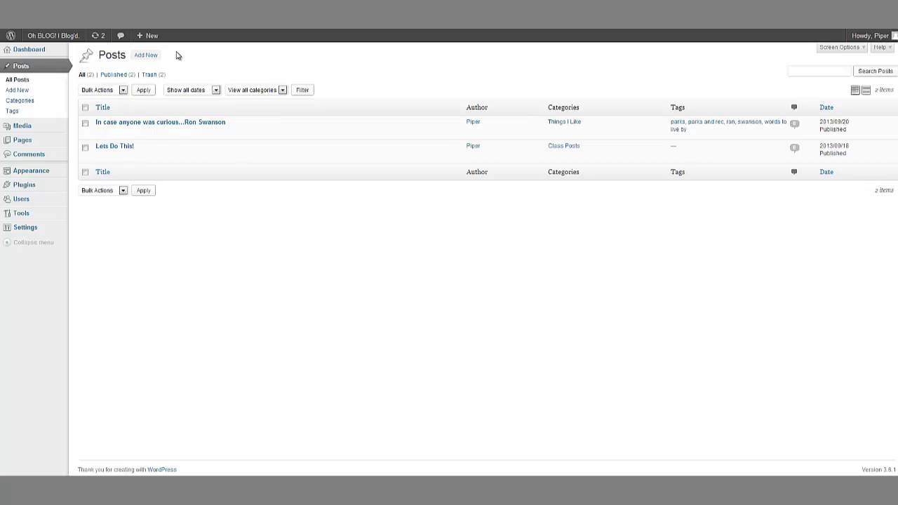
Step: Start a new post titled 'It's a New Day' and switch the body to the Visual editor
click(146, 56)
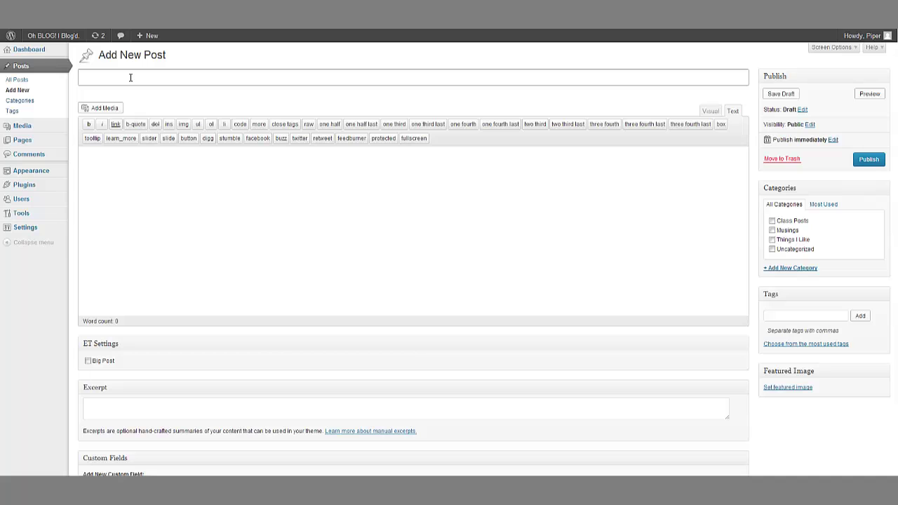
text(It's a New Day)
click(196, 175)
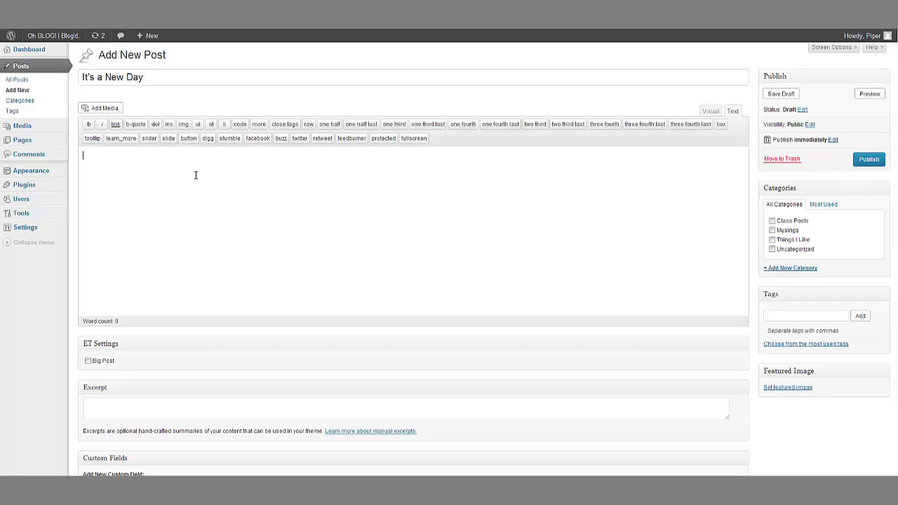
click(709, 110)
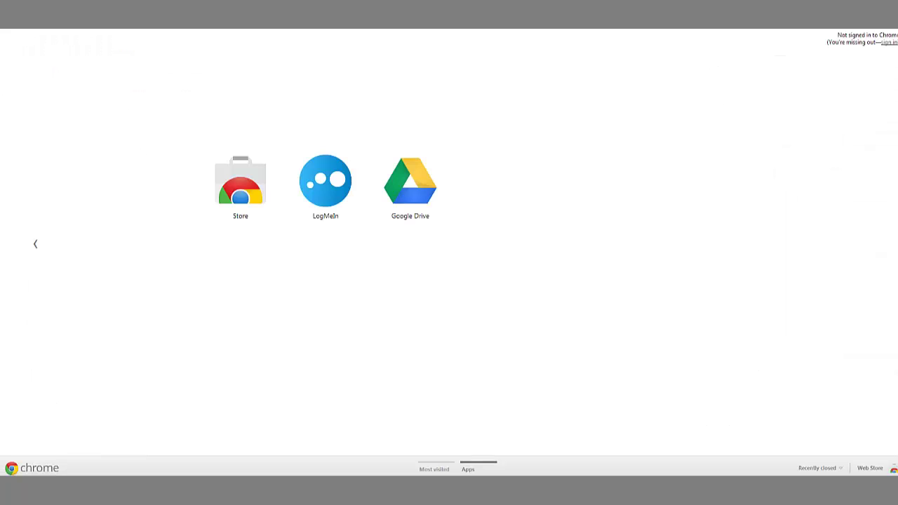
Step: Search for 'lorem ipsum' and open the lipsum.com generator
text(lore)
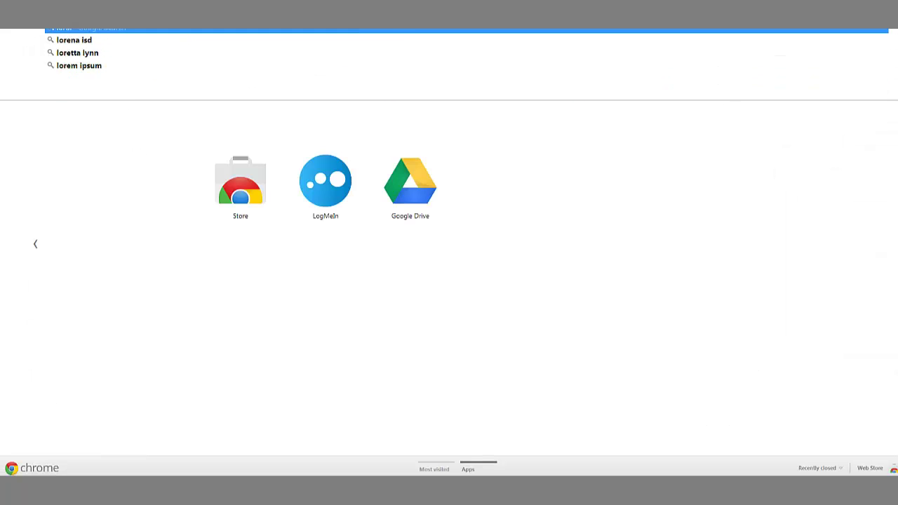
text(m ipsum)
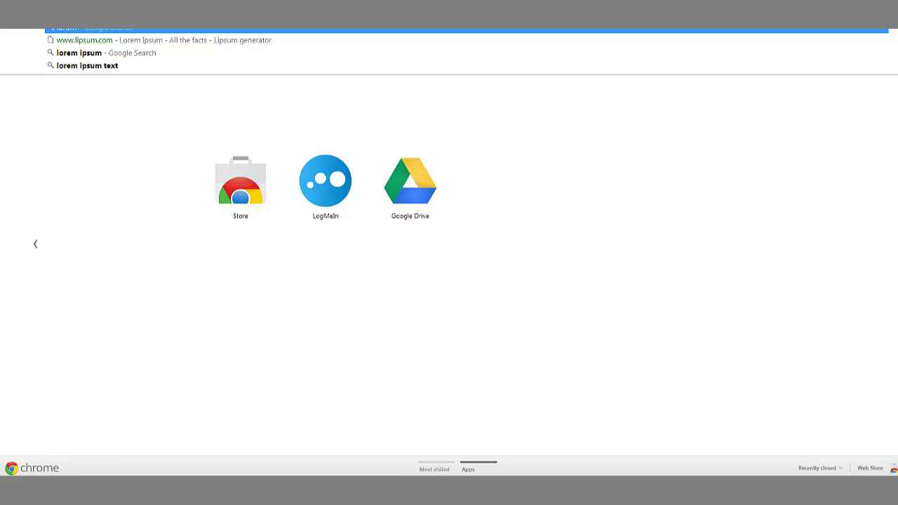
key(Return)
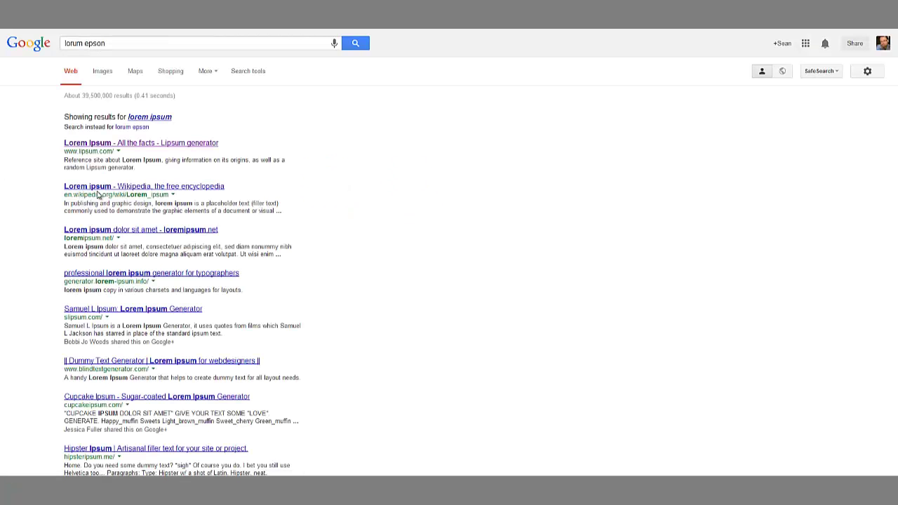
click(141, 144)
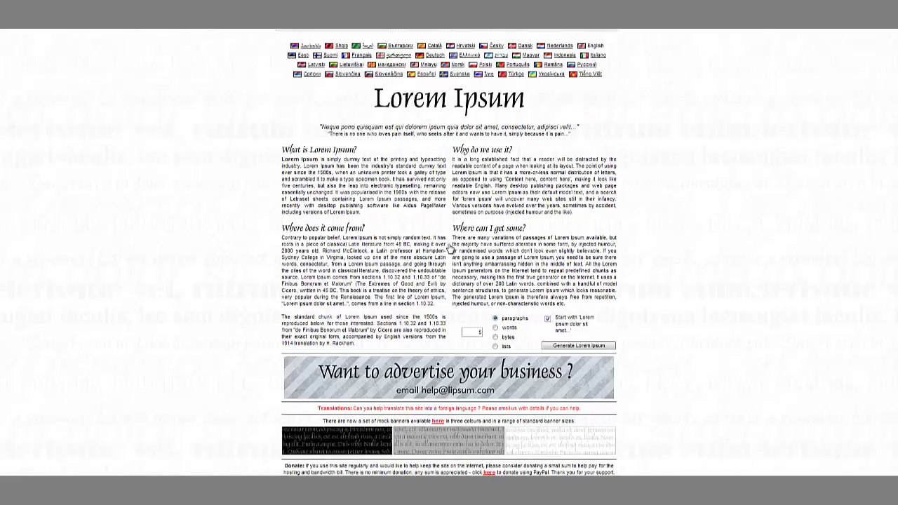
Step: Generate a fresh batch of Lorem Ipsum paragraphs and copy them
scroll(477, 305, down, 3)
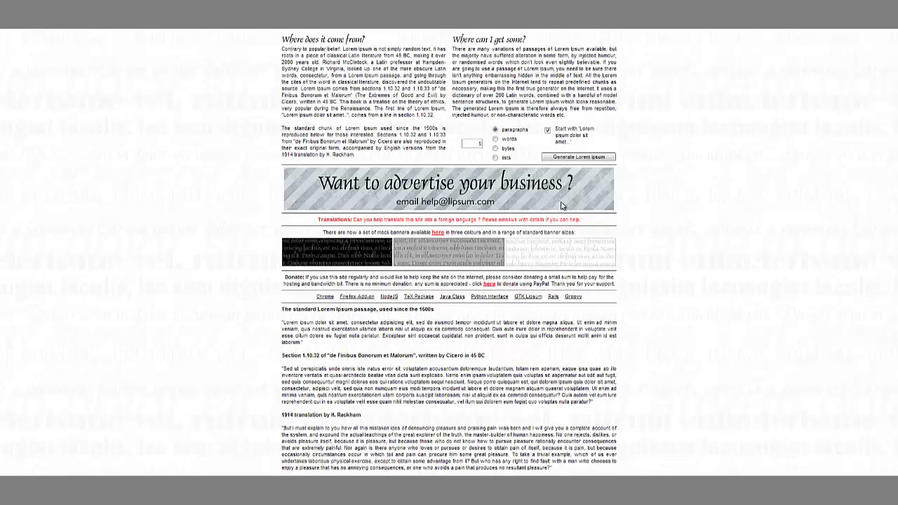
click(570, 158)
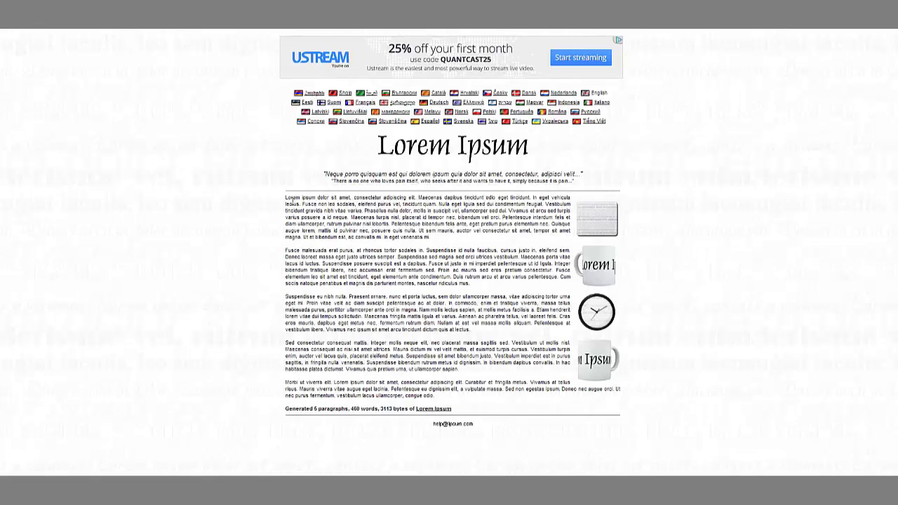
drag(286, 197, 435, 396)
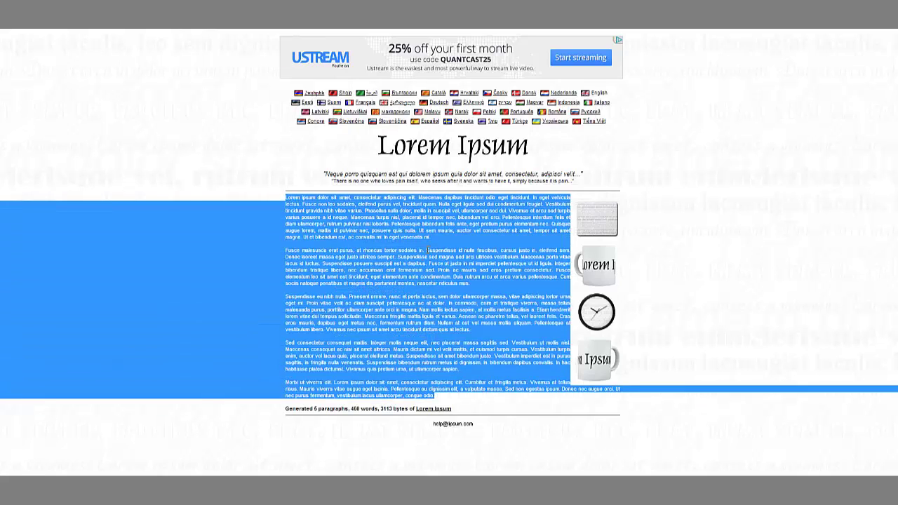
right_click(440, 212)
click(461, 219)
right_click(358, 209)
click(365, 214)
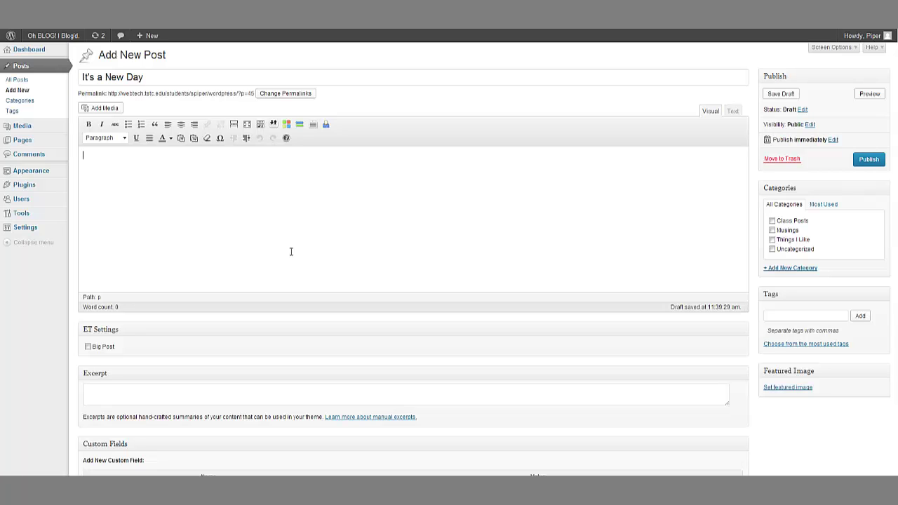
Step: Paste the Lorem Ipsum paragraphs into the post body and hide the Kitchen Sink toolbar row
key(ctrl+v)
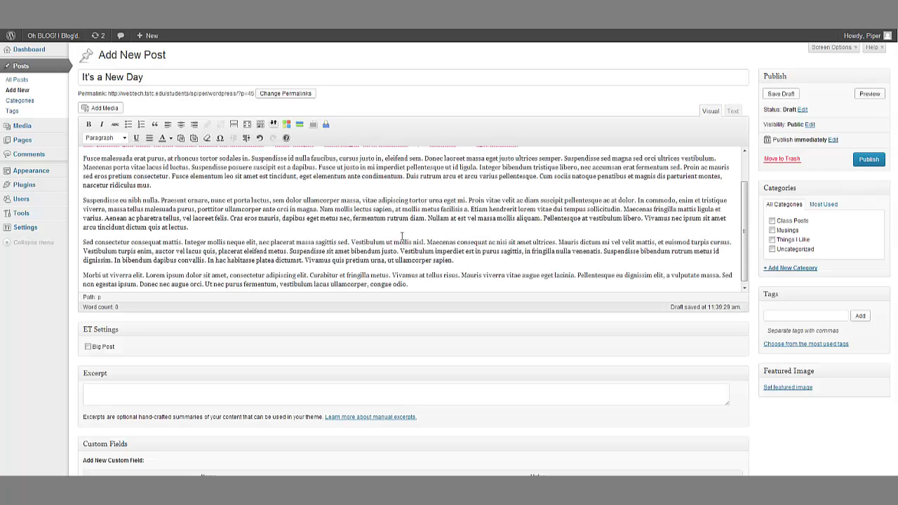
scroll(402, 236, up, 1)
scroll(495, 236, down, 3)
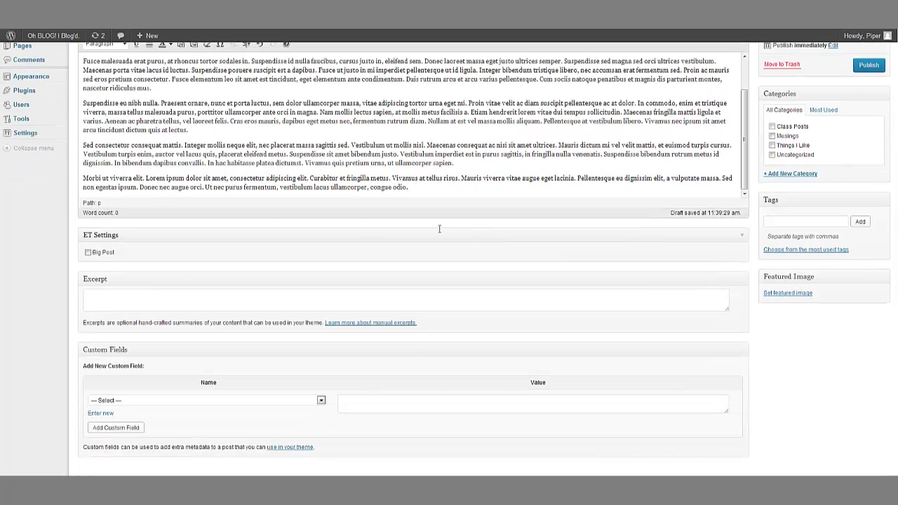
scroll(429, 234, up, 3)
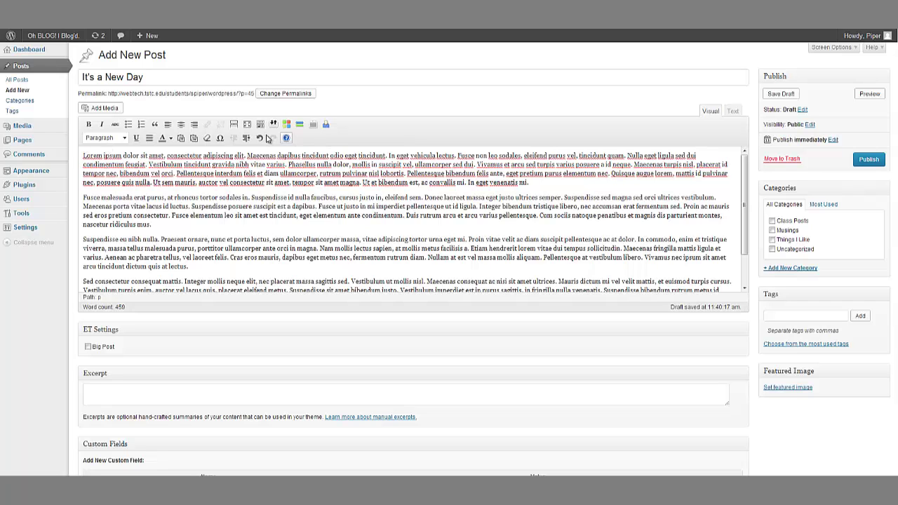
click(260, 126)
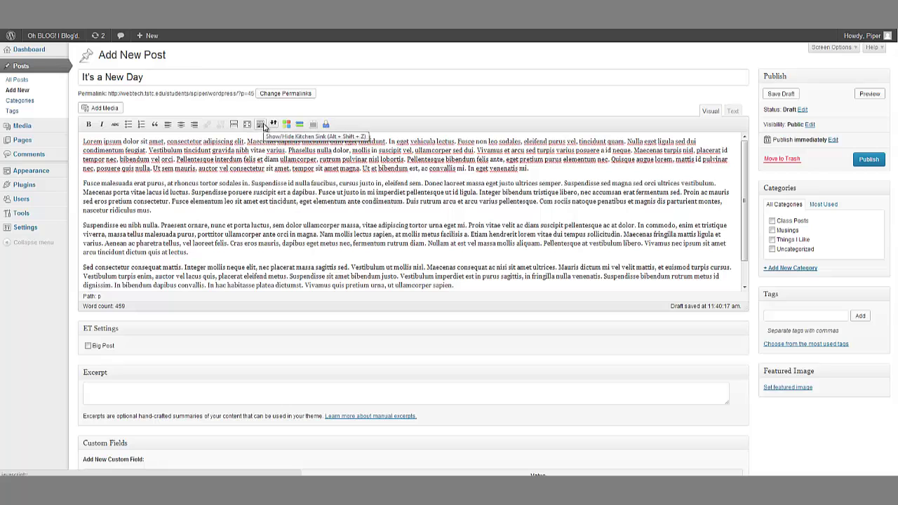
Step: Bring back the second toolbar row with the Kitchen Sink button
click(260, 124)
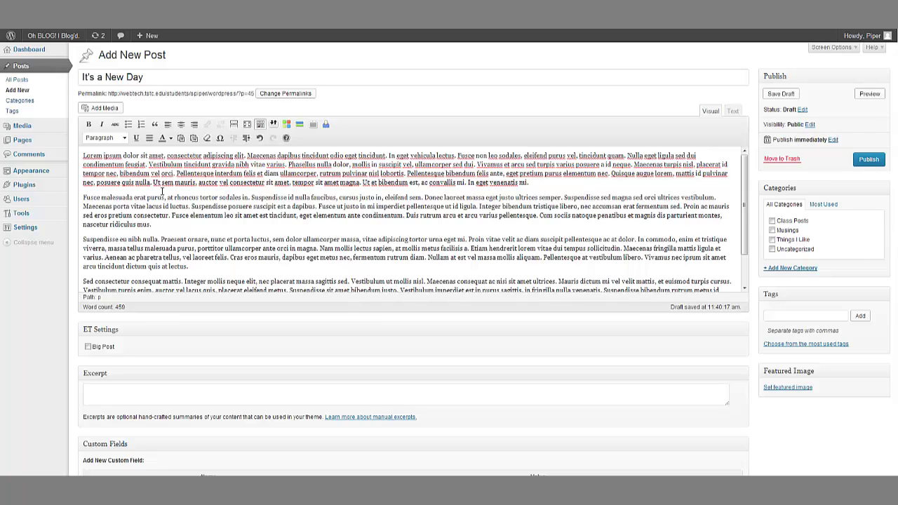
Step: Bold 'Lorem ipsum' and italicize 'rhoncus tortor sodales in' in the second paragraph
drag(83, 157, 122, 155)
click(89, 125)
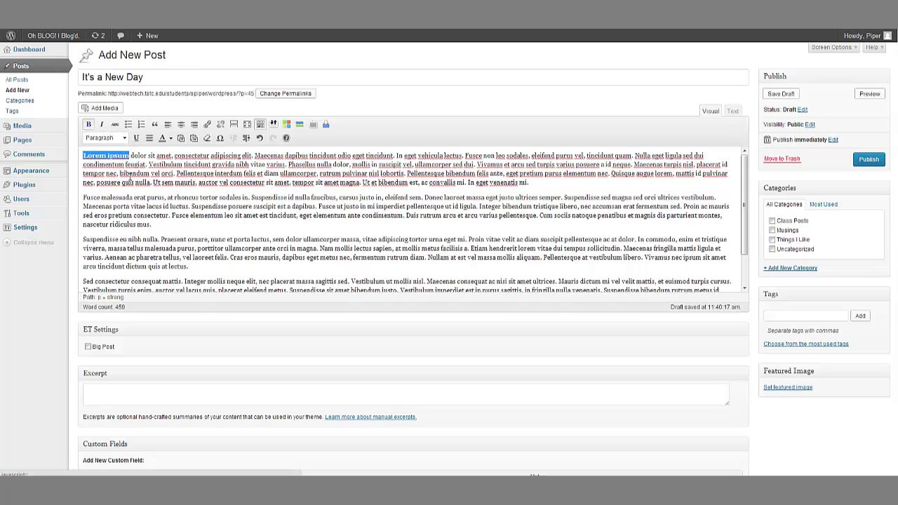
click(137, 197)
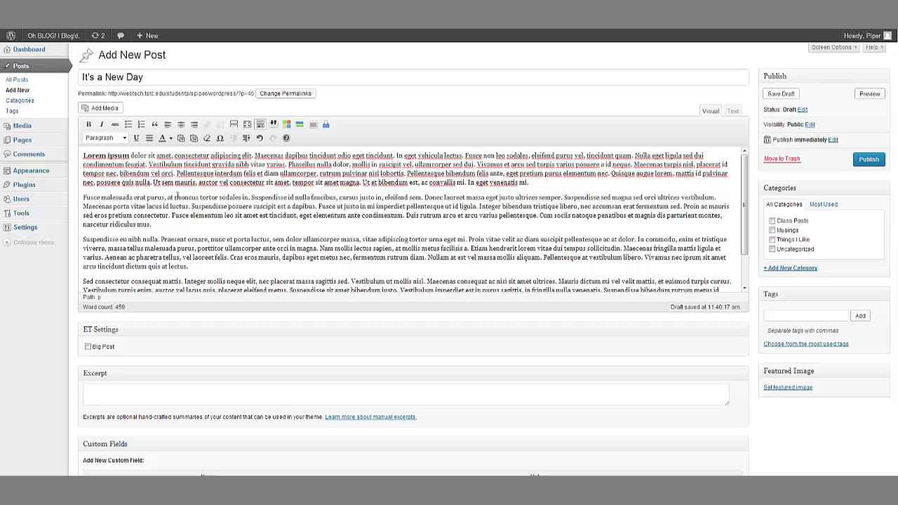
drag(175, 199, 248, 200)
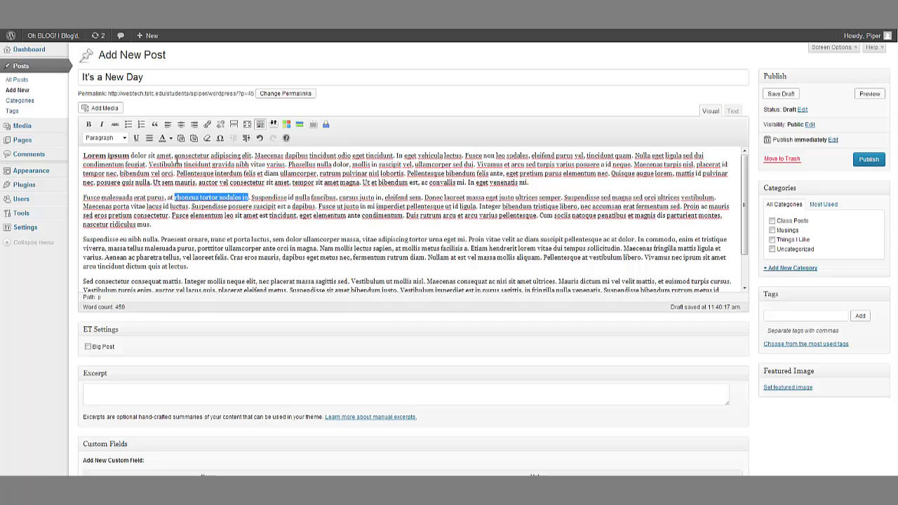
click(101, 125)
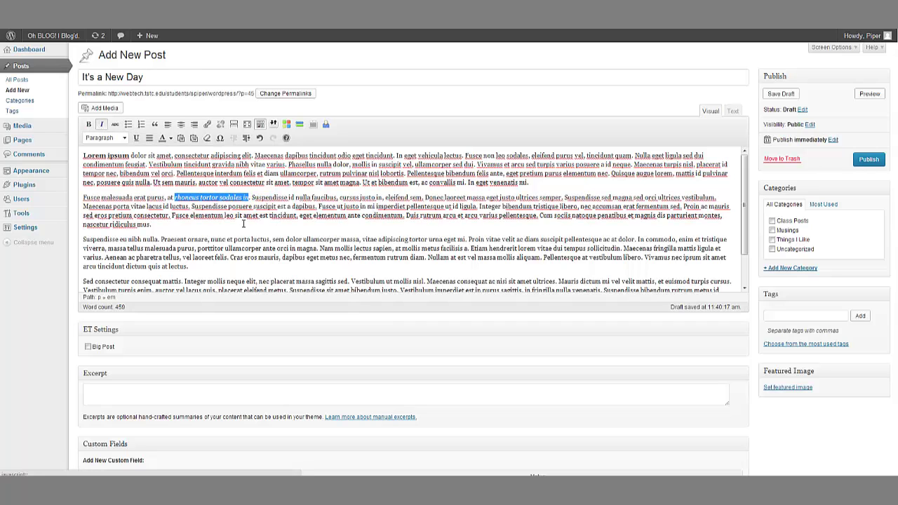
click(237, 225)
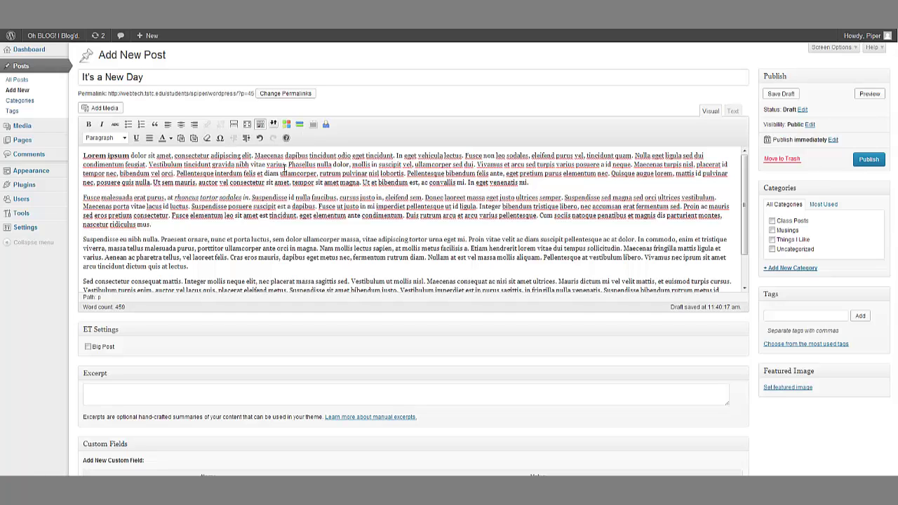
Step: Browse the Paragraph format list without changing the format
click(124, 139)
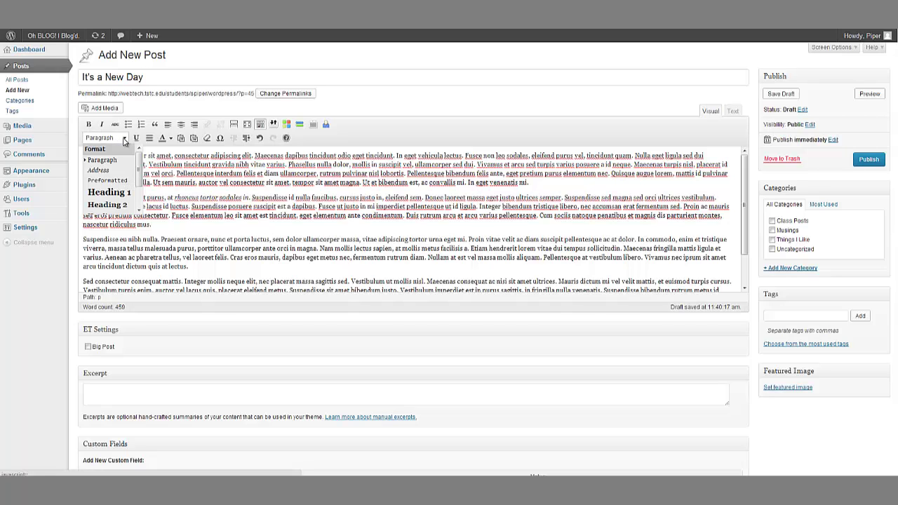
click(125, 141)
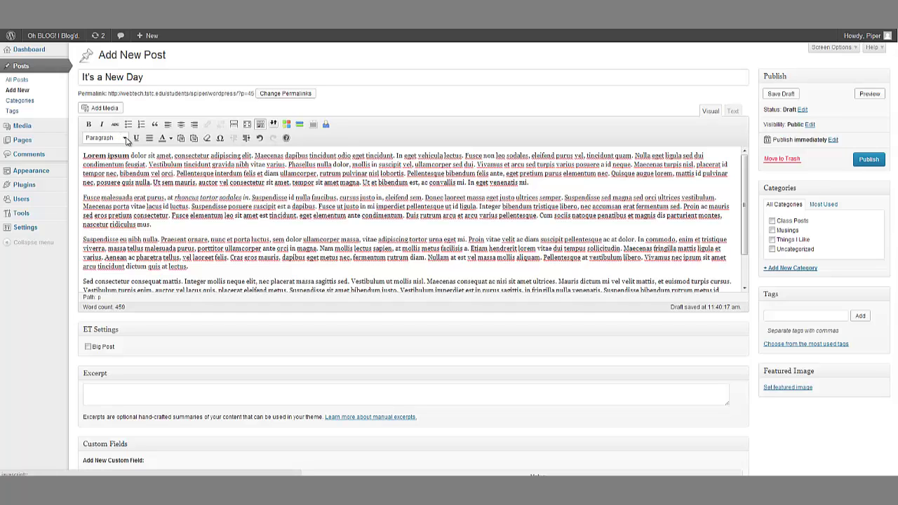
click(124, 139)
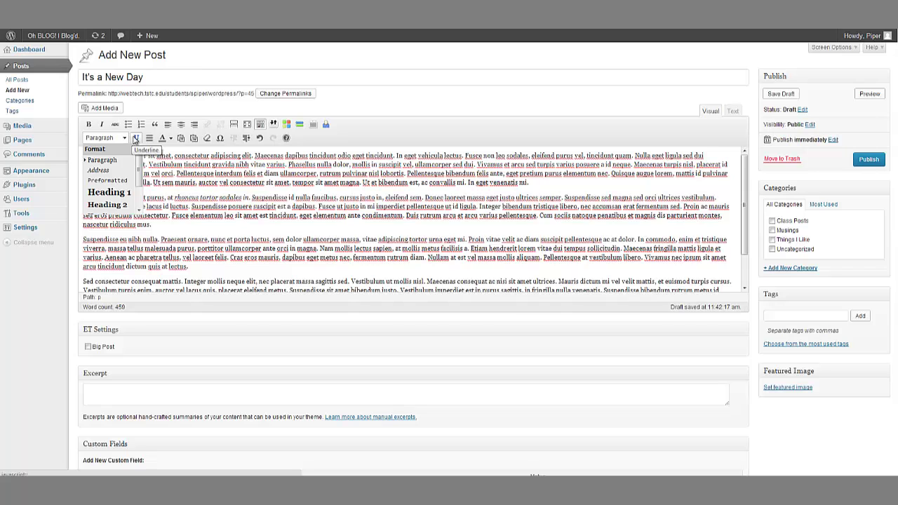
scroll(141, 168, down, 3)
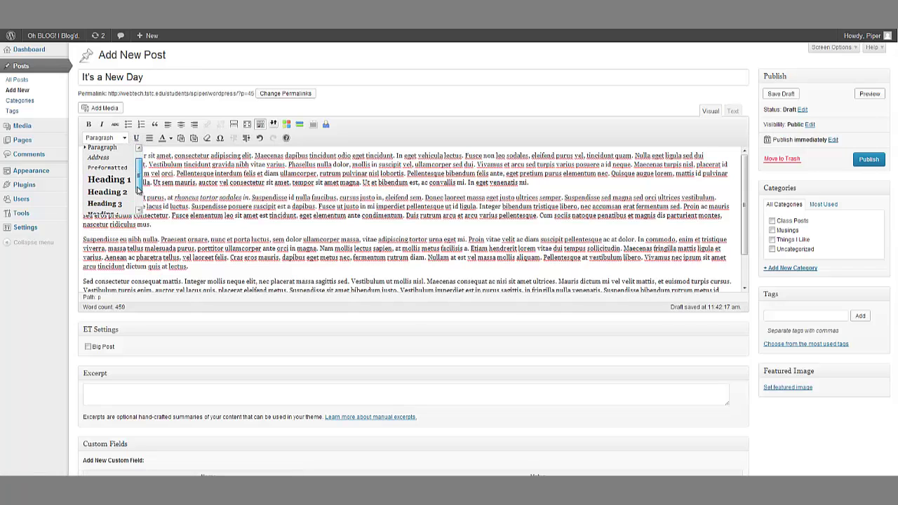
scroll(140, 168, up, 3)
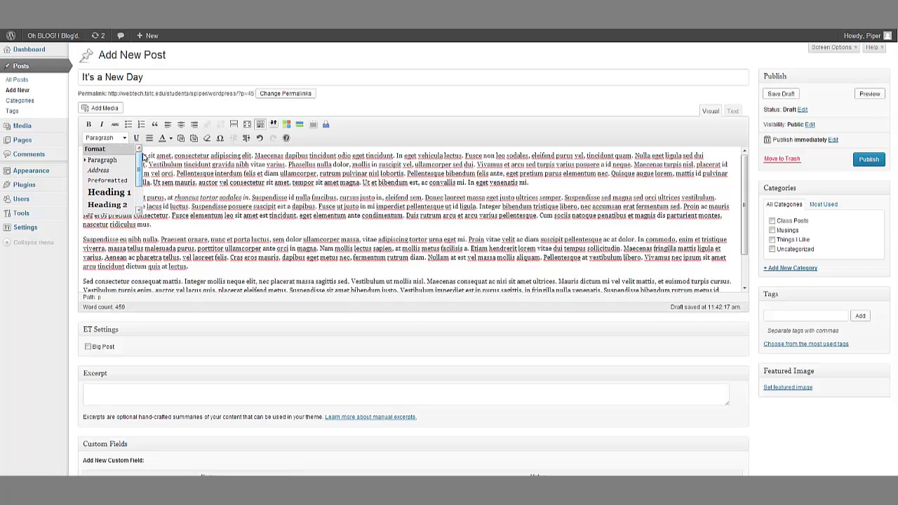
click(214, 224)
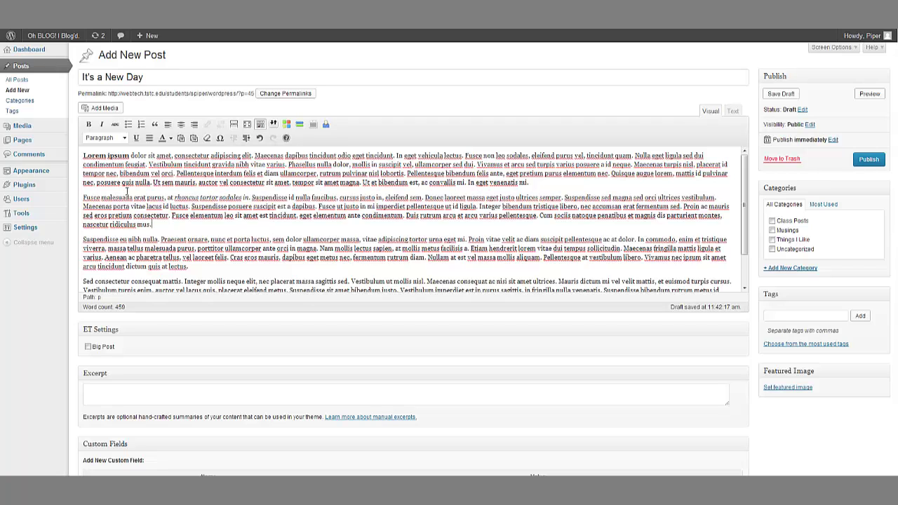
drag(162, 74, 81, 77)
click(205, 78)
drag(204, 78, 62, 83)
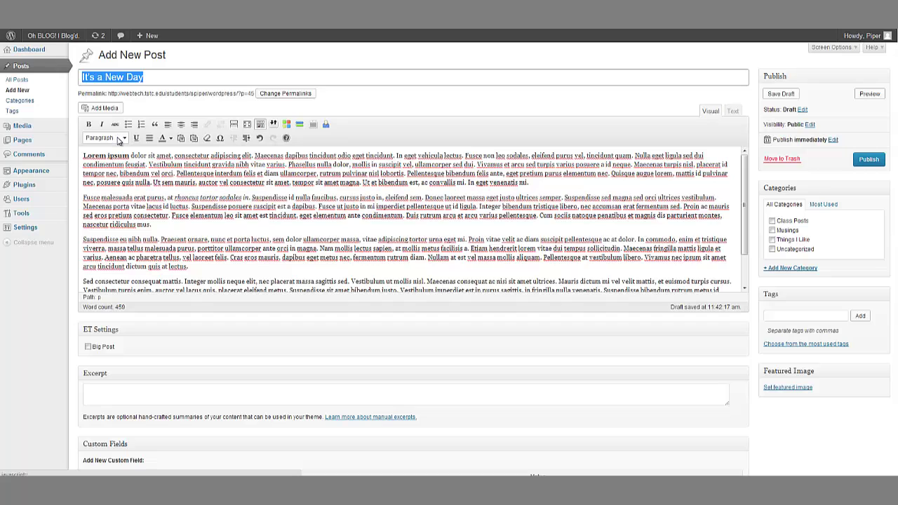
click(119, 139)
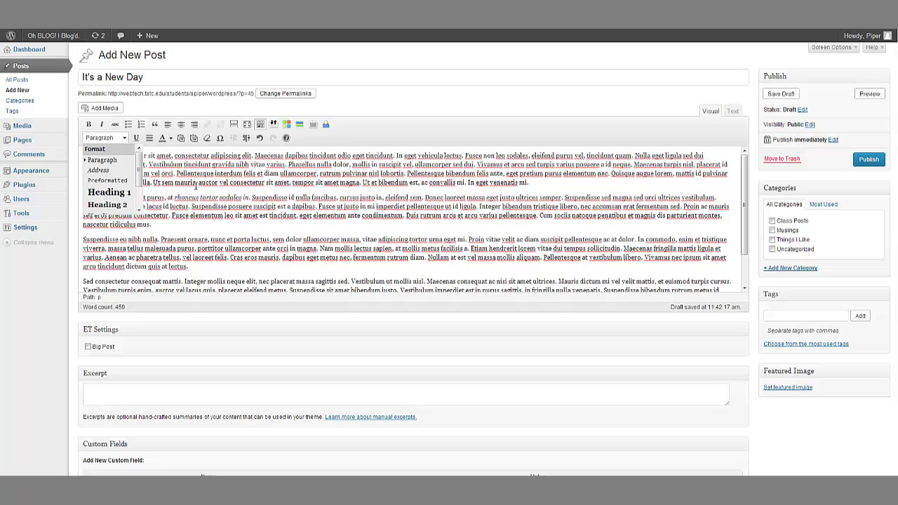
click(144, 197)
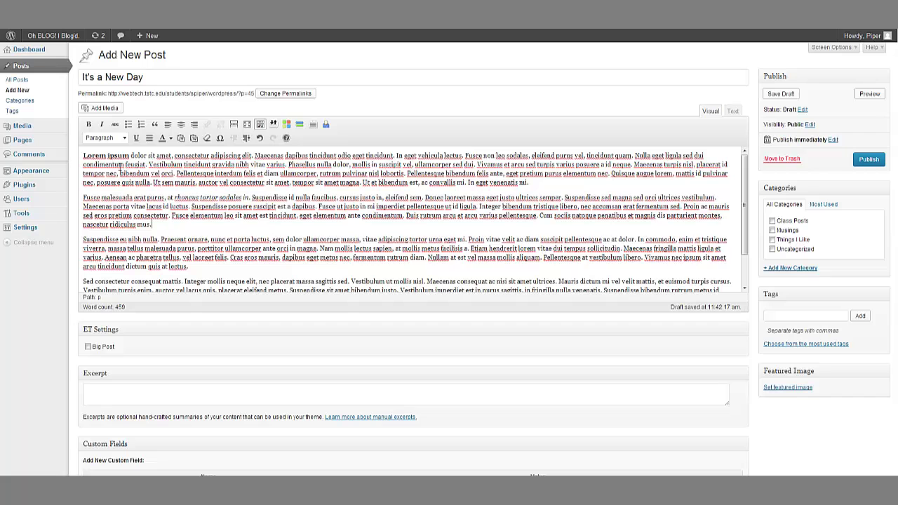
Step: Put 'Lorem ipsum' on its own line as a Heading 2
click(132, 156)
key(Return)
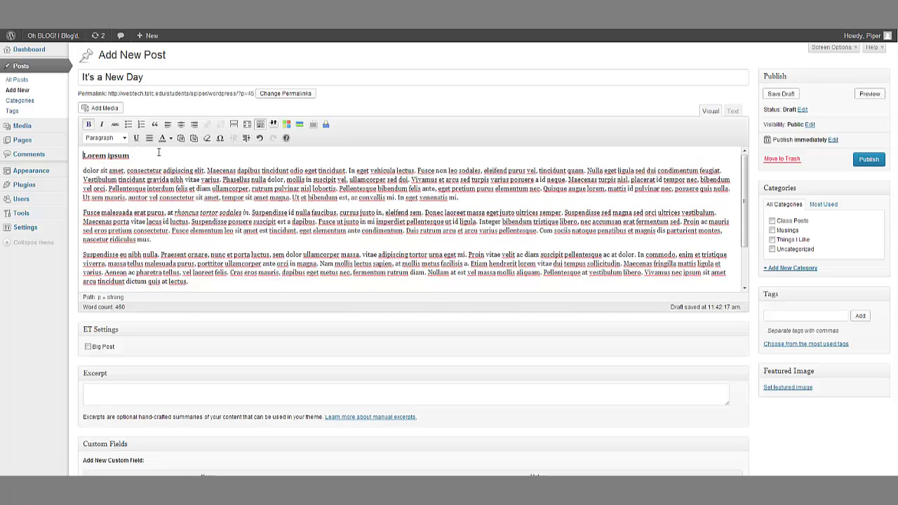
triple_click(159, 152)
click(112, 138)
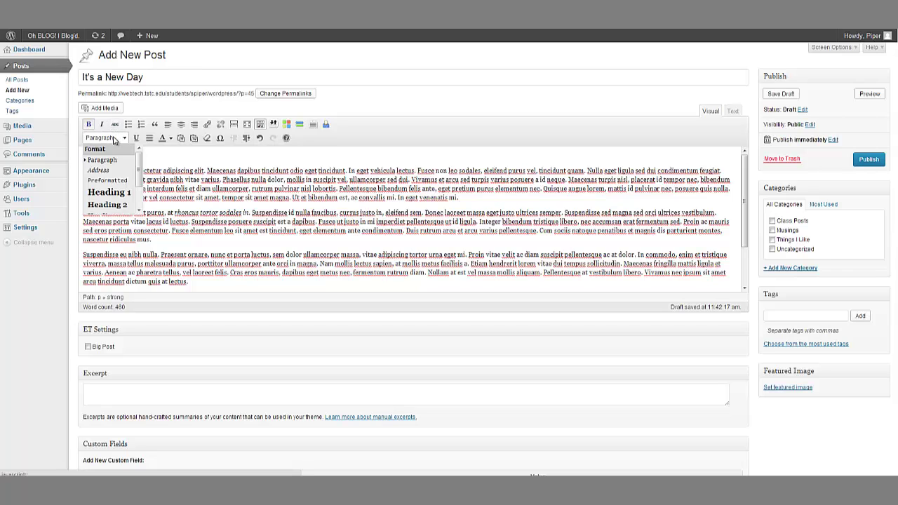
click(109, 205)
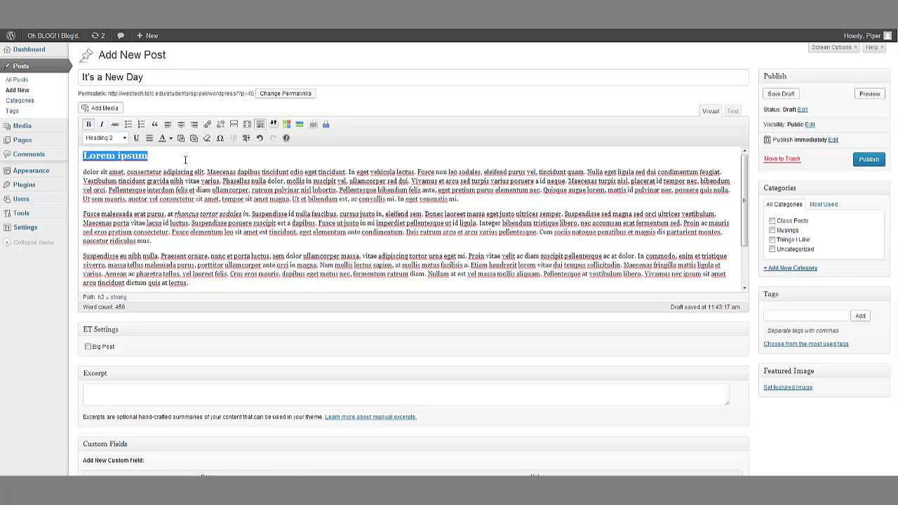
Step: Split off 'Suspendisse eu nibh nulla.' as a Heading 3
click(162, 259)
key(Return)
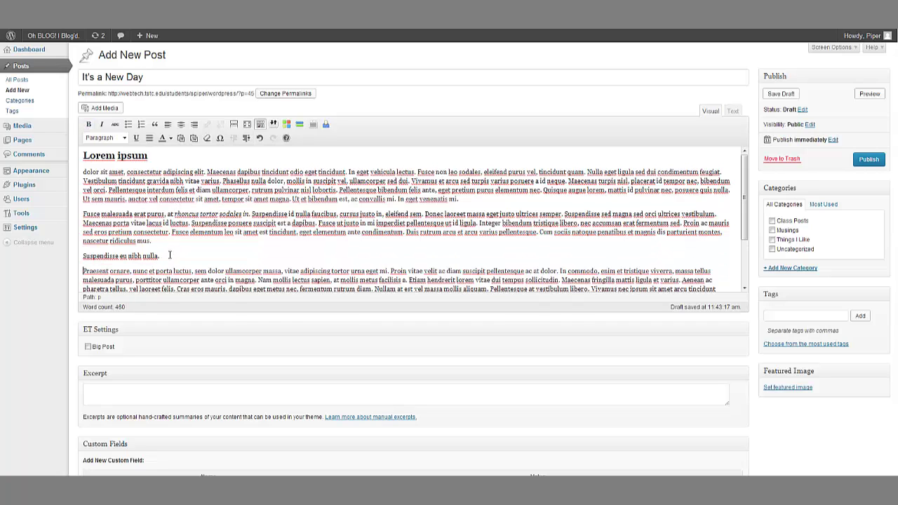
drag(169, 255, 82, 256)
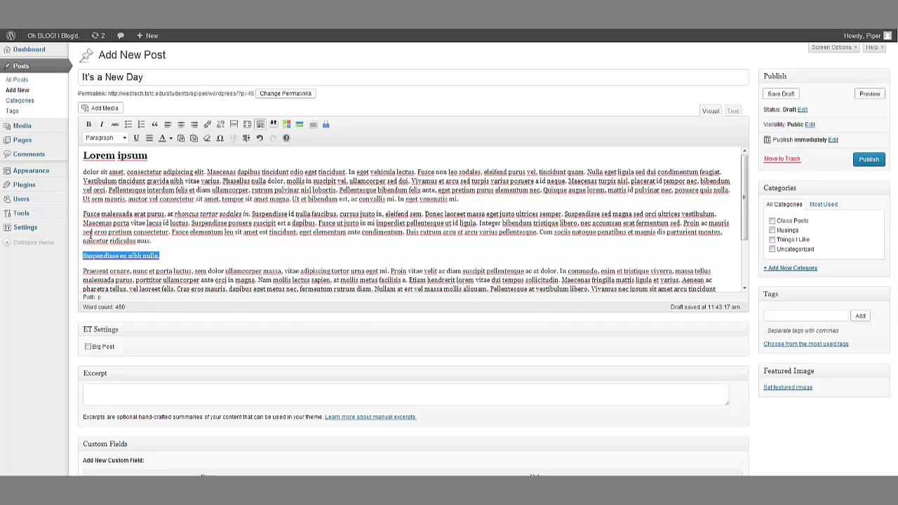
click(124, 138)
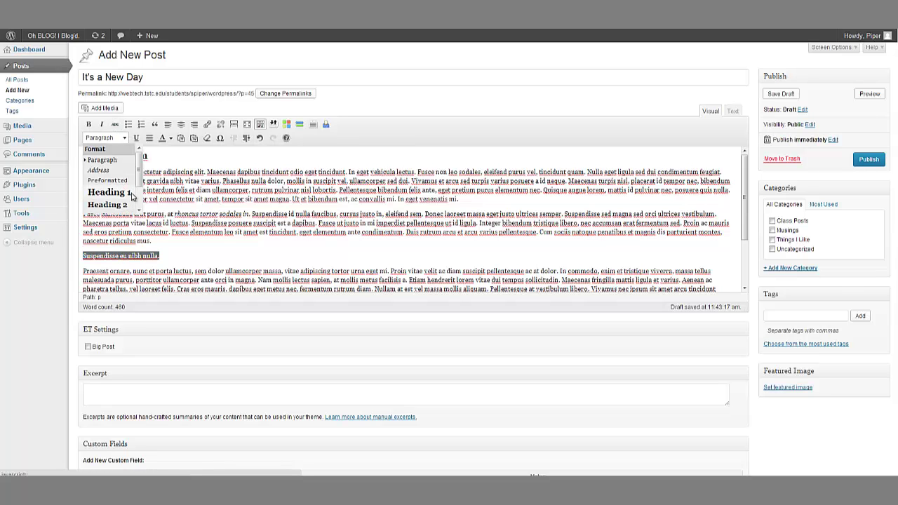
drag(139, 184, 138, 192)
click(124, 205)
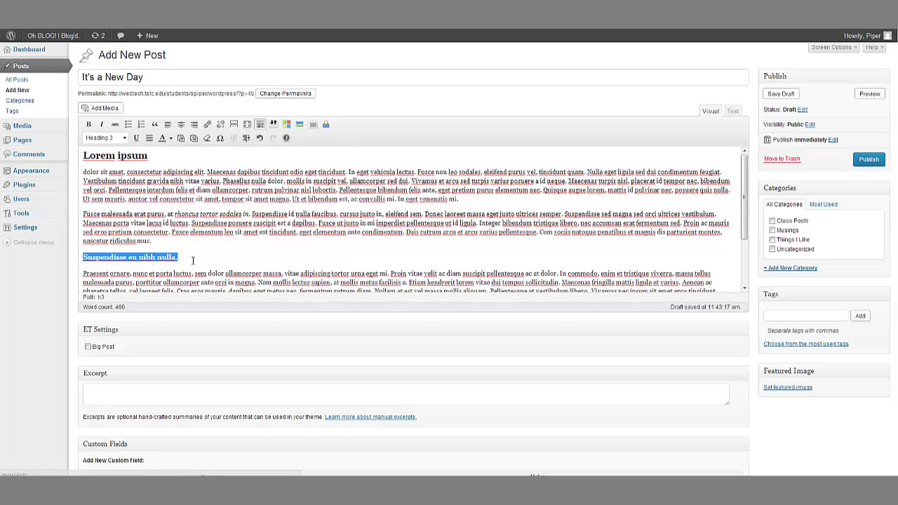
click(193, 260)
scroll(193, 261, down, 1)
scroll(193, 261, down, 3)
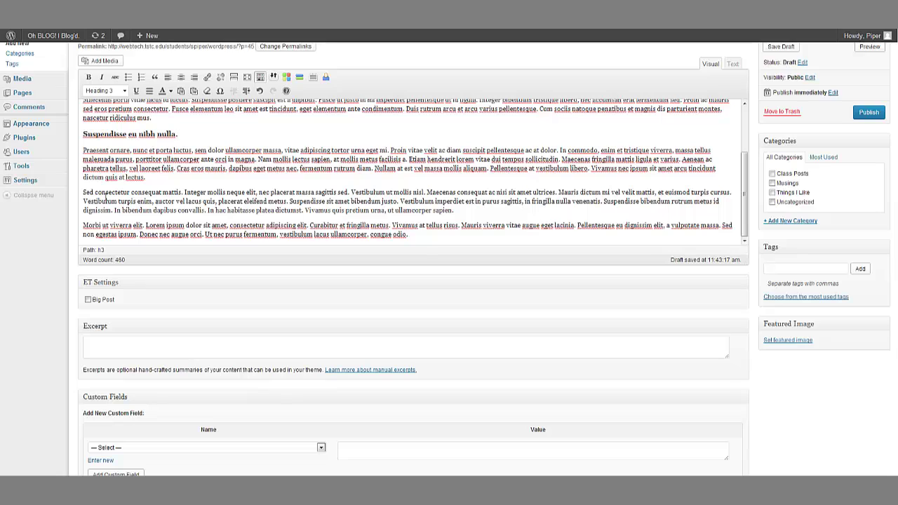
Step: Split off 'Morbi ut viverra elit.' as a Heading 3
drag(82, 192, 180, 194)
mouse_move(83, 226)
mouse_down()
mouse_move(143, 225)
mouse_move(82, 223)
mouse_up()
click(145, 224)
key(Return)
click(118, 92)
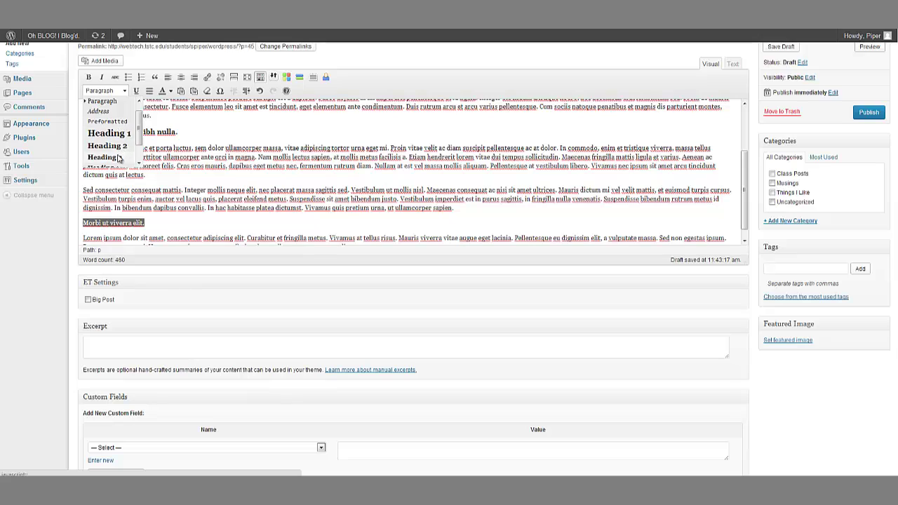
click(125, 156)
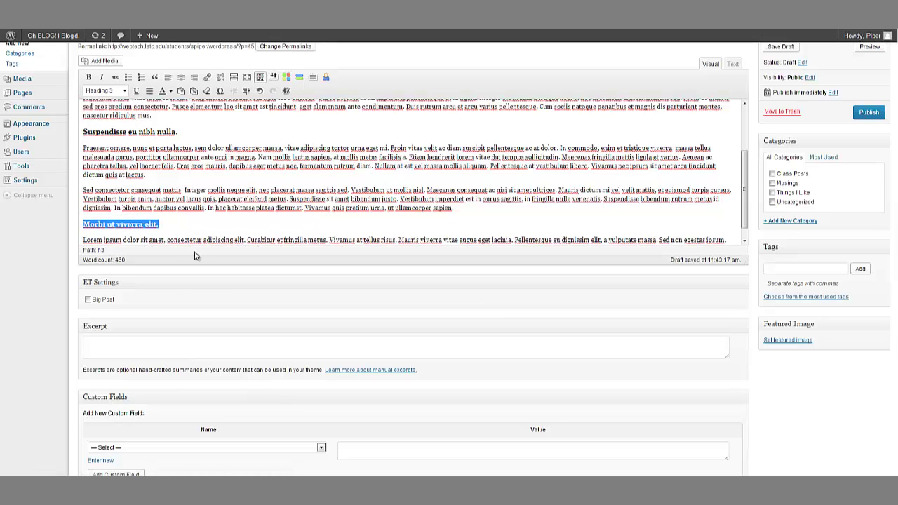
click(199, 223)
scroll(395, 181, up, 3)
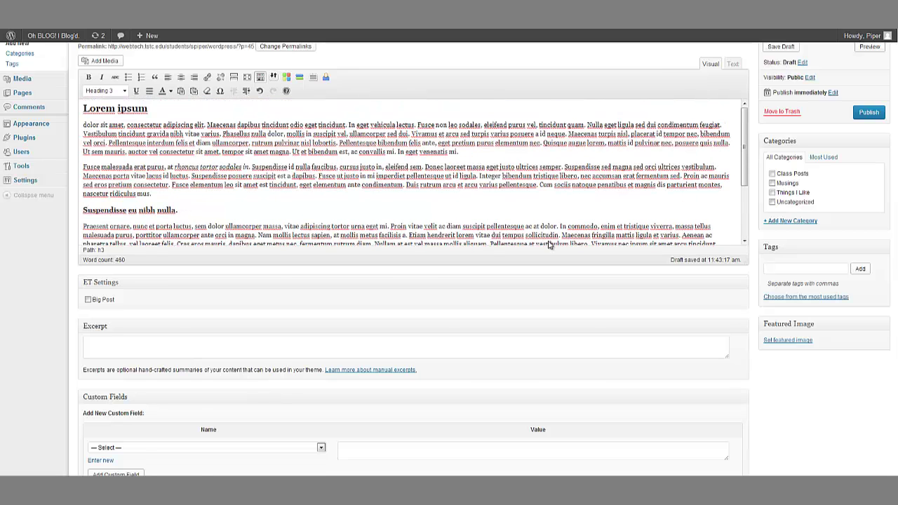
scroll(826, 170, up, 2)
click(870, 94)
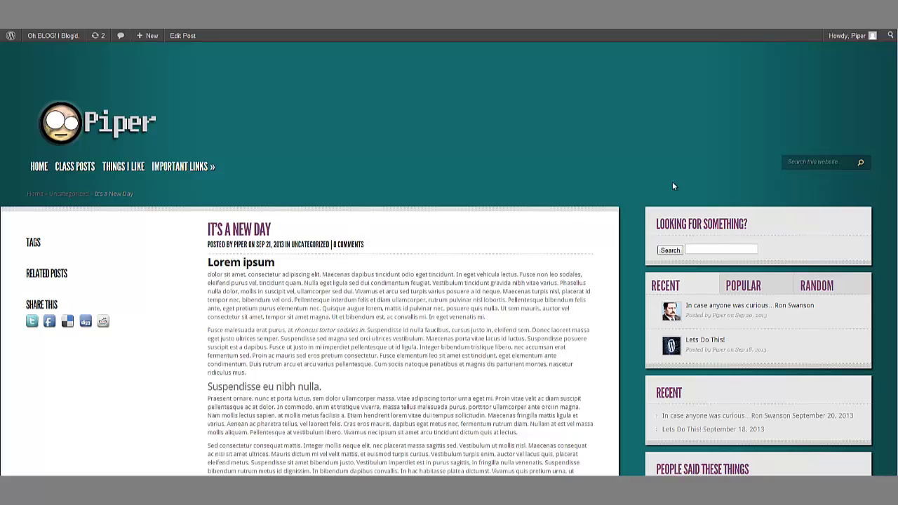
scroll(449, 281, down, 3)
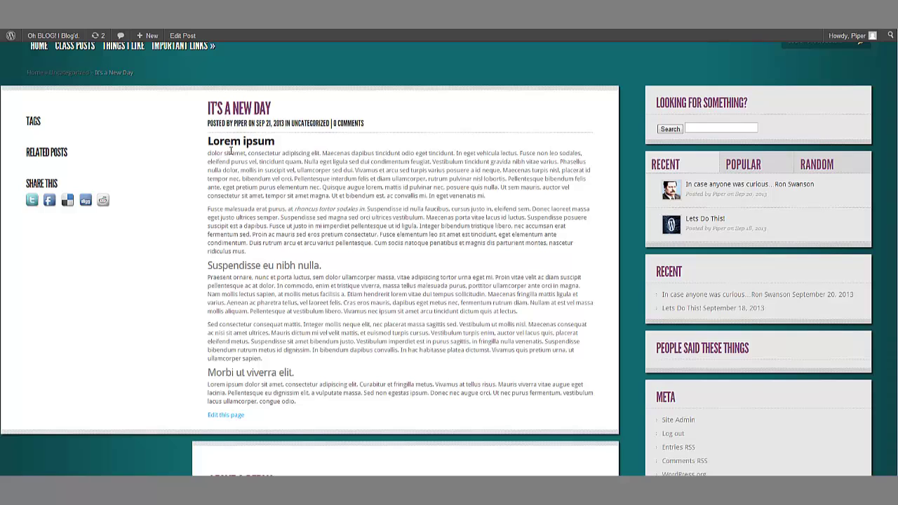
drag(208, 143, 279, 143)
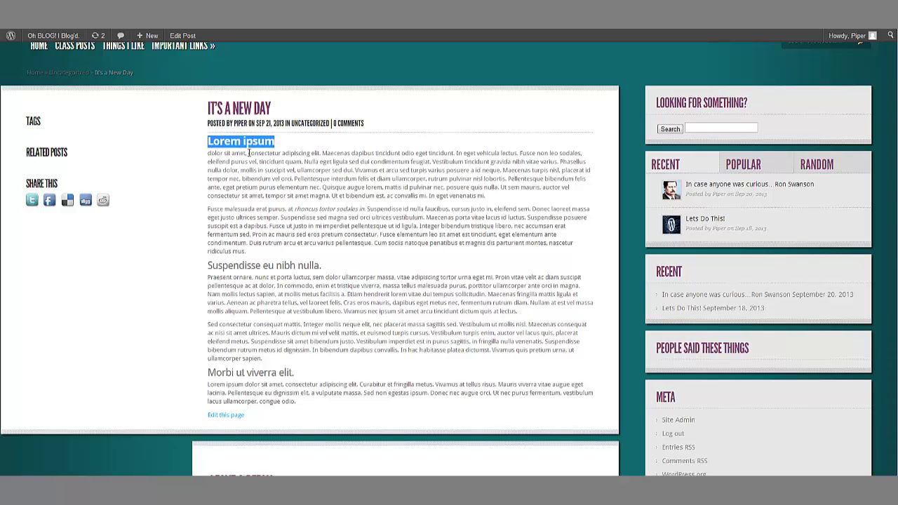
click(256, 142)
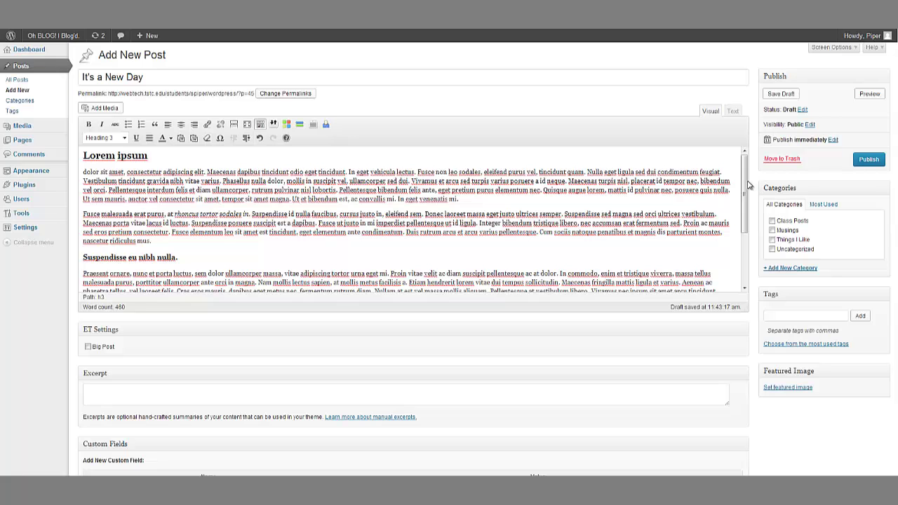
Step: Underline 'ullamcorper massa' in the Praesent ornare paragraph
drag(746, 186, 747, 235)
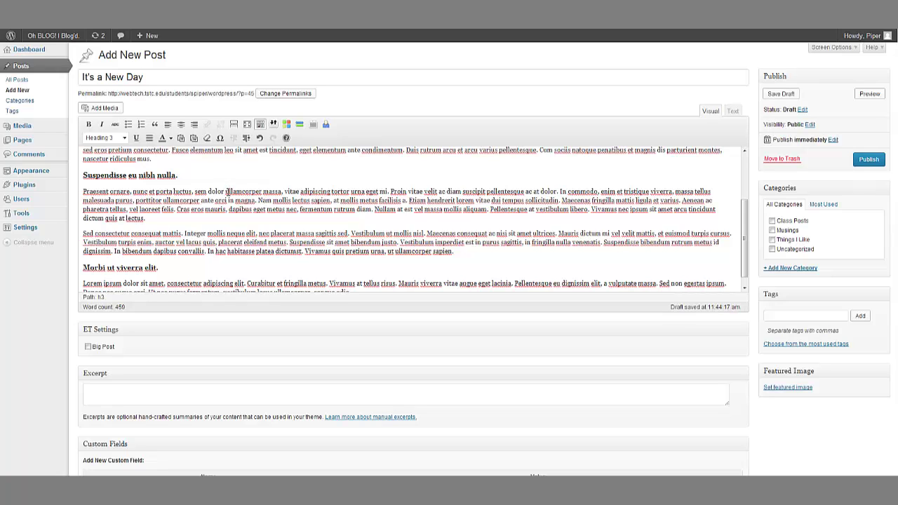
drag(225, 191, 282, 192)
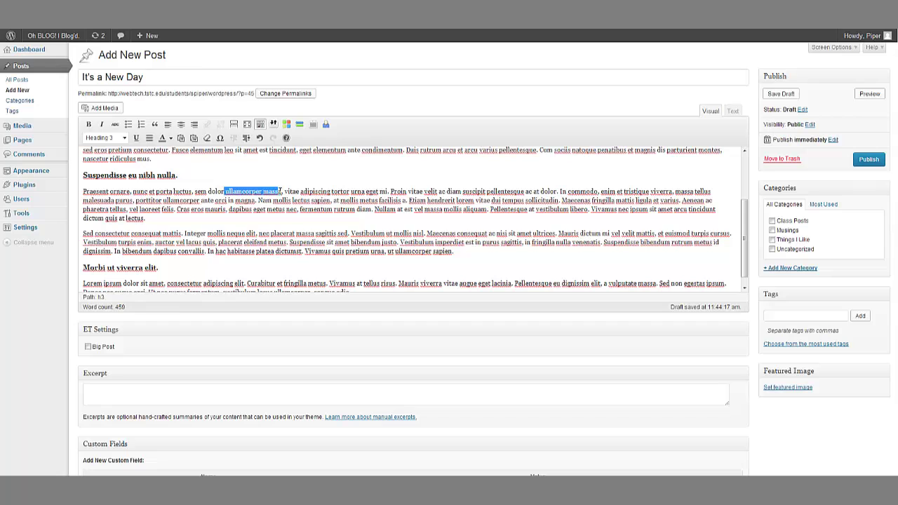
click(137, 138)
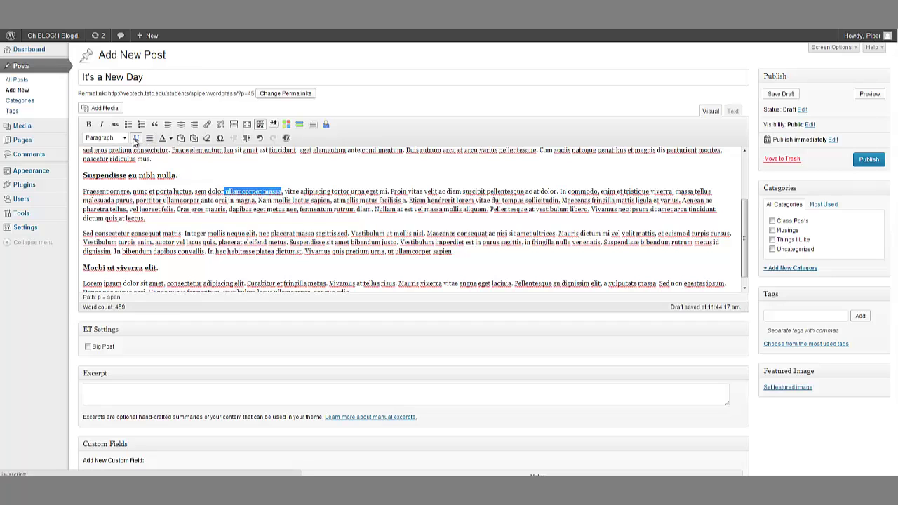
click(353, 232)
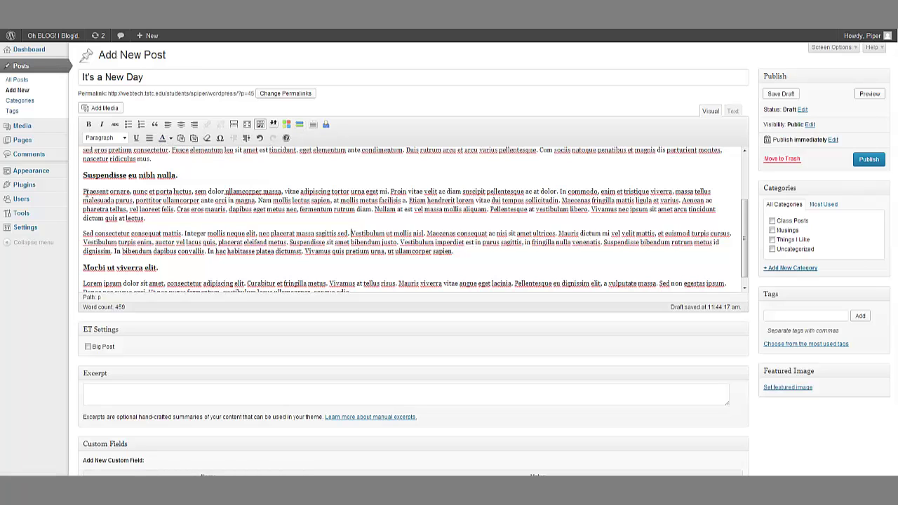
Step: Colour the Praesent ornare and Sed consectetur paragraphs green
drag(84, 191, 454, 253)
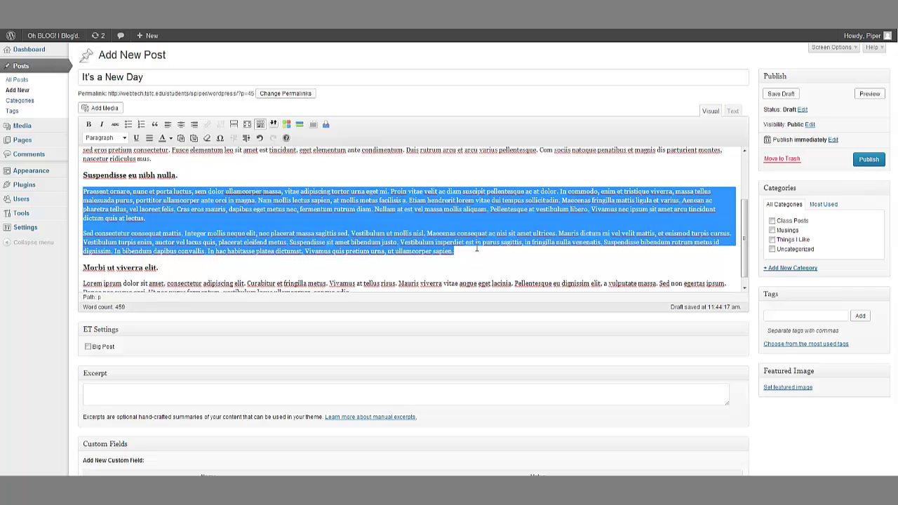
click(170, 138)
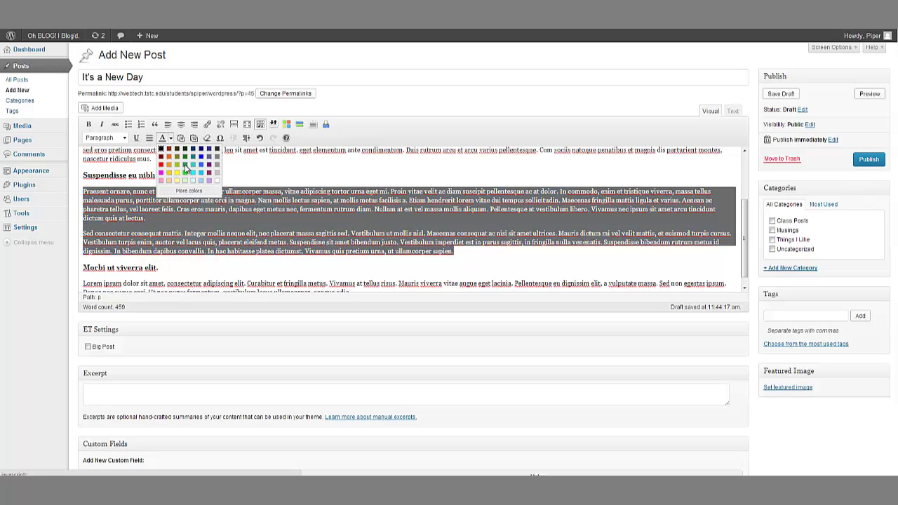
click(185, 165)
click(428, 206)
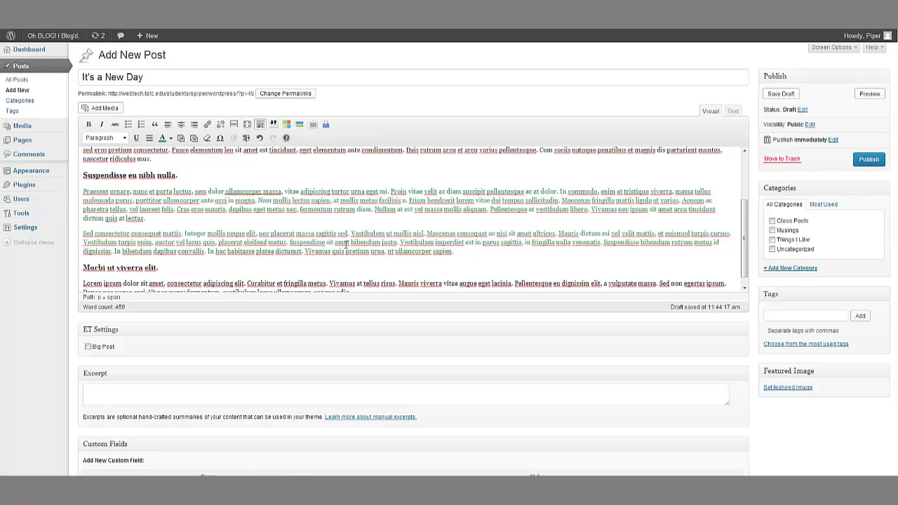
Step: Change both paragraphs to white and check them in the post preview
drag(457, 253, 82, 190)
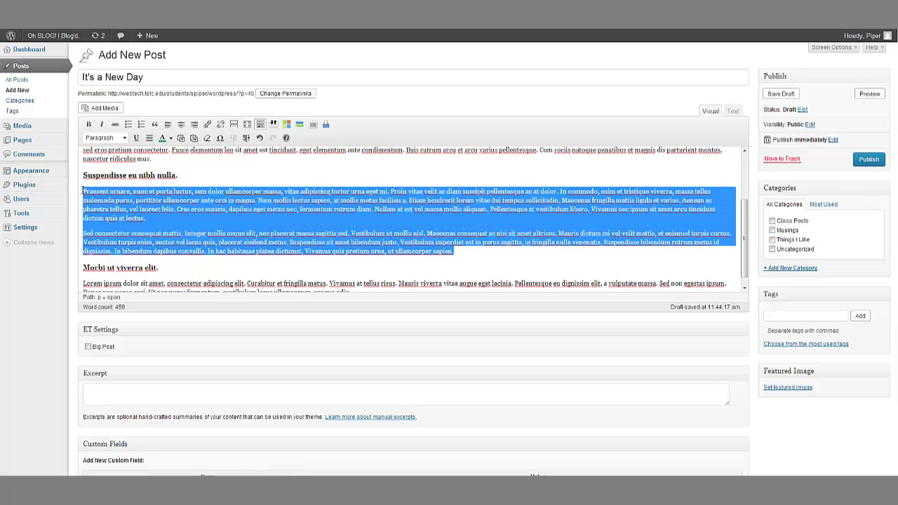
click(126, 138)
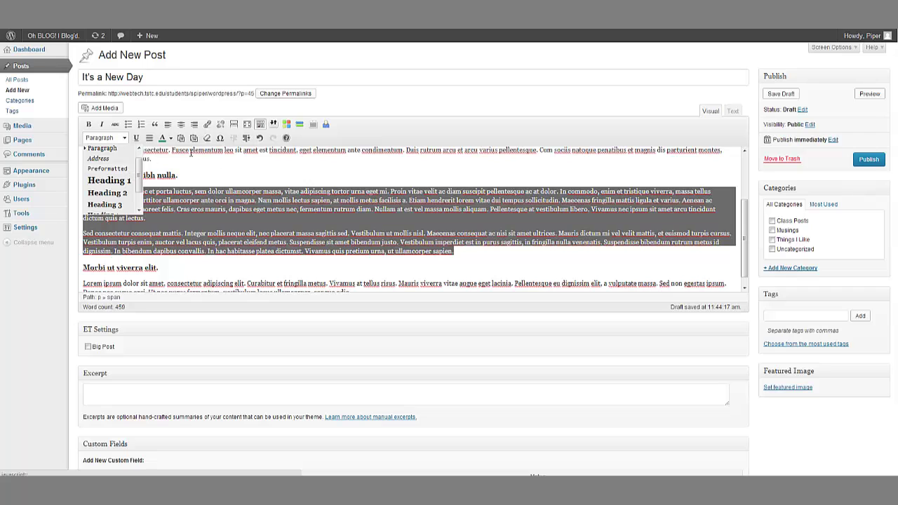
click(170, 139)
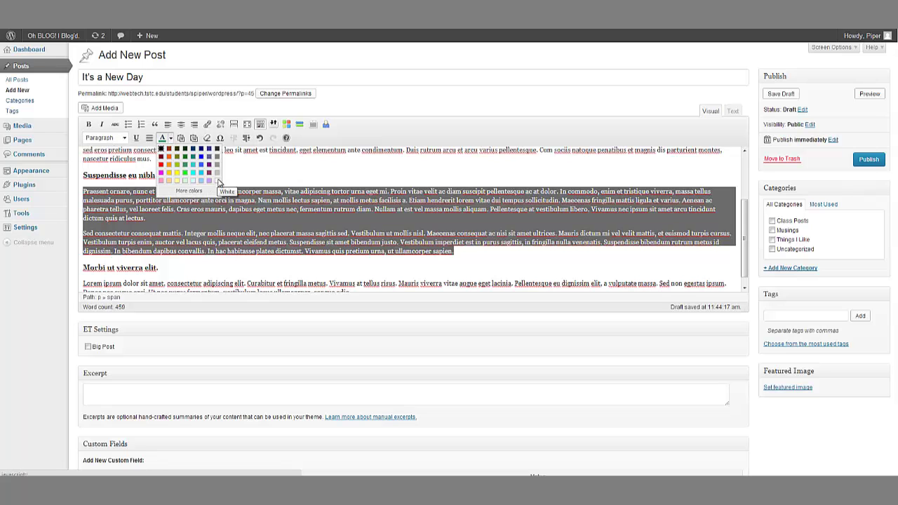
click(217, 181)
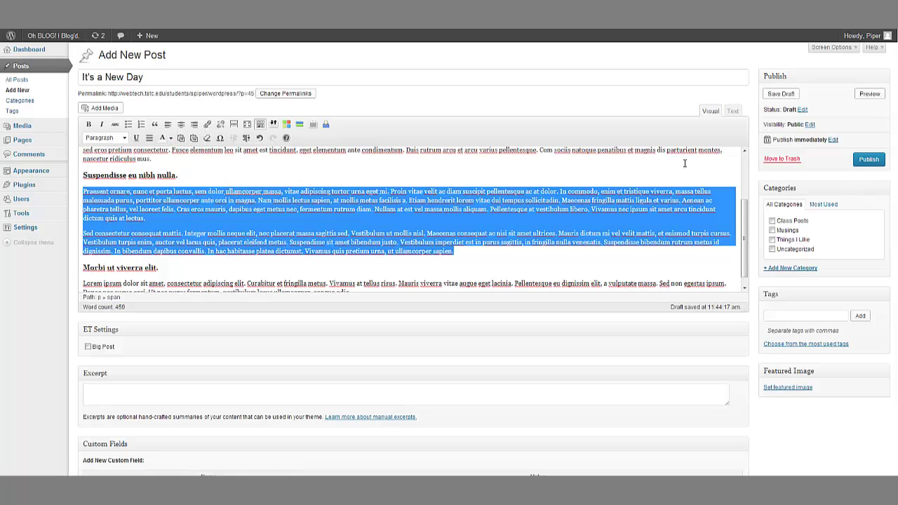
click(644, 178)
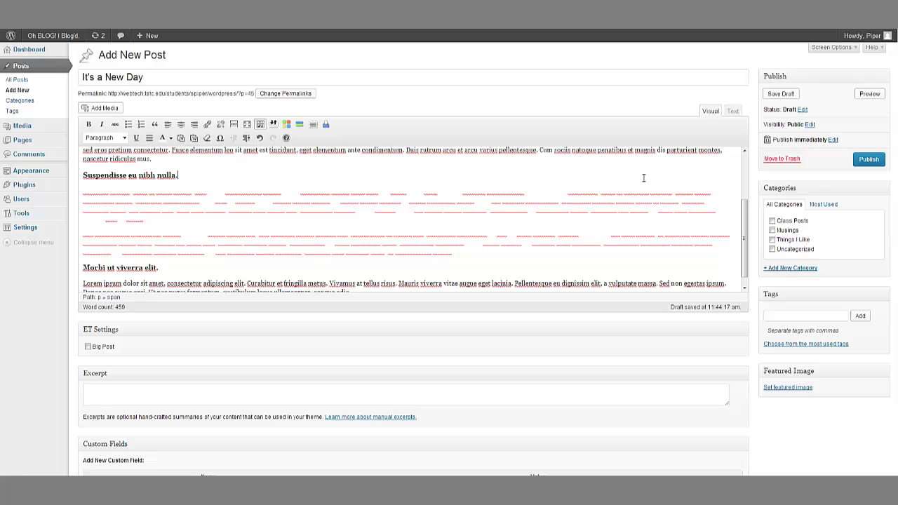
click(869, 94)
scroll(364, 303, down, 3)
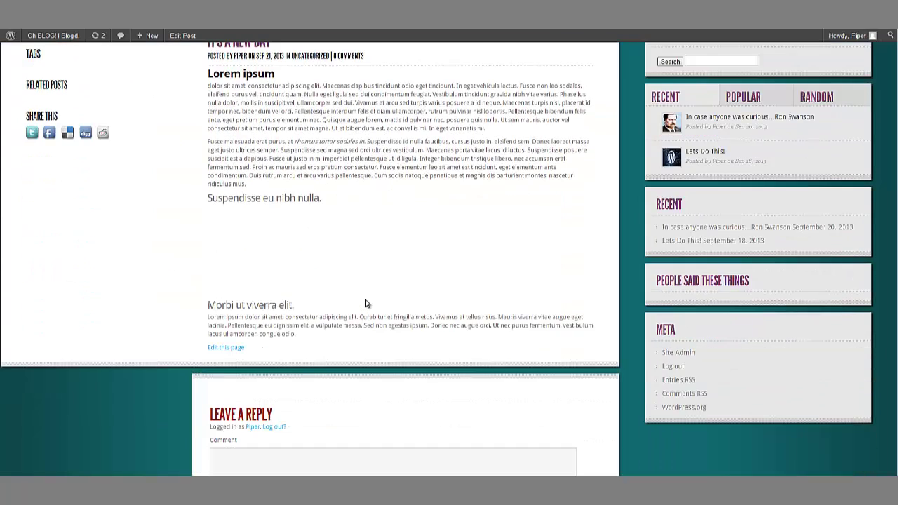
scroll(180, 62, up, 3)
key(ctrl+w)
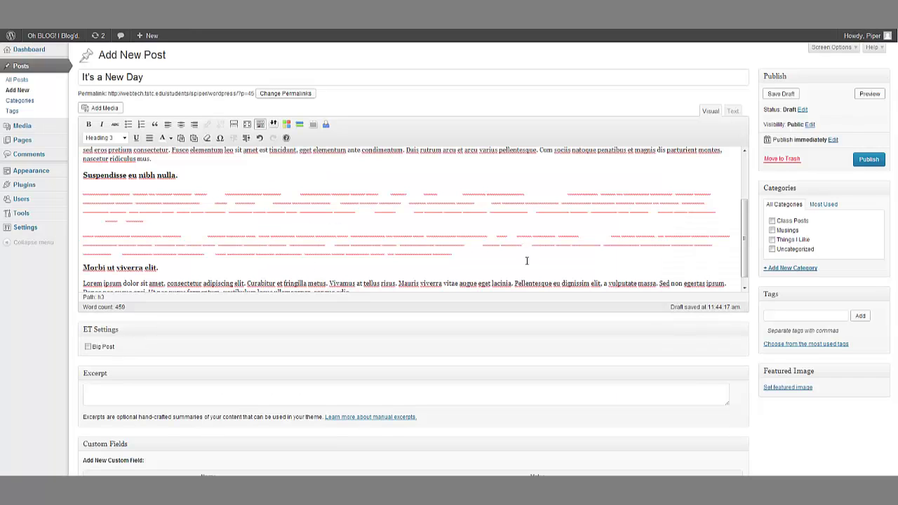
Step: Recolour both paragraphs teal and preview the post again
drag(455, 251, 53, 188)
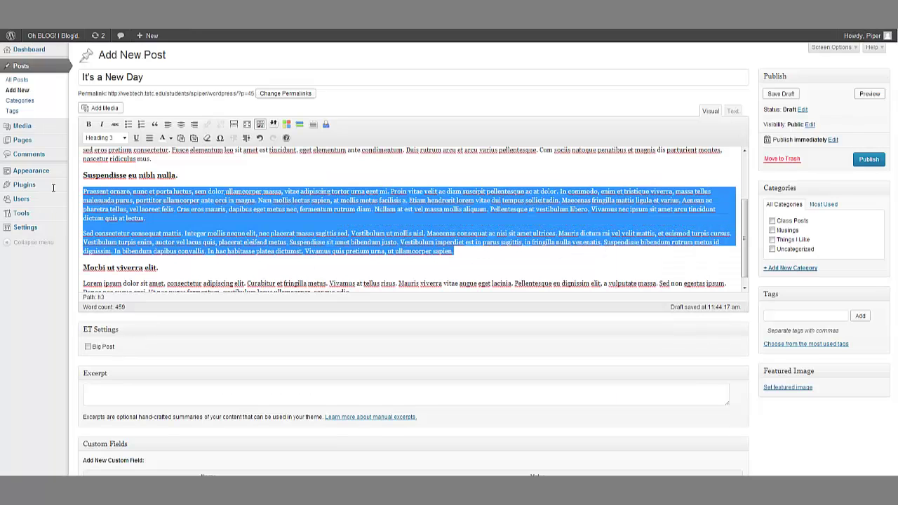
click(125, 138)
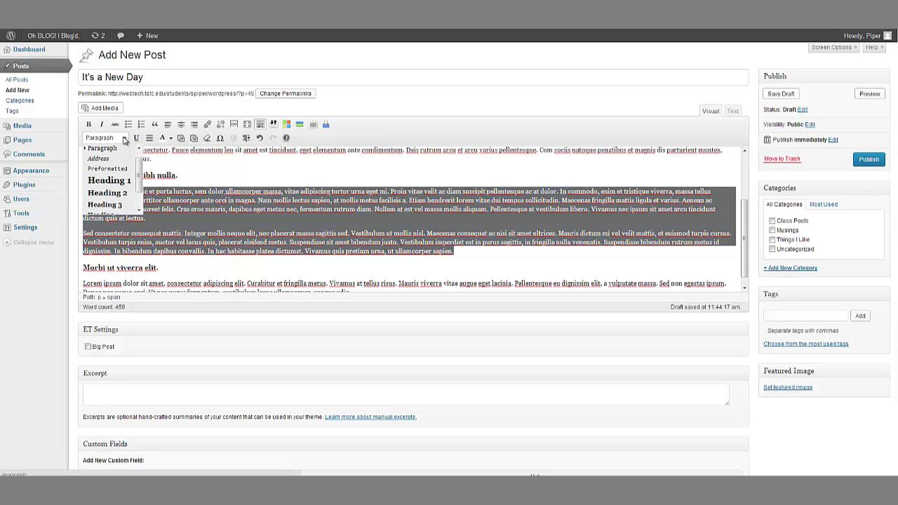
click(124, 138)
click(170, 138)
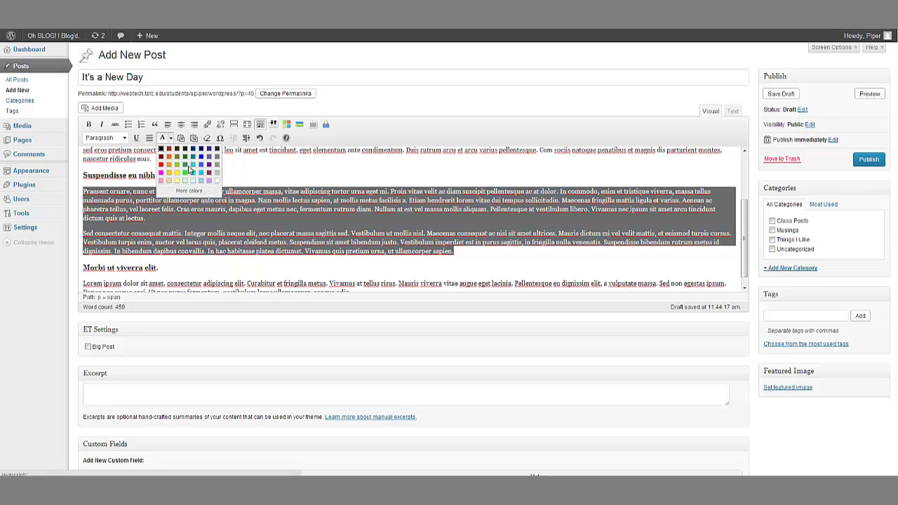
click(194, 158)
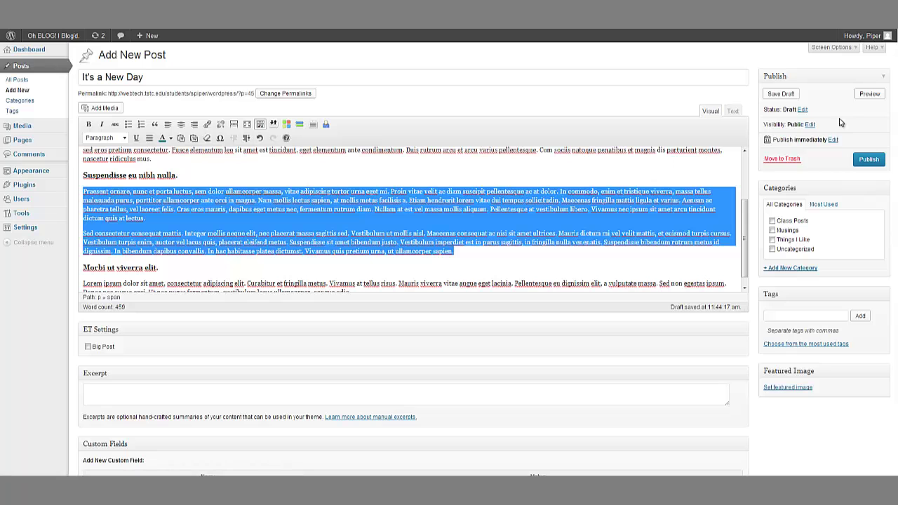
click(870, 93)
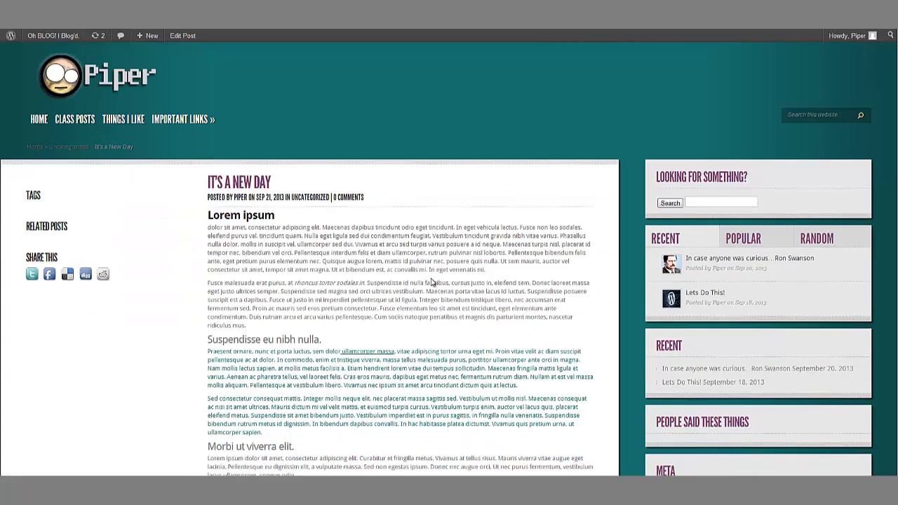
Step: Scroll through the post preview before returning to the editor
scroll(432, 281, down, 3)
scroll(393, 294, up, 1)
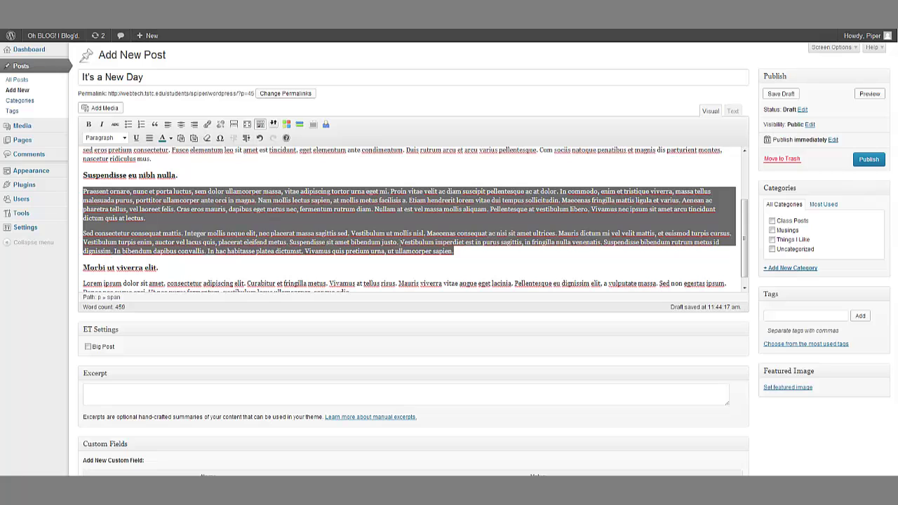
Step: Reset the Praesent ornare and Sed consectetur paragraphs to ordinary dark text
click(491, 261)
drag(470, 253, 80, 190)
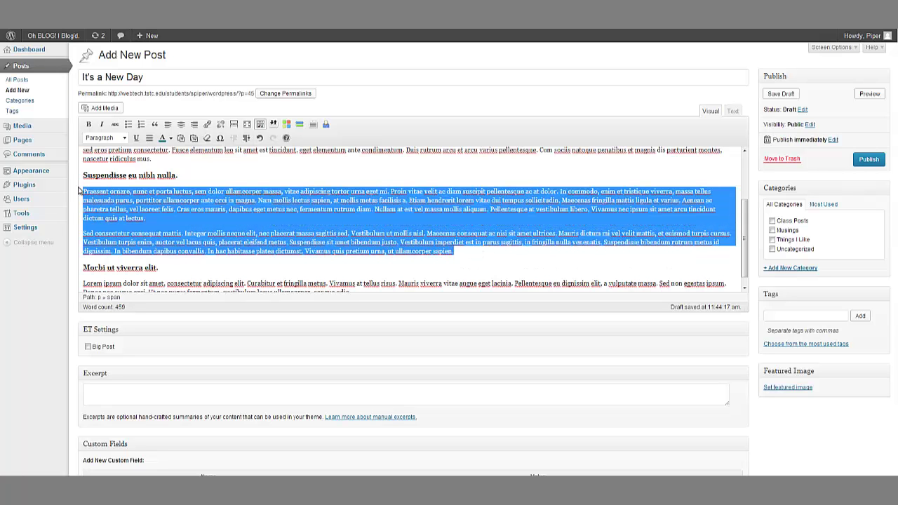
click(170, 138)
click(163, 155)
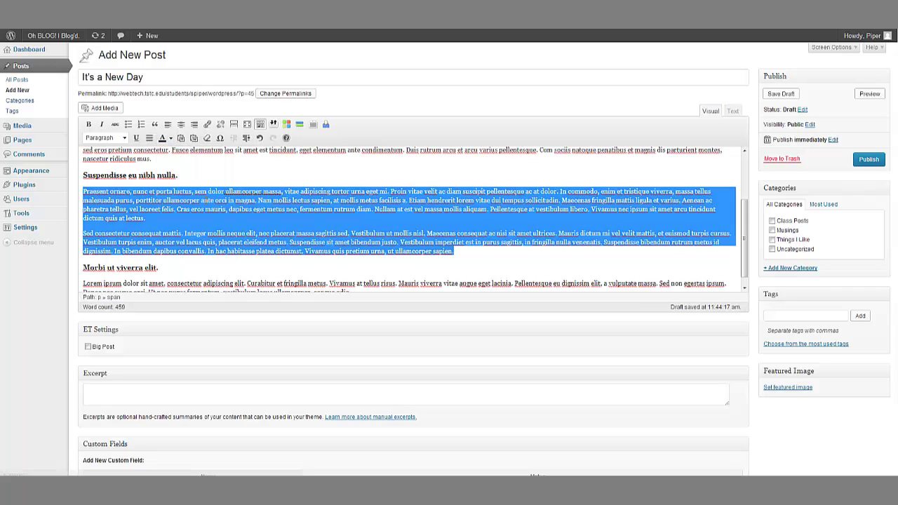
click(490, 249)
key(ctrl+3)
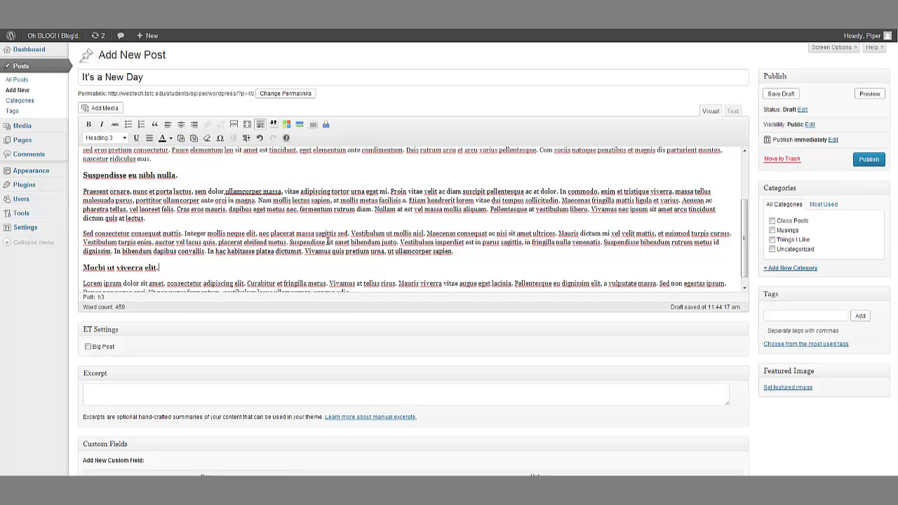
click(483, 252)
drag(170, 270, 81, 269)
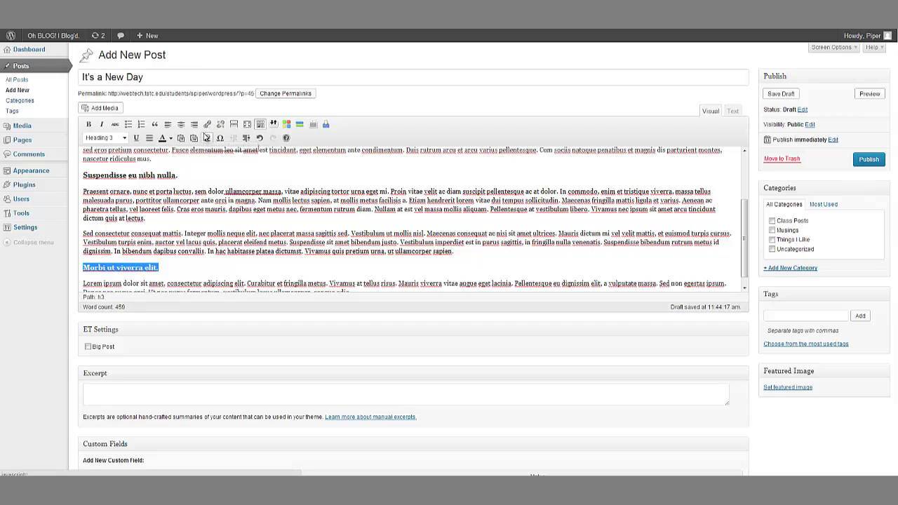
click(166, 267)
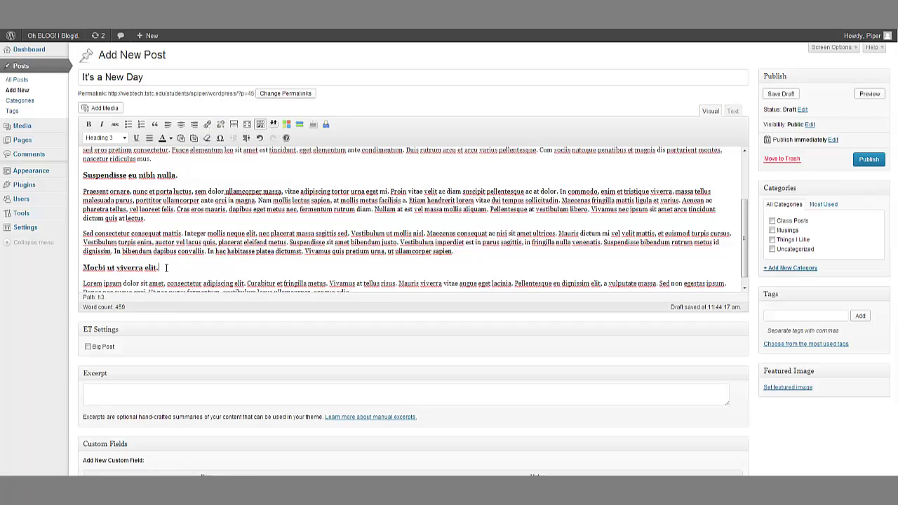
drag(167, 267, 81, 268)
click(124, 138)
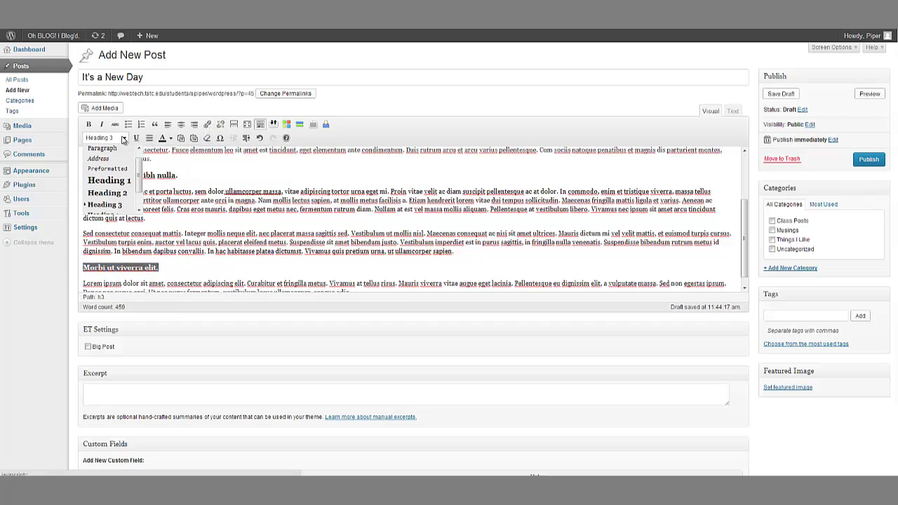
click(123, 140)
click(257, 241)
scroll(401, 268, down, 3)
scroll(399, 271, up, 5)
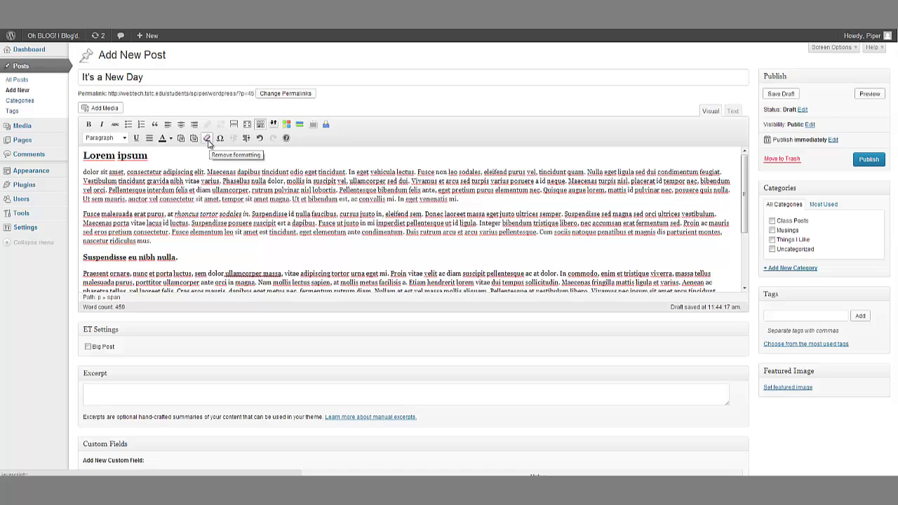
click(185, 255)
click(220, 138)
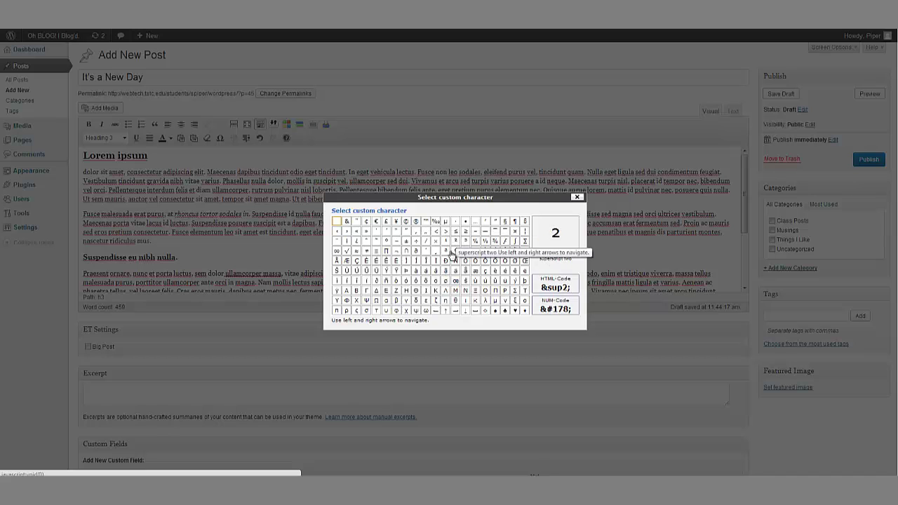
click(416, 222)
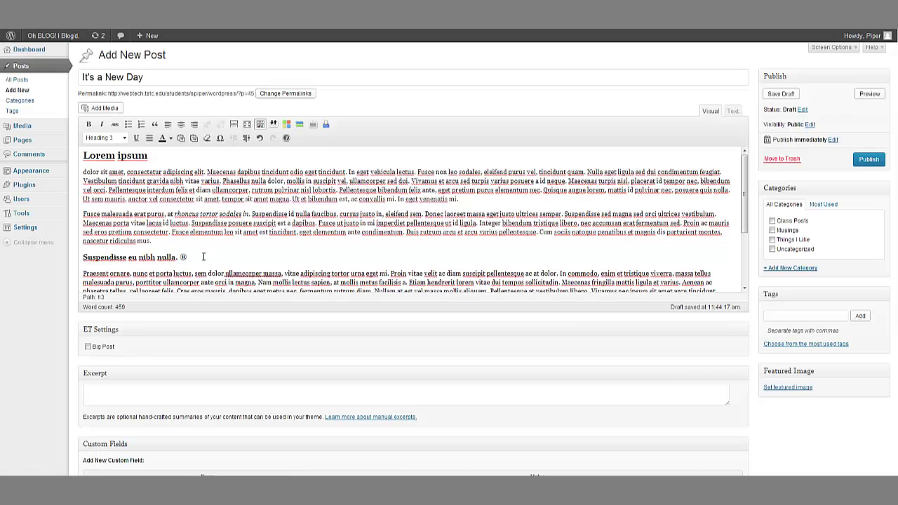
drag(180, 257, 189, 259)
key(BackSpace)
click(220, 138)
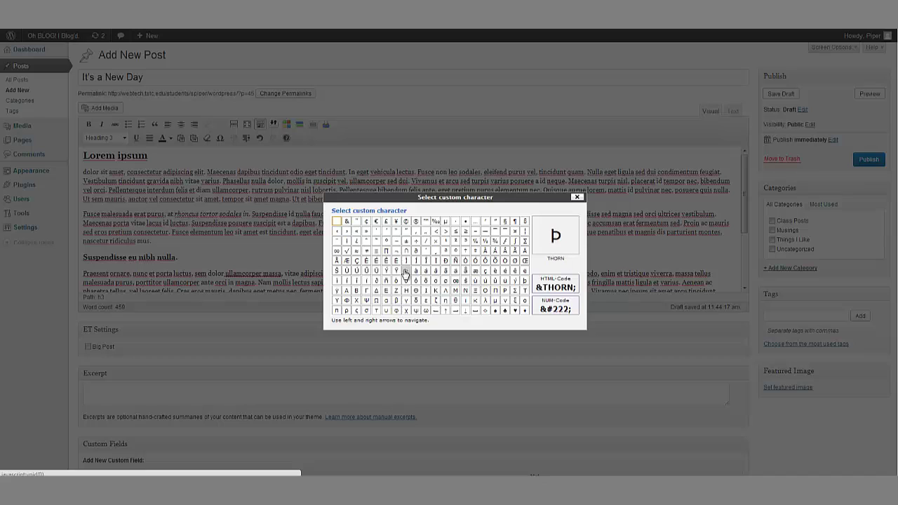
scroll(459, 294, down, 1)
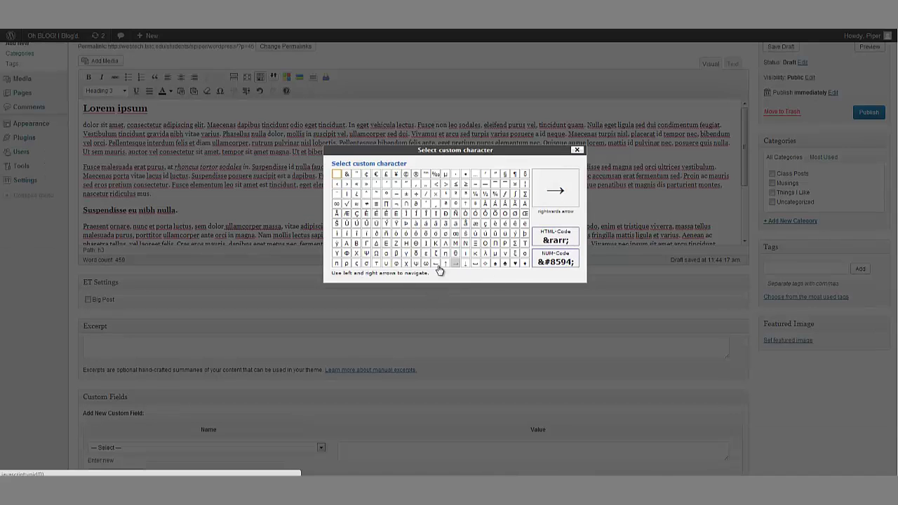
scroll(487, 281, up, 1)
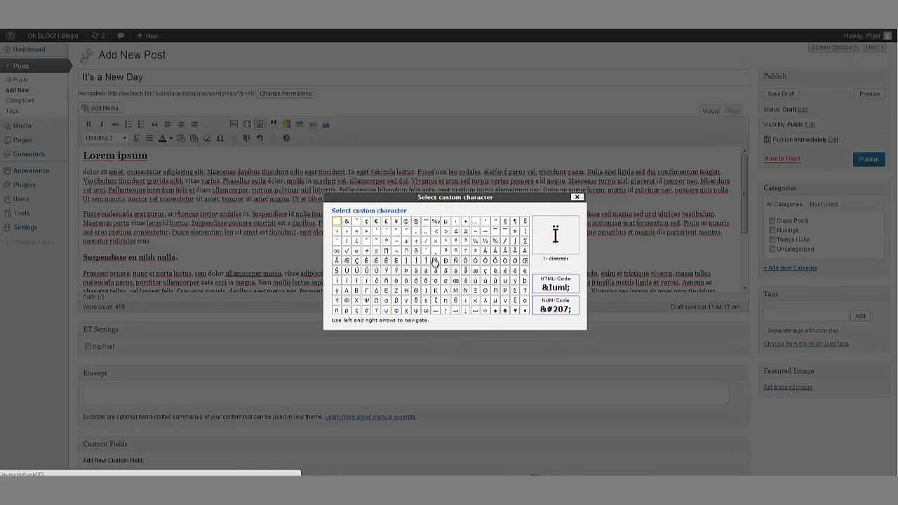
click(576, 197)
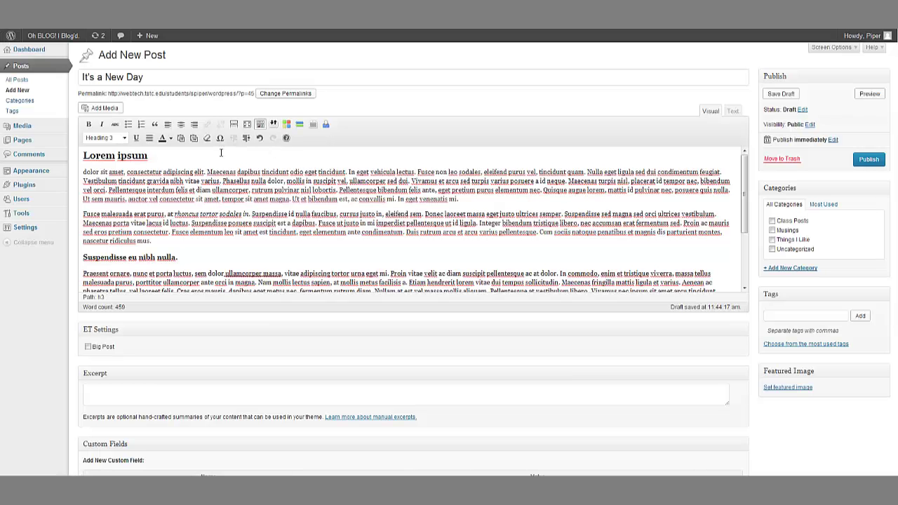
Step: Indent the dolor sit amet paragraph once and the Fusce malesuada paragraph twice
click(86, 169)
click(246, 138)
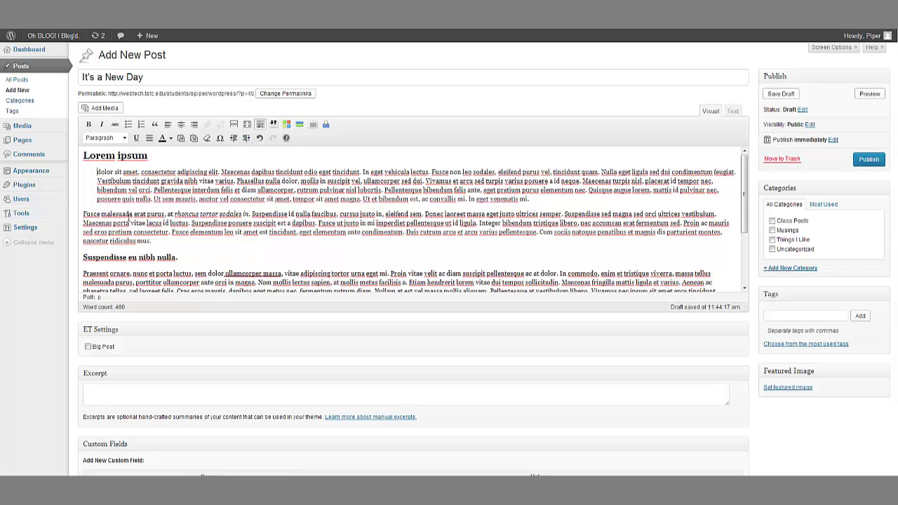
click(84, 213)
click(245, 138)
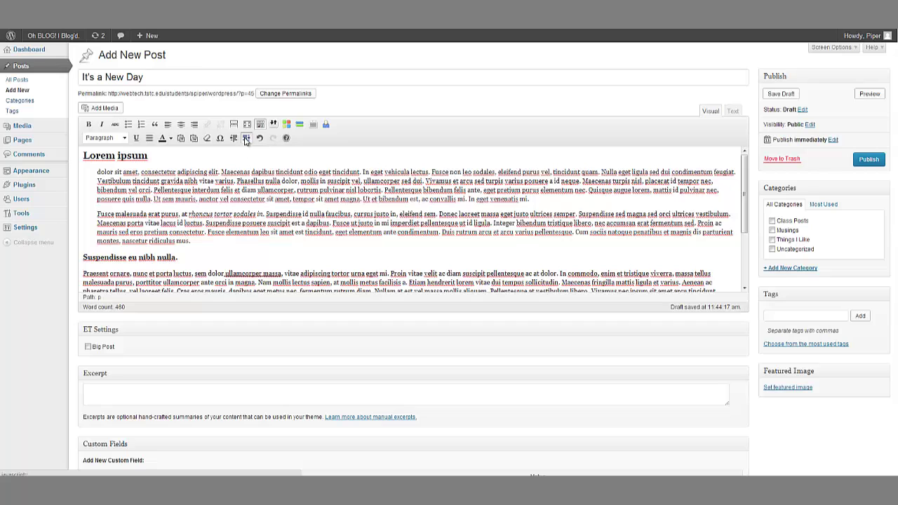
click(245, 138)
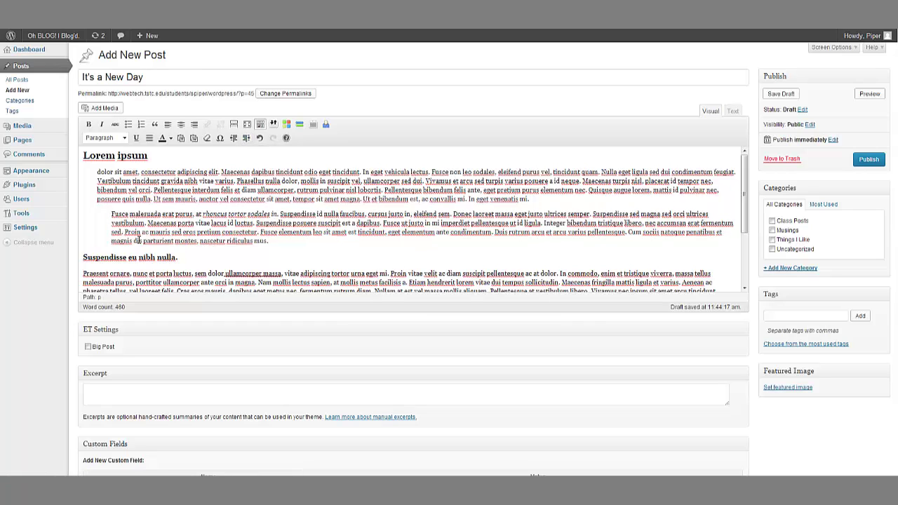
Step: Outdent the Fusce paragraph once to match the first, then preview the post
click(270, 246)
drag(279, 246, 111, 214)
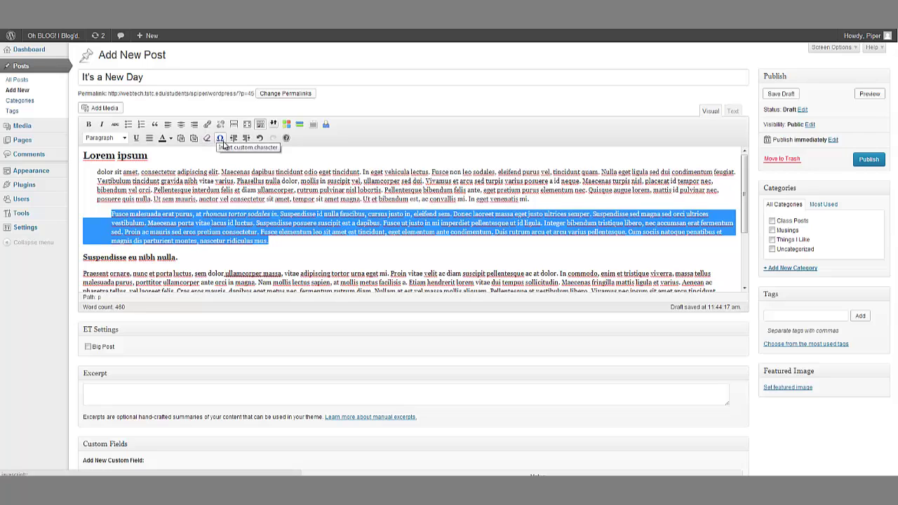
click(236, 138)
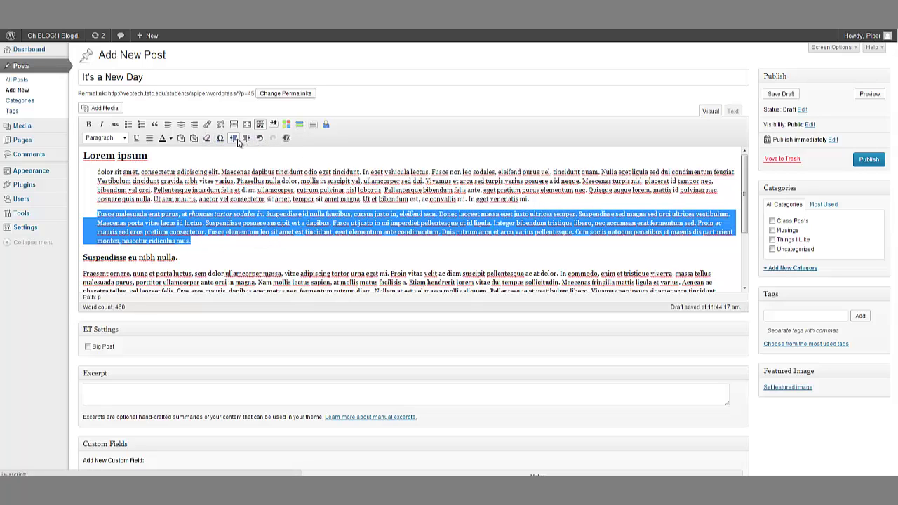
click(305, 265)
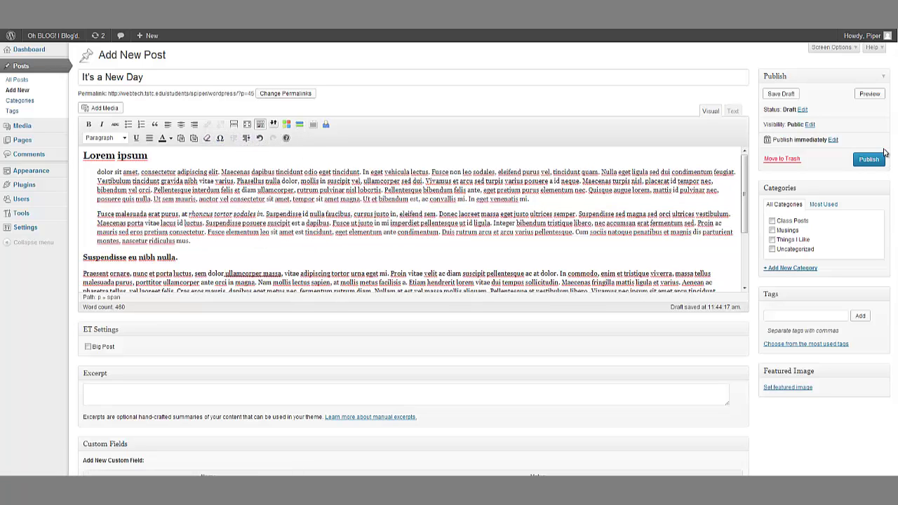
click(869, 94)
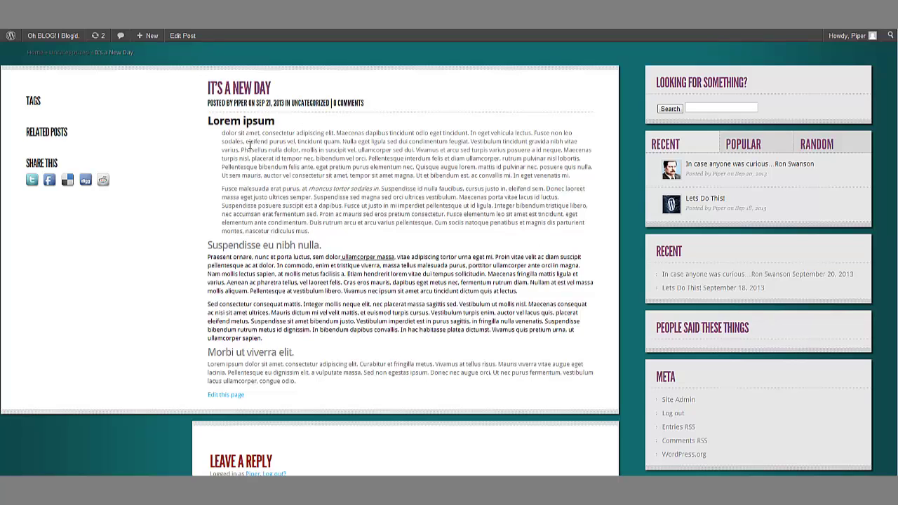
Step: Return from the blog preview to the It's a New Day editor via Edit Post
scroll(227, 134, up, 2)
click(183, 35)
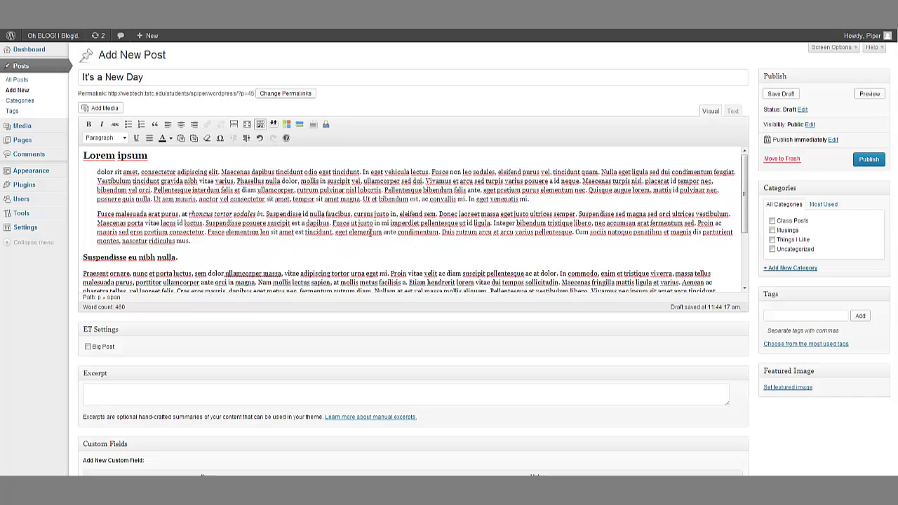
Step: Switch the post editor to the Text tab to show the raw HTML
scroll(376, 223, down, 5)
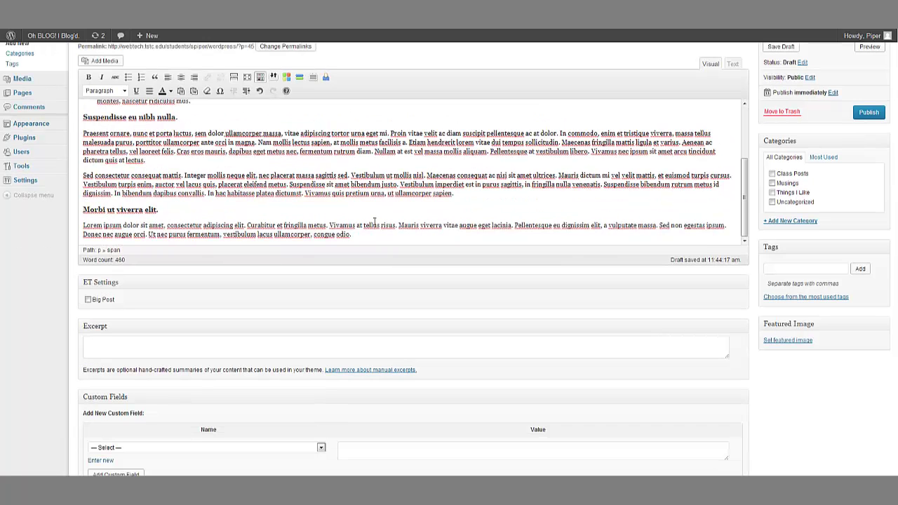
scroll(365, 223, up, 5)
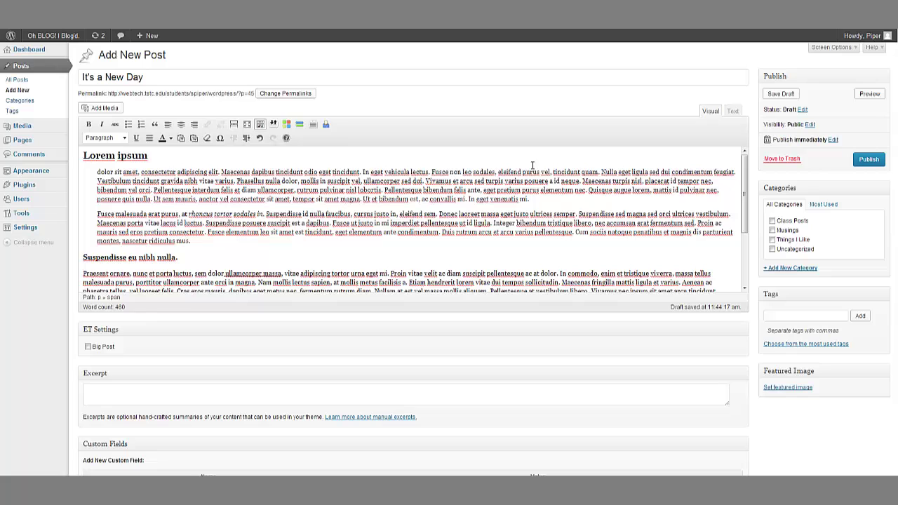
click(734, 112)
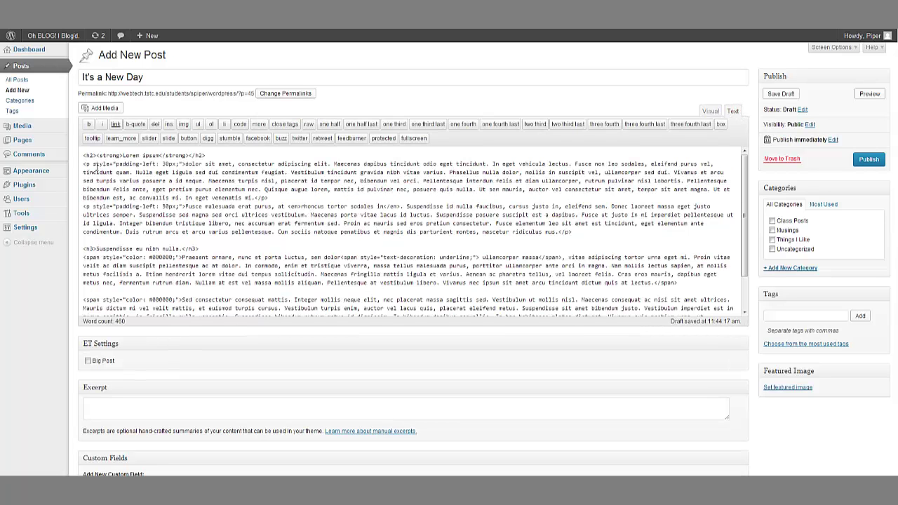
Step: Highlight the Lorem ipsum heading markup, its strong tag and the paragraph's opening tag
drag(84, 155, 215, 155)
click(106, 155)
drag(97, 155, 121, 153)
click(131, 198)
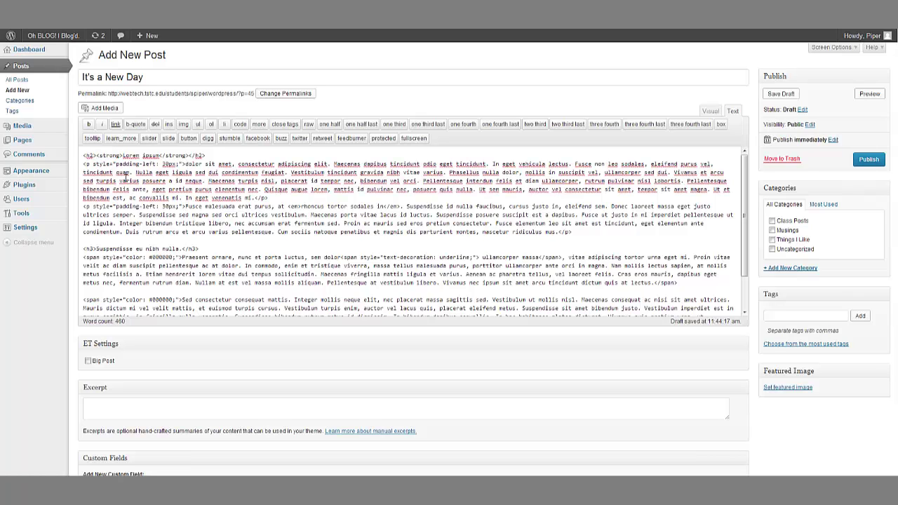
drag(84, 163, 100, 164)
click(398, 223)
scroll(408, 209, down, 3)
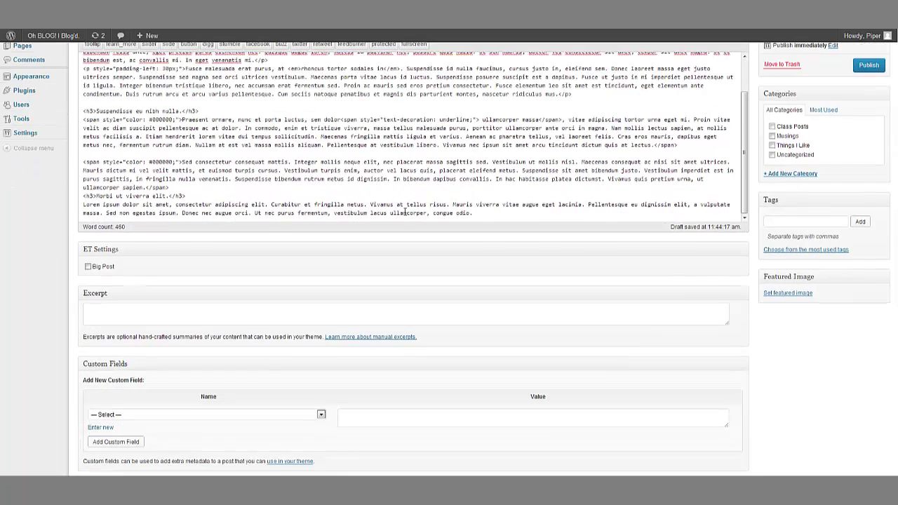
scroll(400, 214, up, 3)
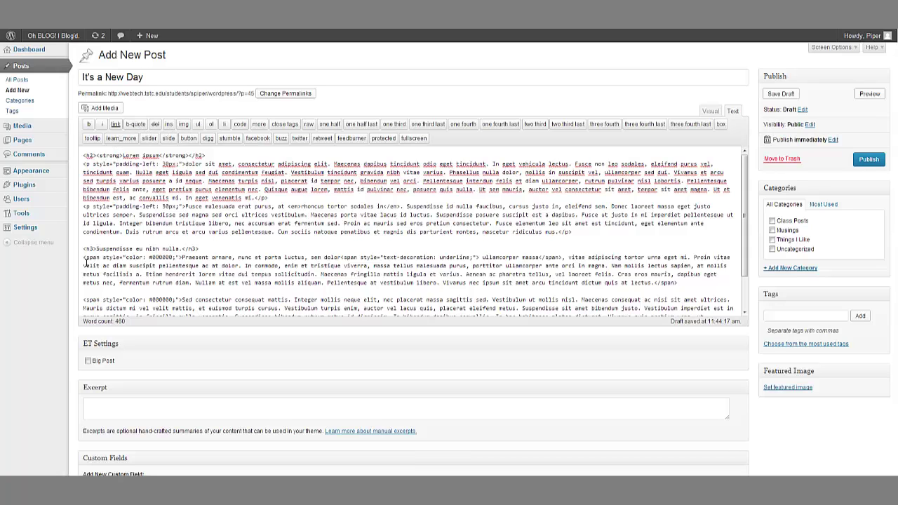
Step: Wrap 'velit' in the Praesent ornare paragraph in strong tags using the b quicktag
drag(85, 264, 102, 266)
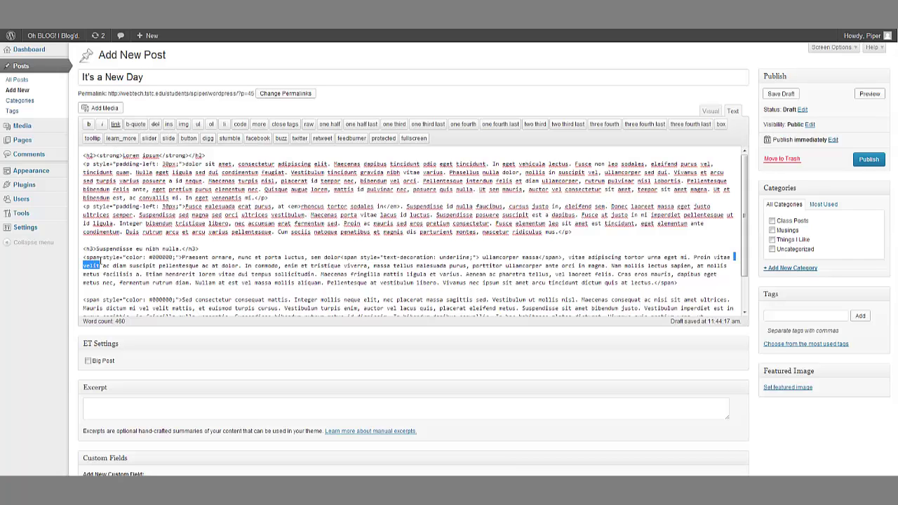
click(89, 124)
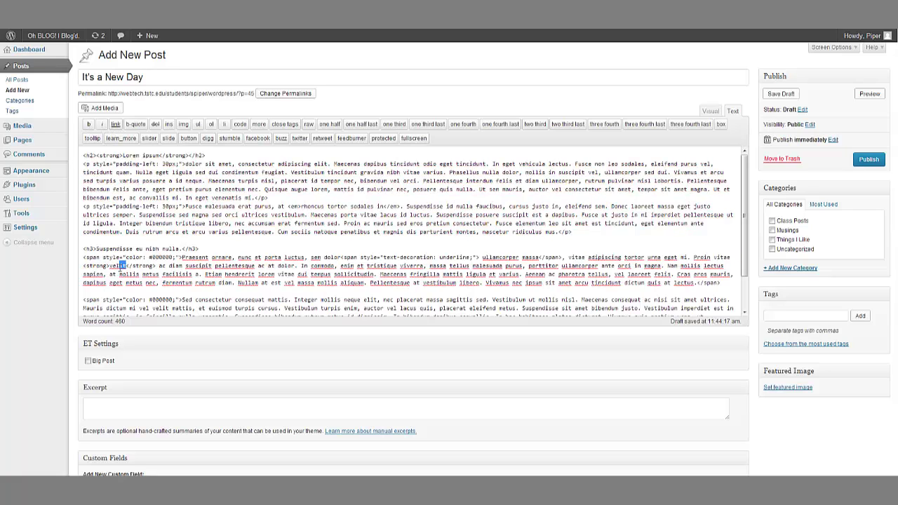
drag(121, 267, 110, 268)
click(515, 218)
Step: Return to the Visual editor and colour the heading 'Morbi ut viverra elit.' red
click(710, 111)
scroll(384, 223, down, 5)
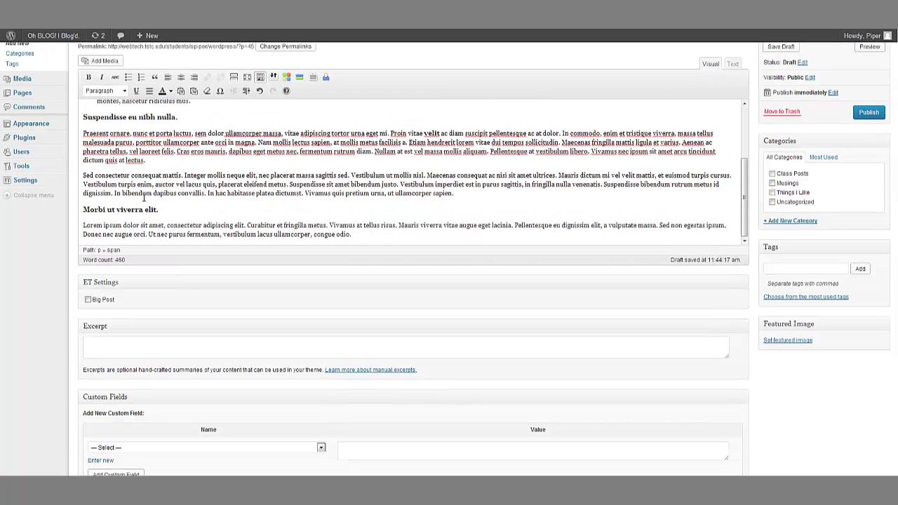
drag(161, 209, 83, 209)
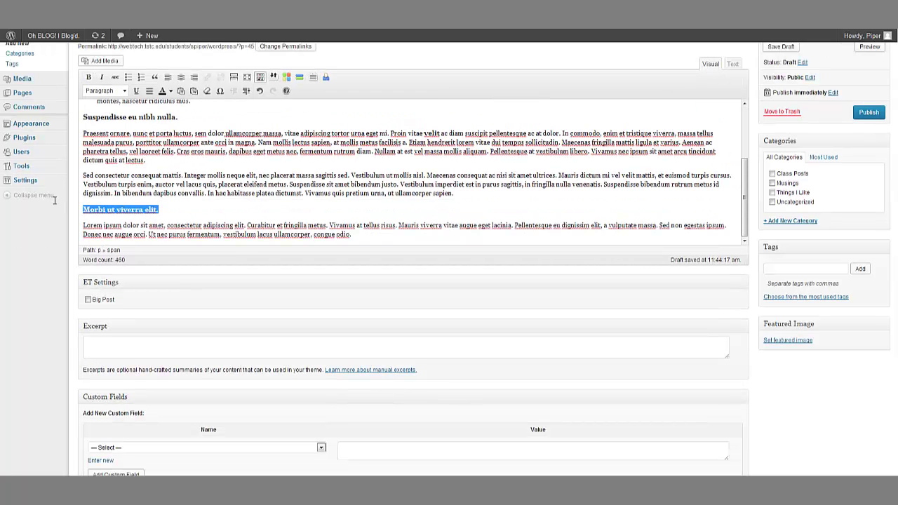
click(170, 91)
click(161, 118)
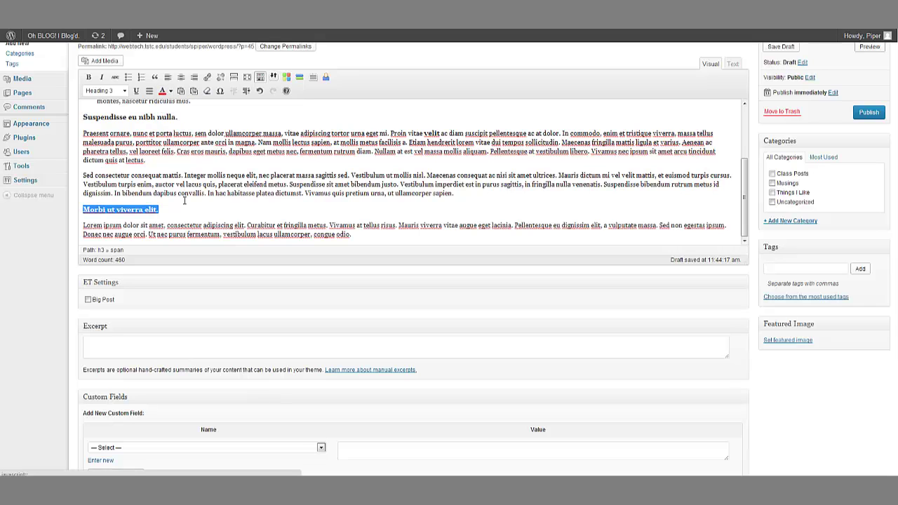
key(Right)
Step: Place the insertion point in the post's first paragraph
scroll(236, 197, up, 2)
scroll(247, 205, down, 2)
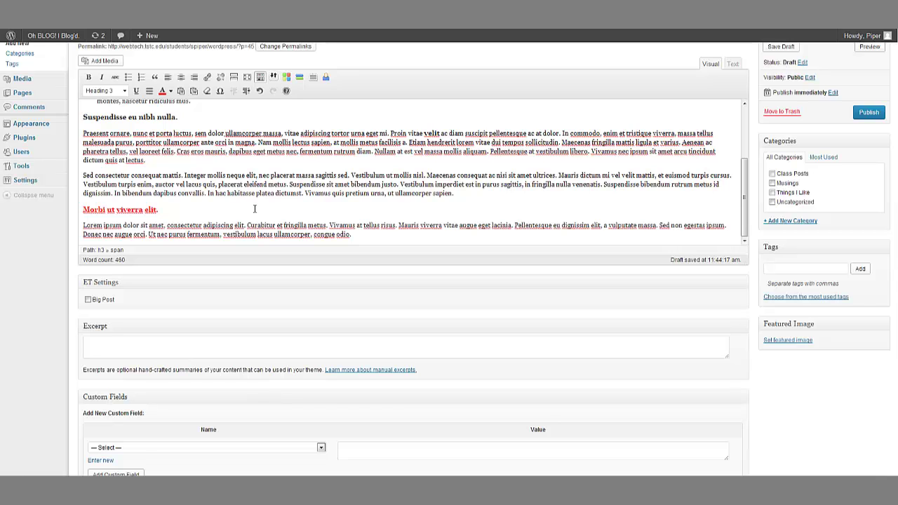
scroll(254, 209, up, 8)
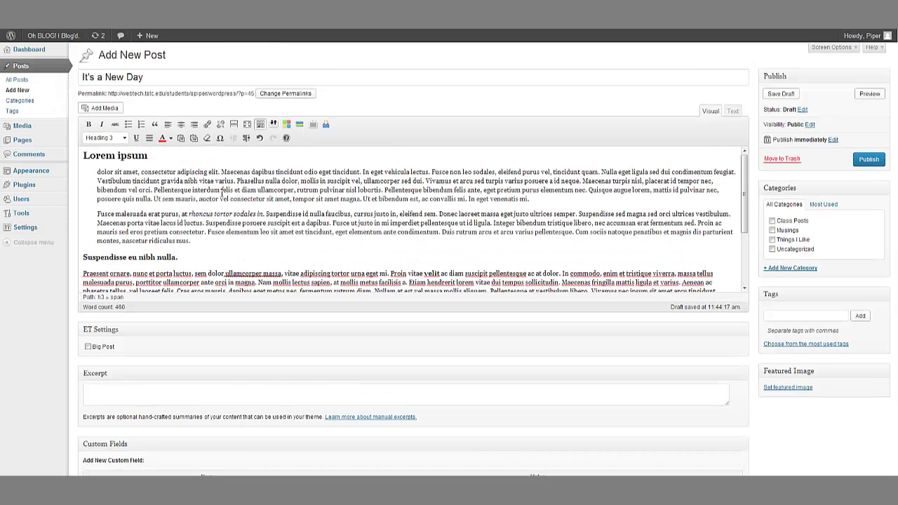
click(96, 174)
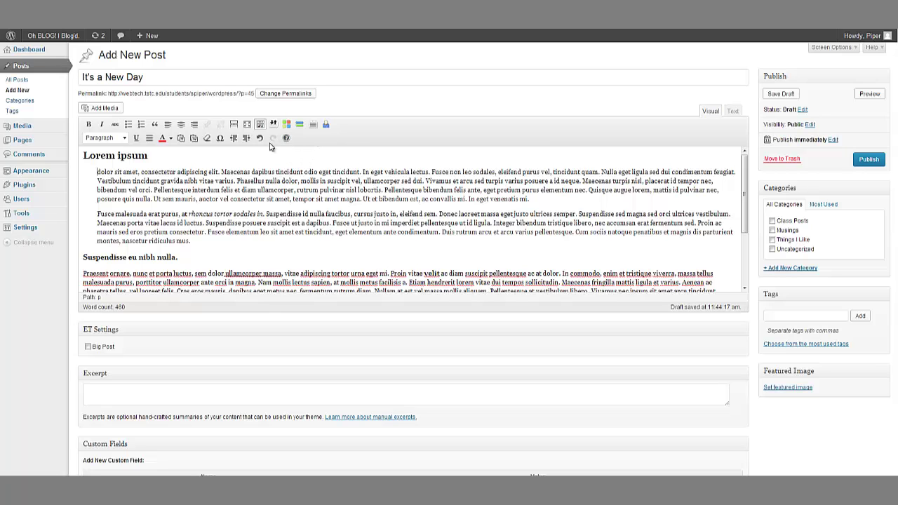
Step: In Add Media, pick logo1.png from the Media Library, then go to Upload Files
click(108, 109)
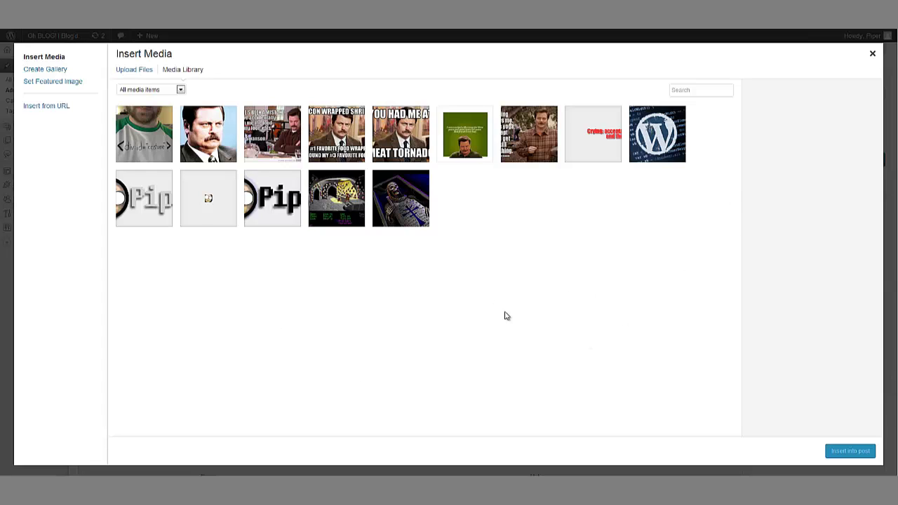
click(152, 195)
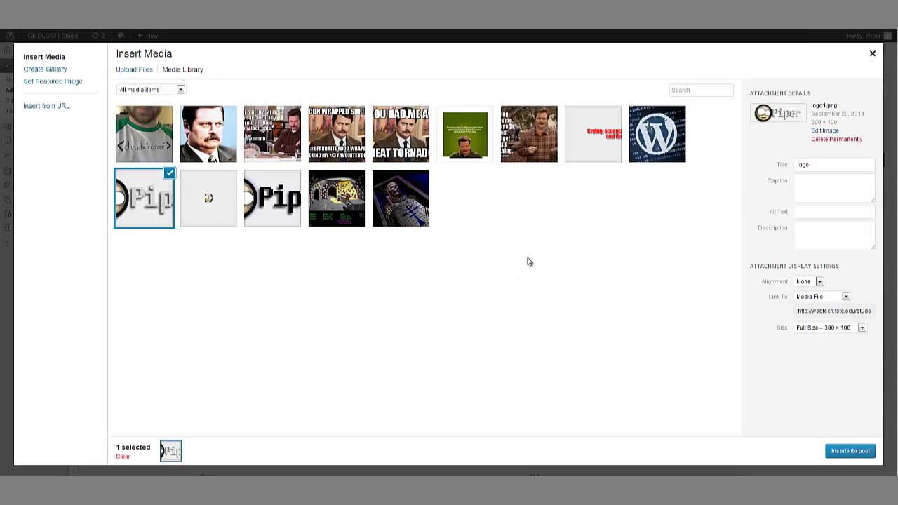
drag(810, 165, 778, 159)
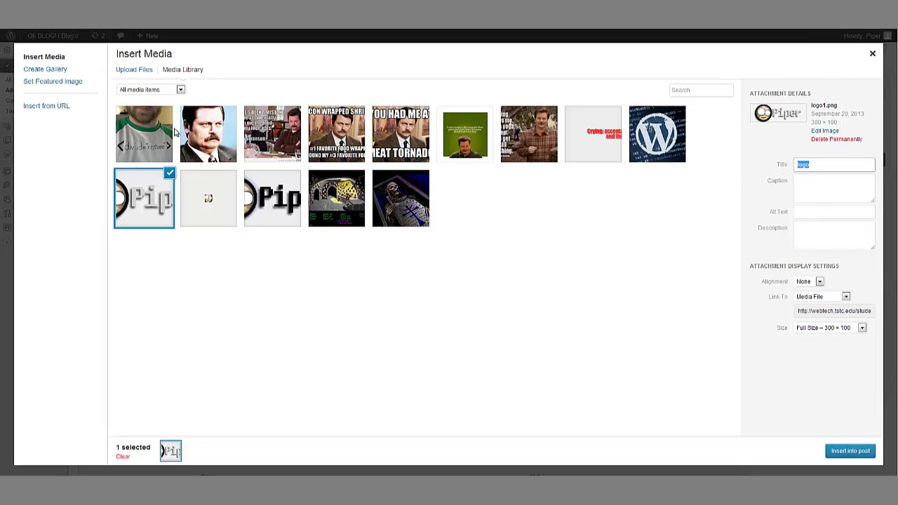
click(140, 71)
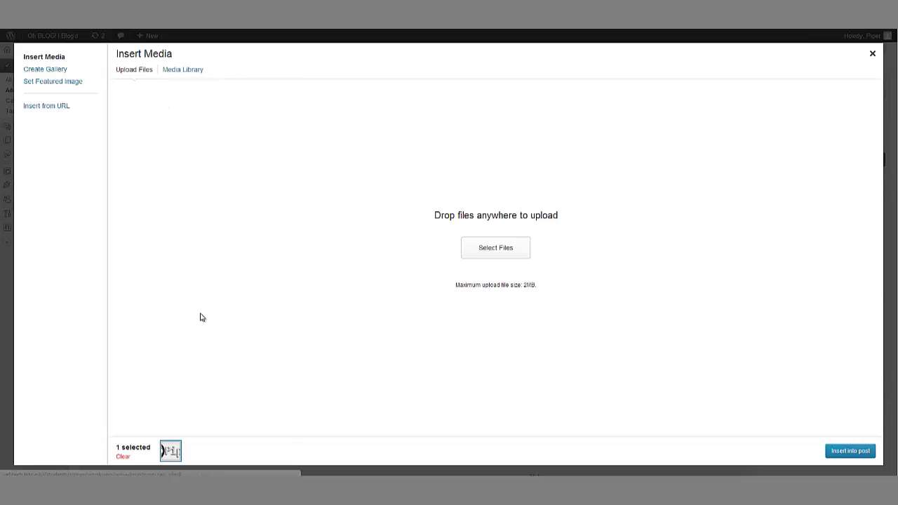
Step: Close the media inserter, search Google Images for cat and preview a tabby photo
click(872, 54)
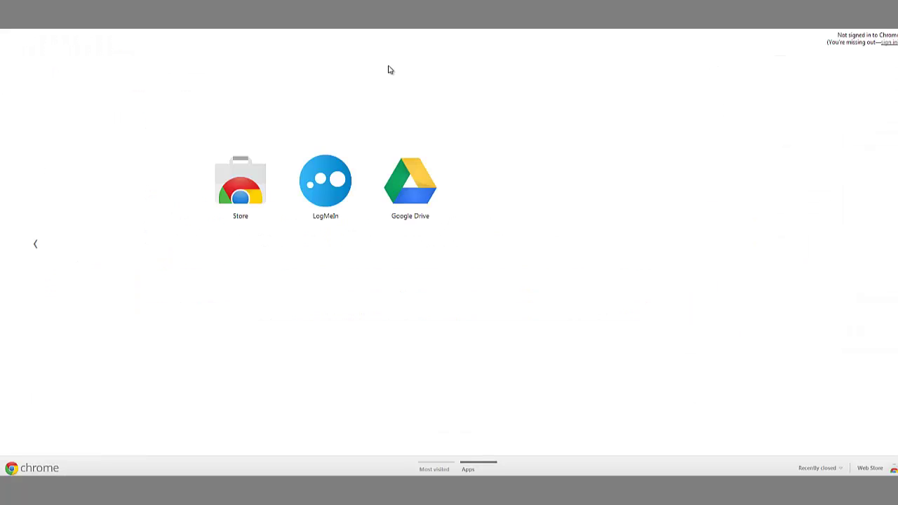
text(cat)
key(Return)
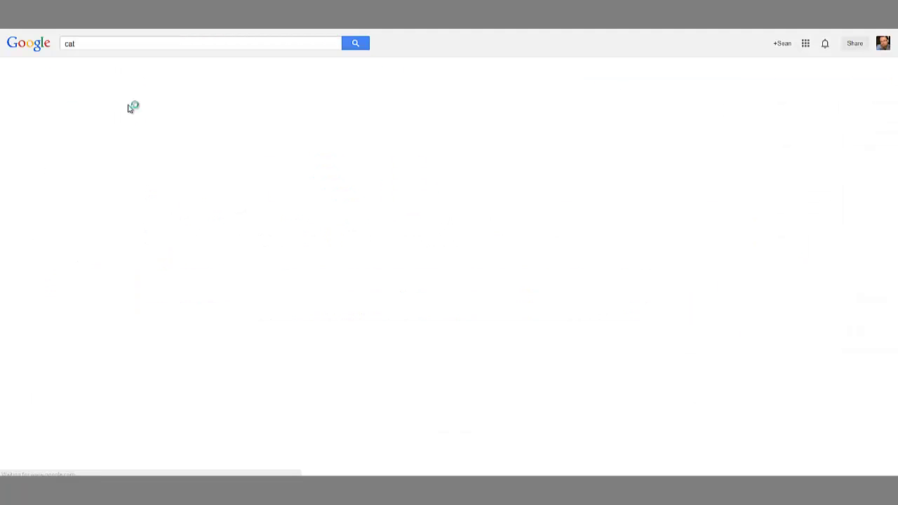
click(101, 71)
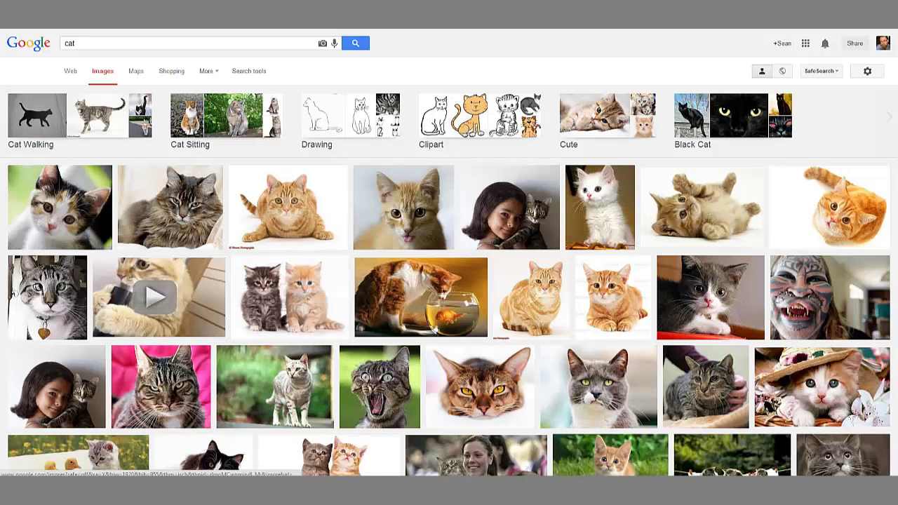
click(161, 386)
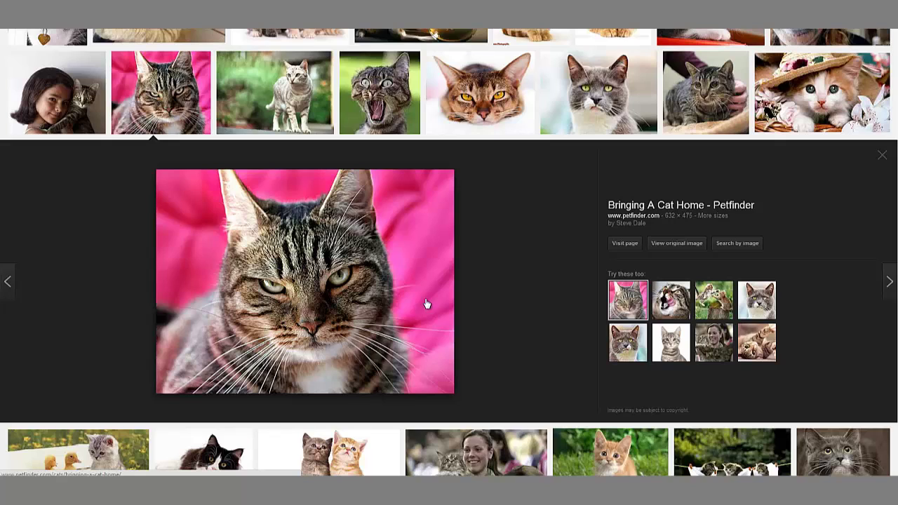
right_click(248, 253)
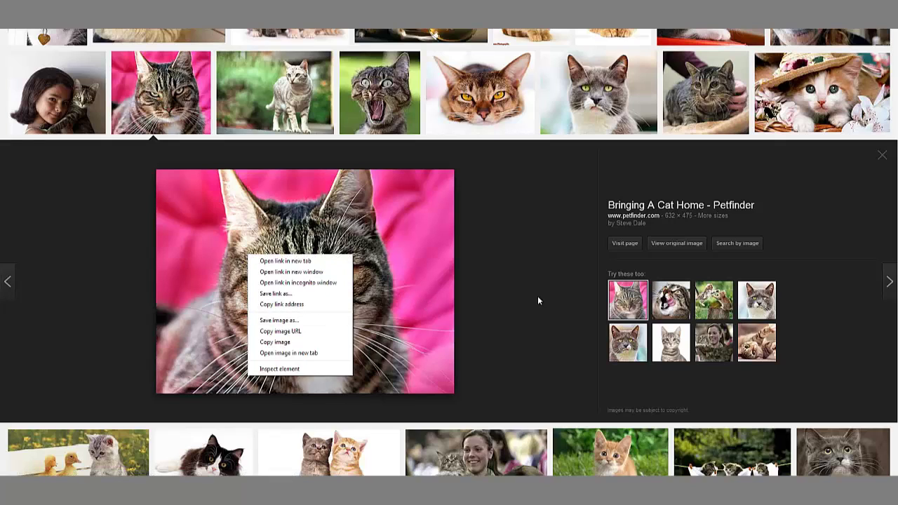
click(533, 218)
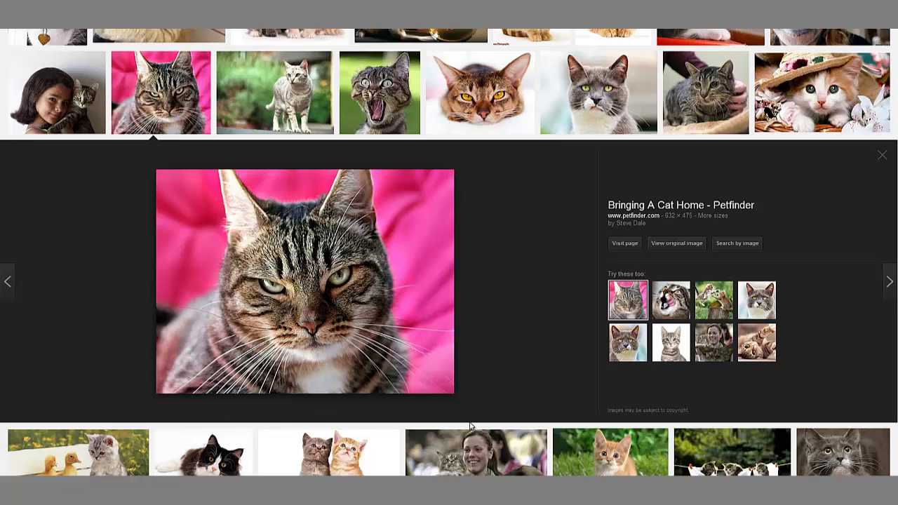
Step: Leave the cat results and go to the sxc.hu stock photo site
scroll(449, 407, up, 3)
scroll(470, 372, down, 4)
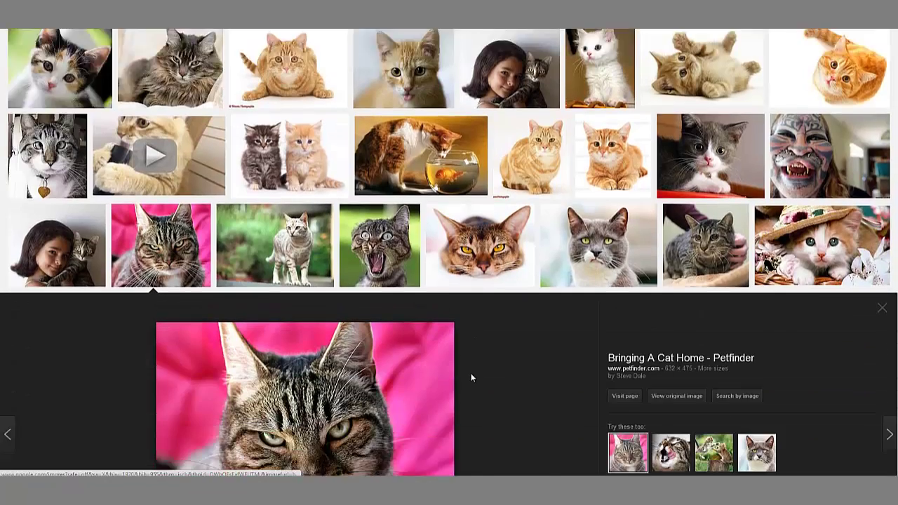
scroll(461, 334, up, 5)
scroll(321, 335, down, 2)
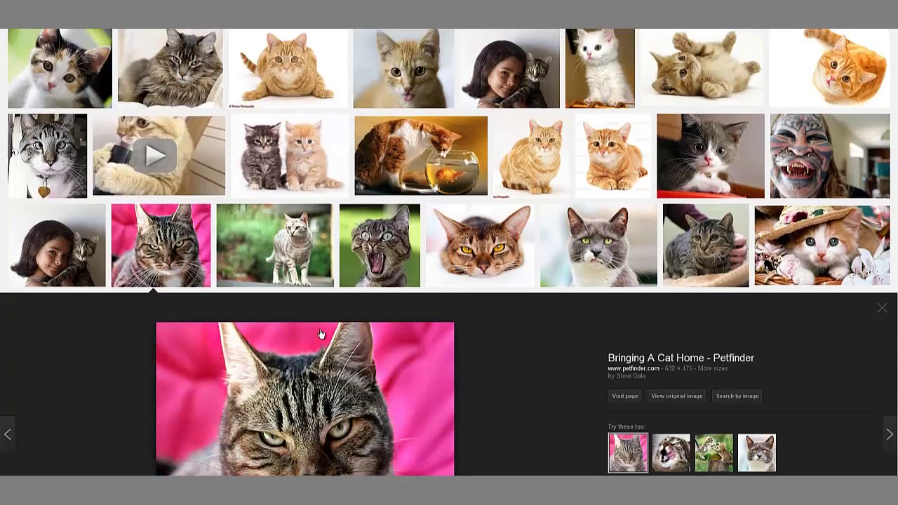
scroll(375, 167, up, 2)
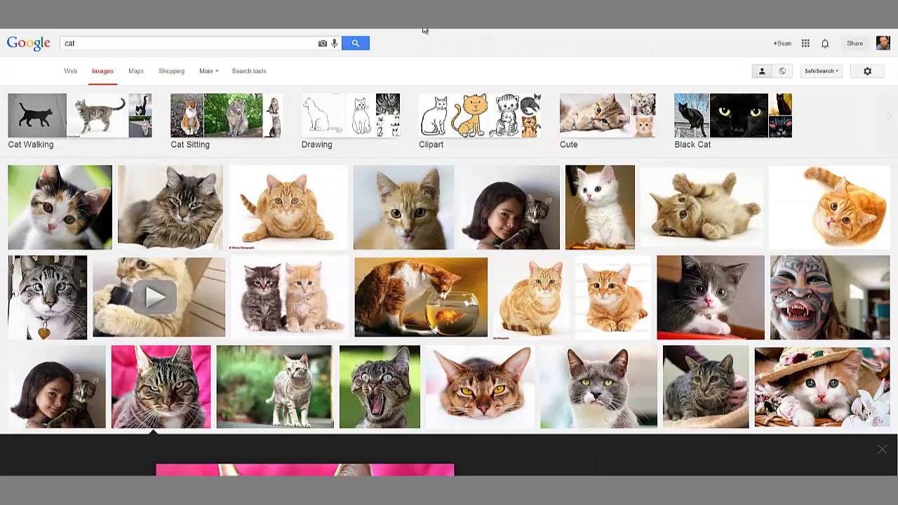
key(ctrl+l)
text(sx)
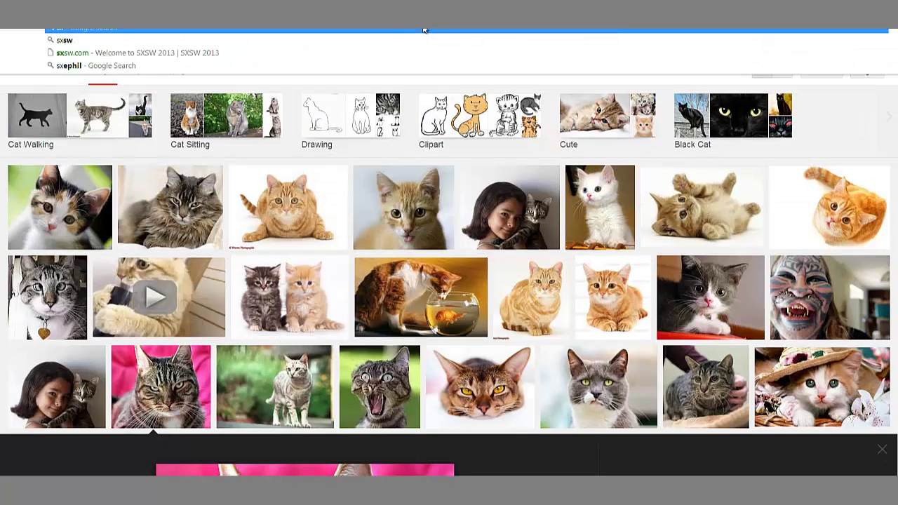
text(c.hu)
key(Return)
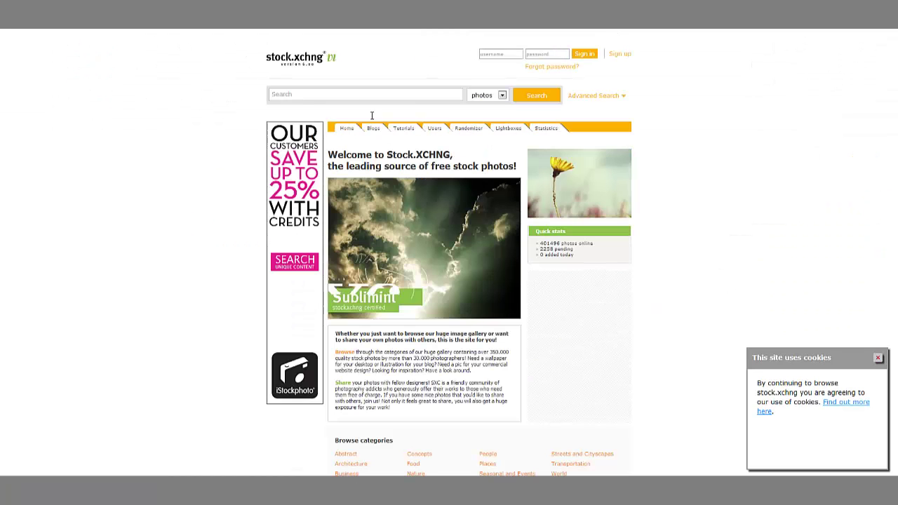
Step: Sign in to stock.xchng with the account username and password, declining to save it
click(333, 95)
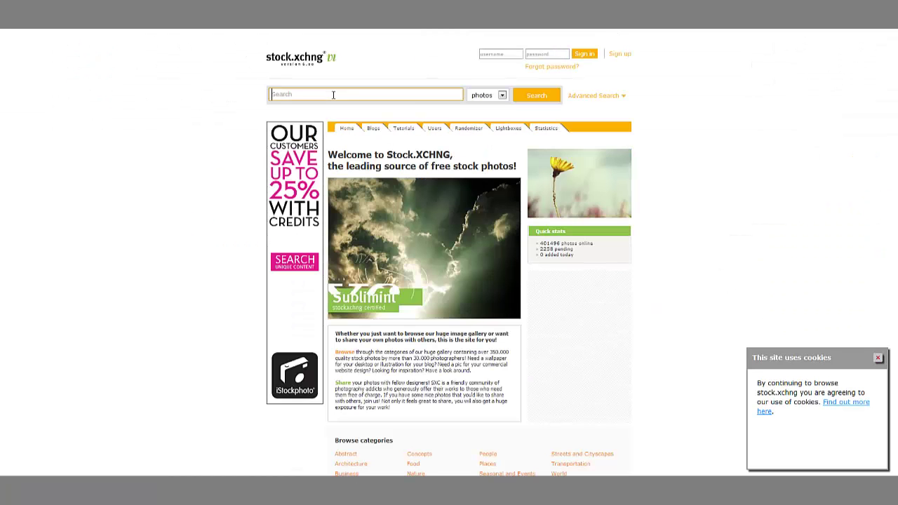
click(582, 55)
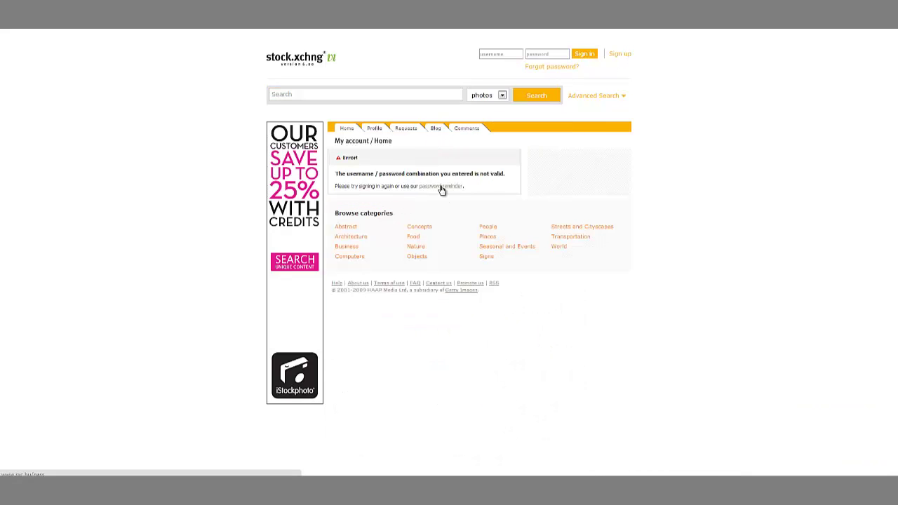
click(508, 55)
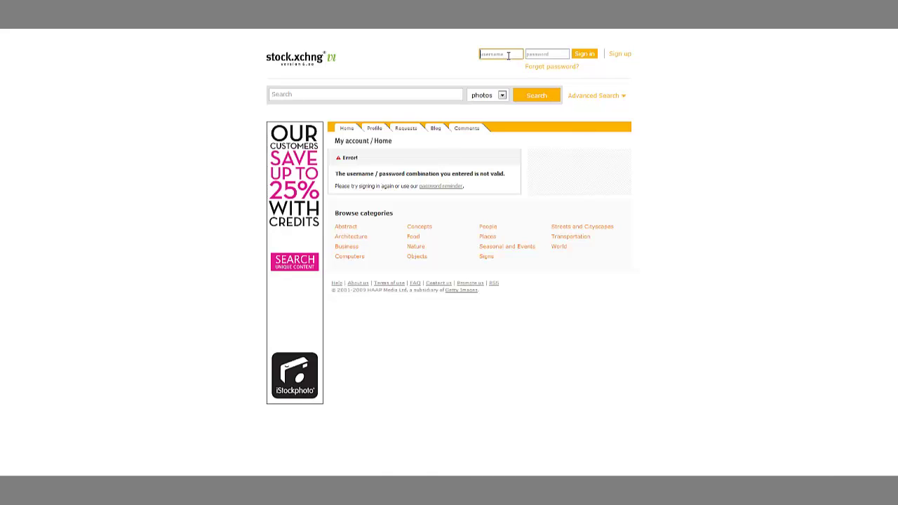
key(Tab)
key(Return)
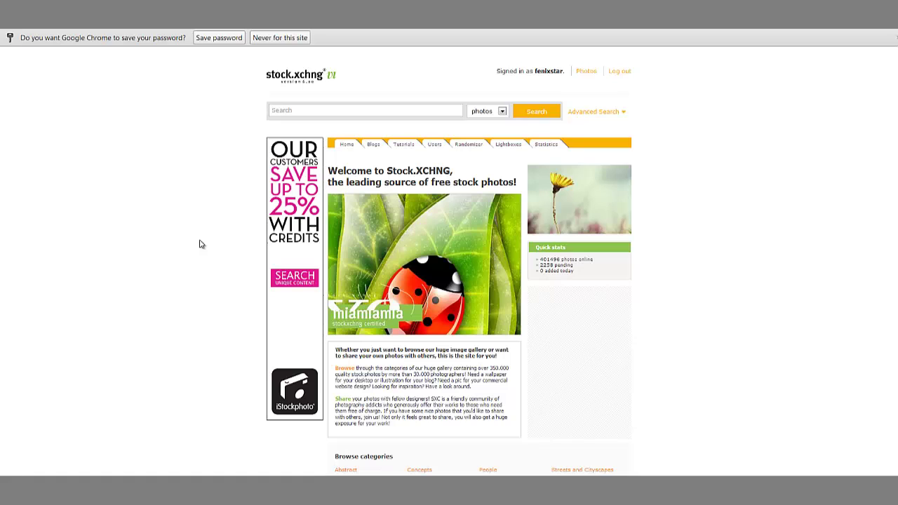
click(358, 109)
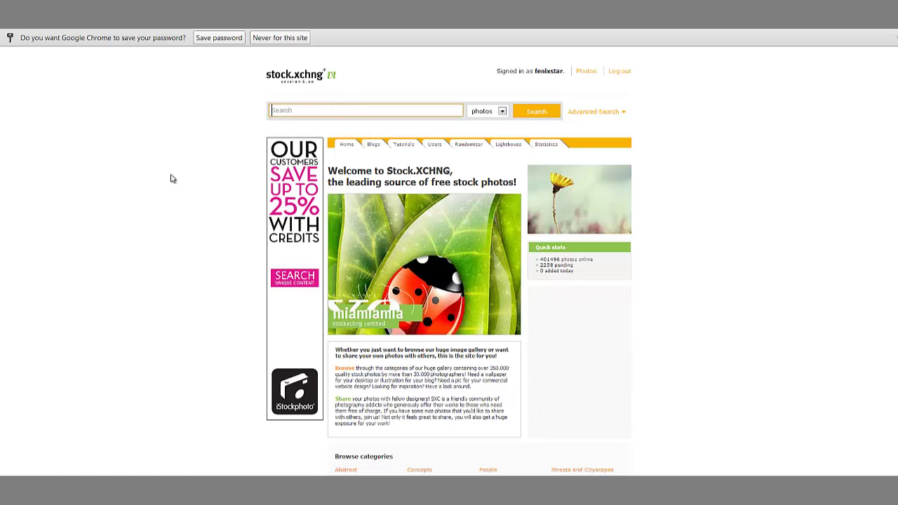
click(280, 37)
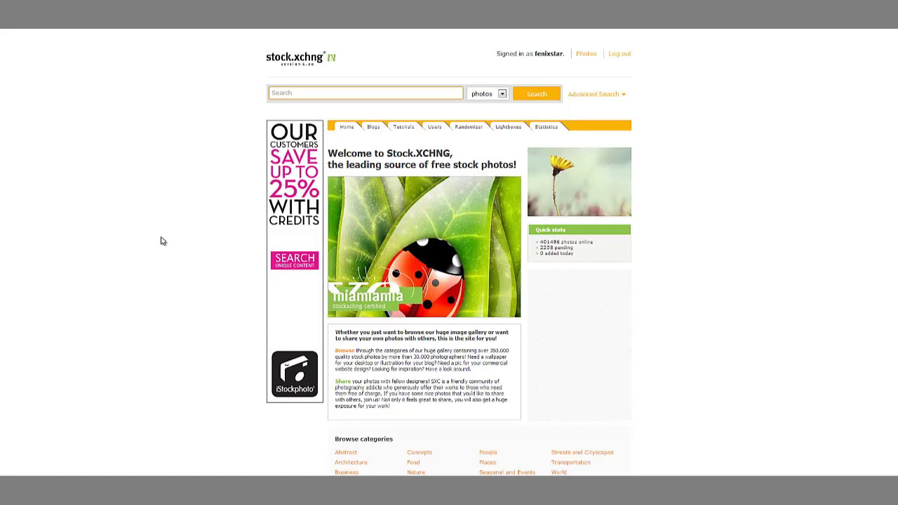
Step: Search stock.xchng for cat and open the full-size Sleepy Cat download's context menu
text(cat)
key(Return)
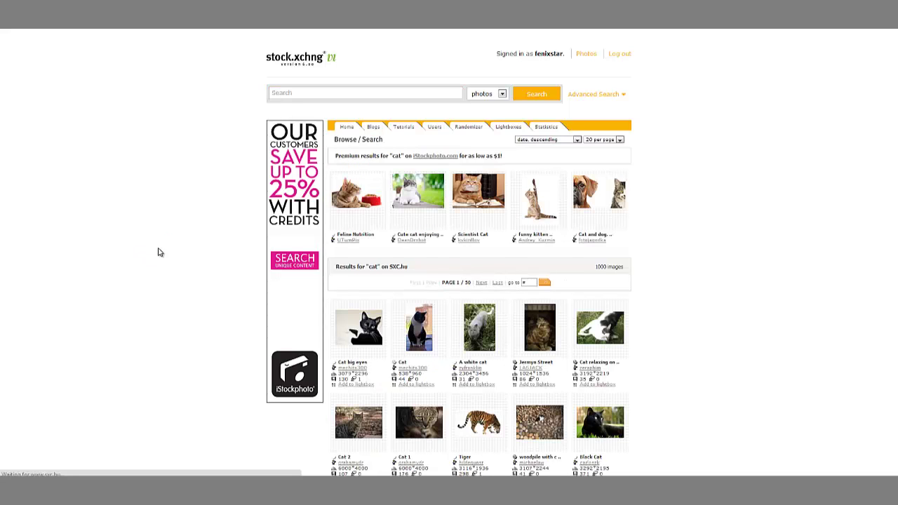
scroll(159, 252, down, 3)
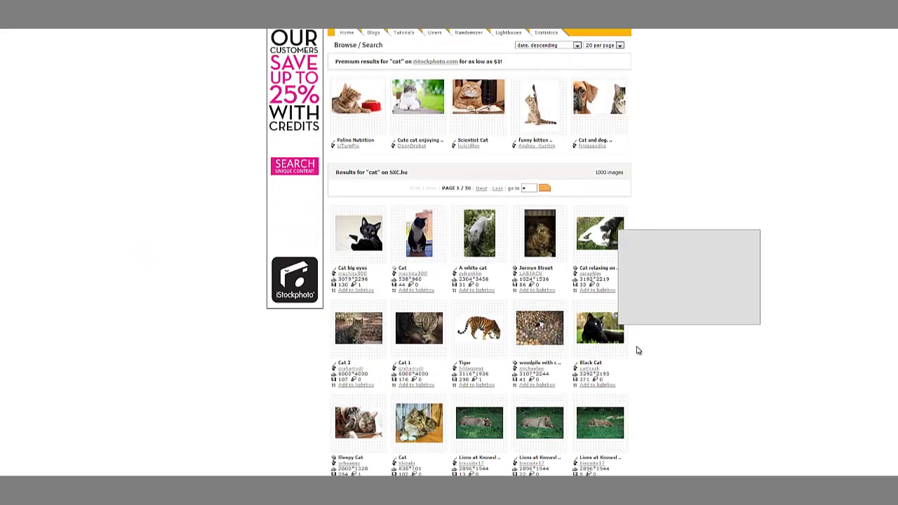
click(344, 429)
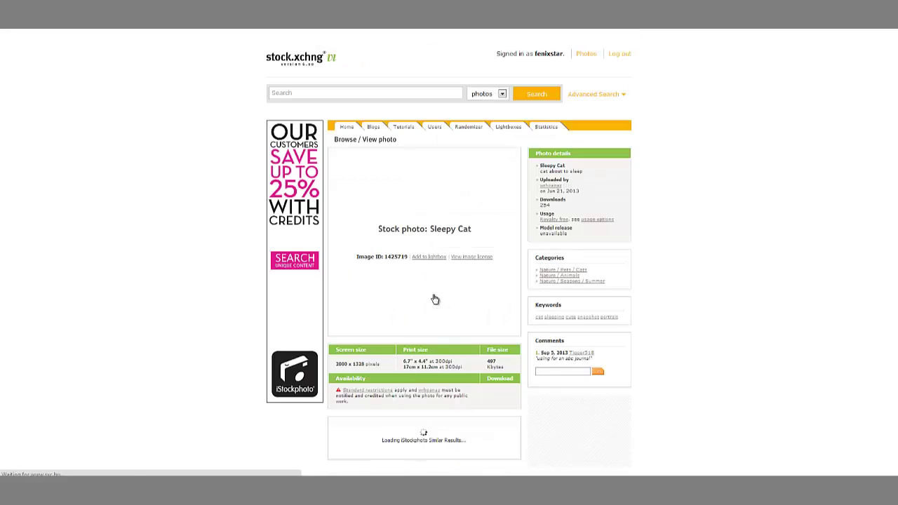
click(442, 222)
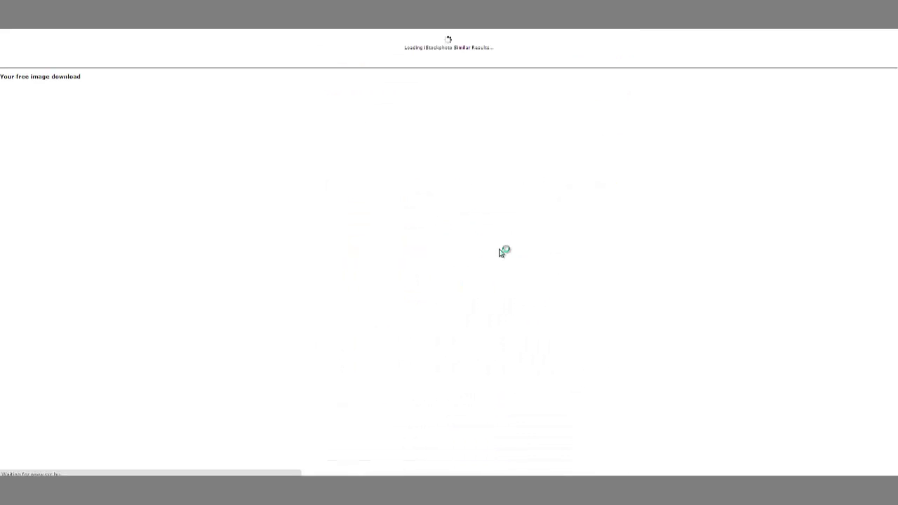
scroll(603, 280, down, 5)
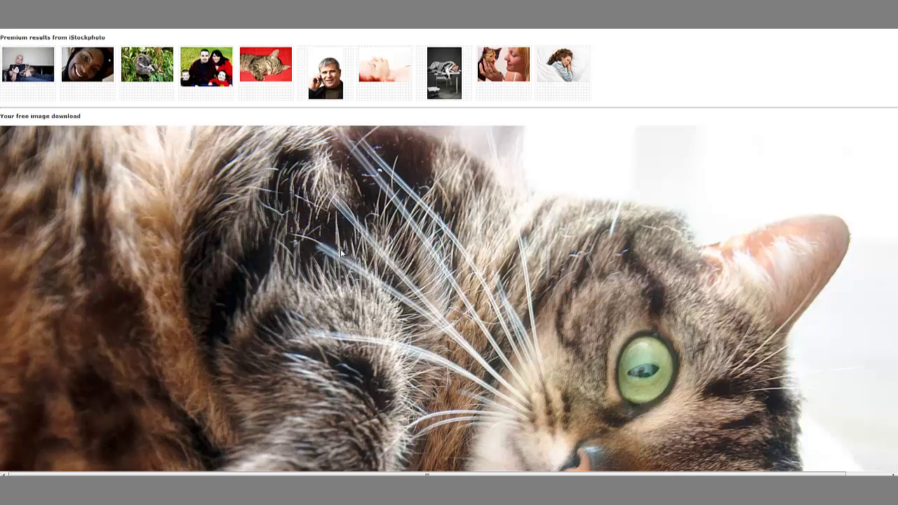
right_click(379, 253)
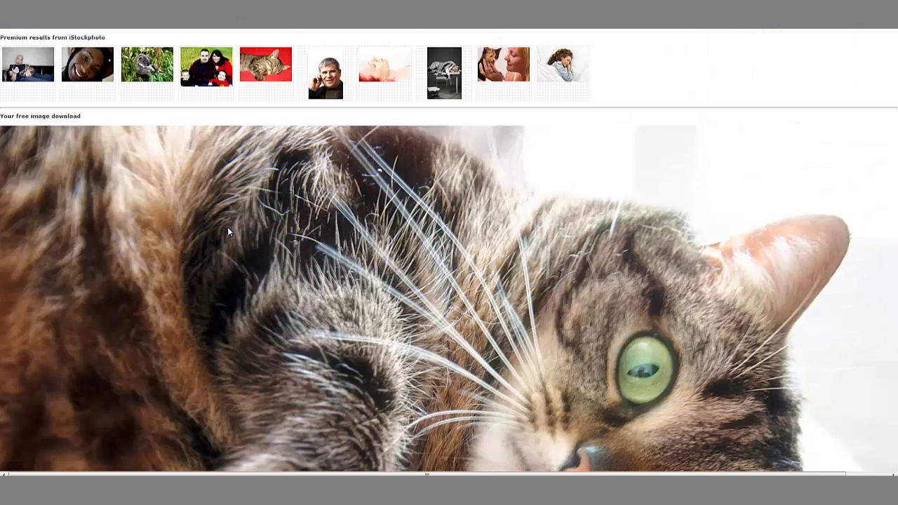
right_click(228, 228)
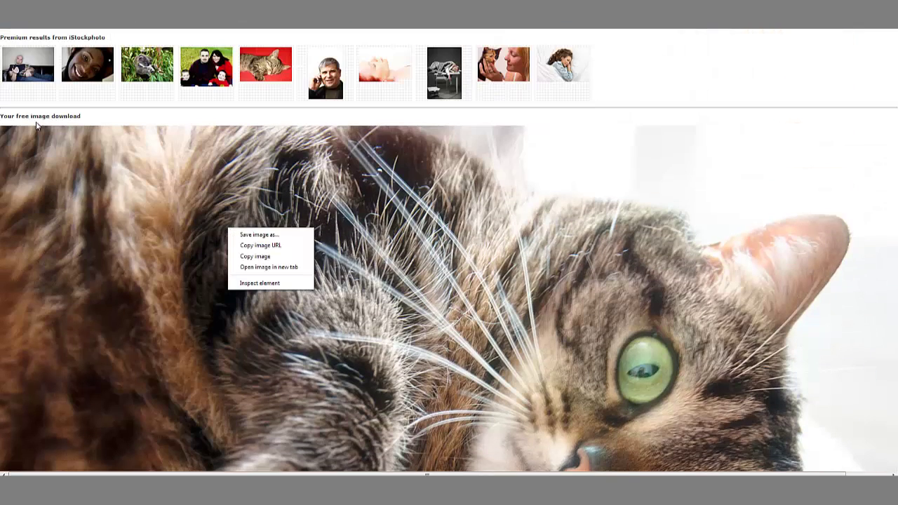
Step: Choose Save image as and create a 'stock images' folder in the home folder
click(278, 236)
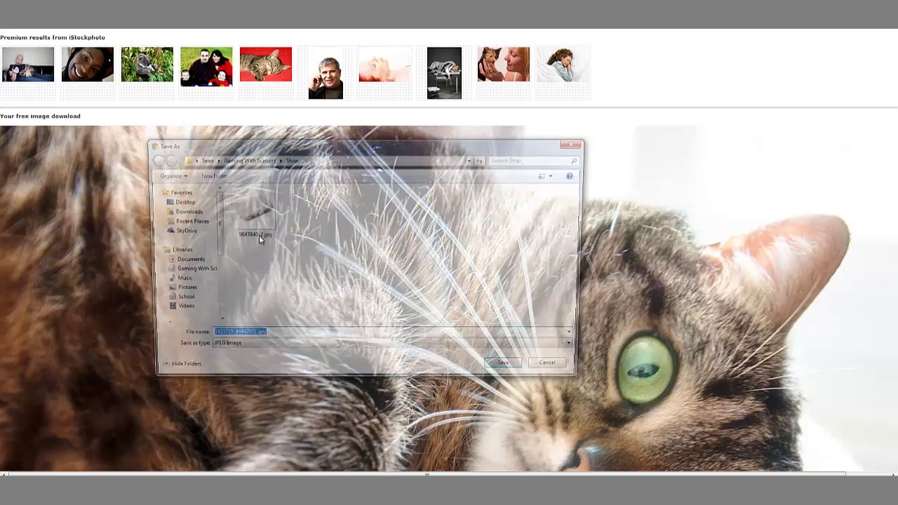
click(202, 159)
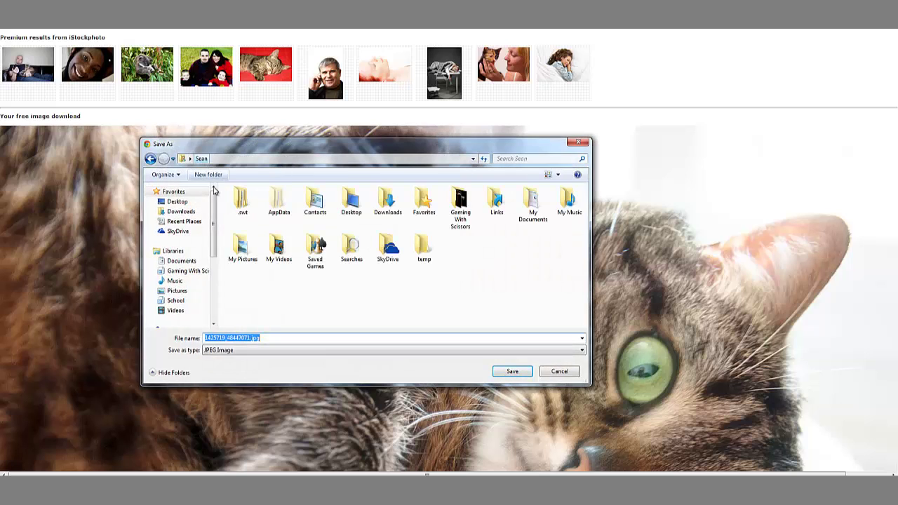
right_click(480, 256)
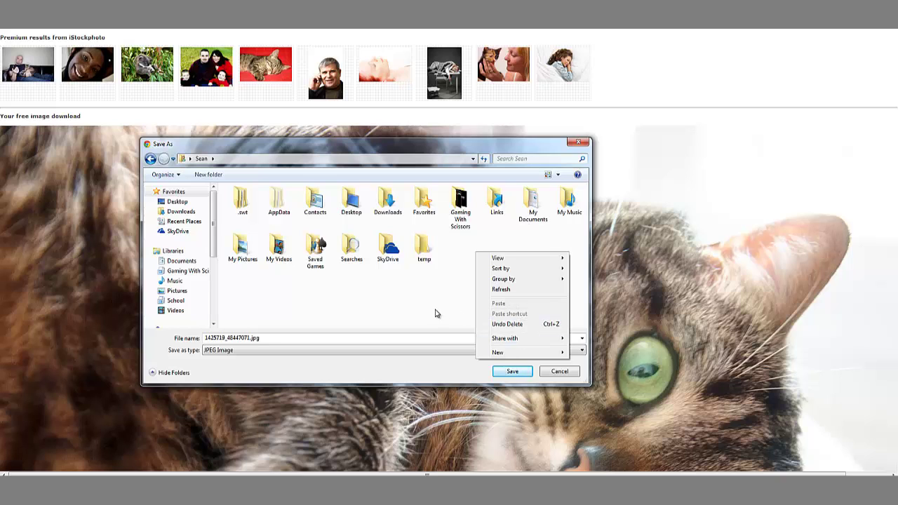
mouse_move(497, 353)
click(615, 173)
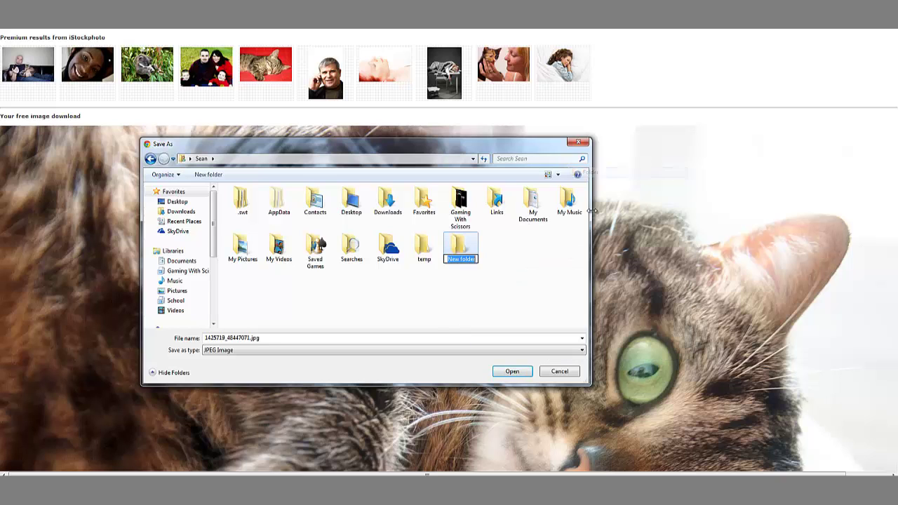
text(stock)
text(images)
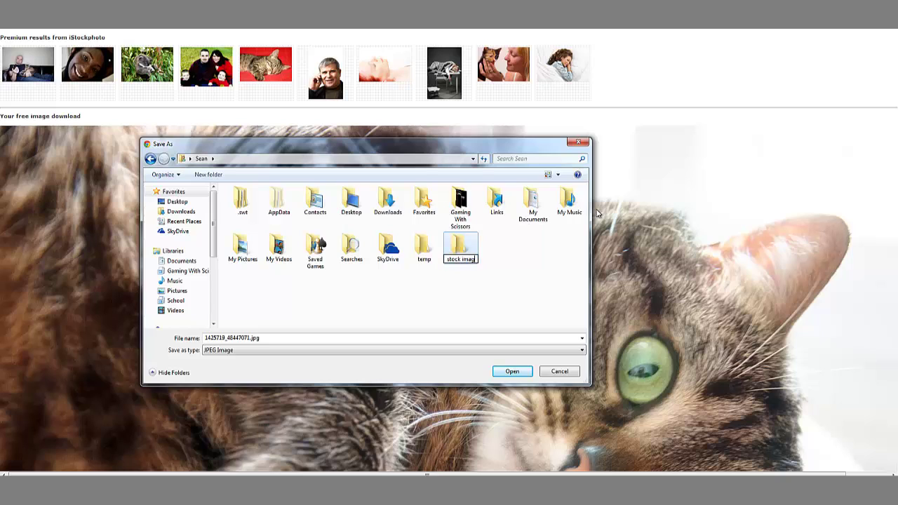
key(Return)
key(Return)
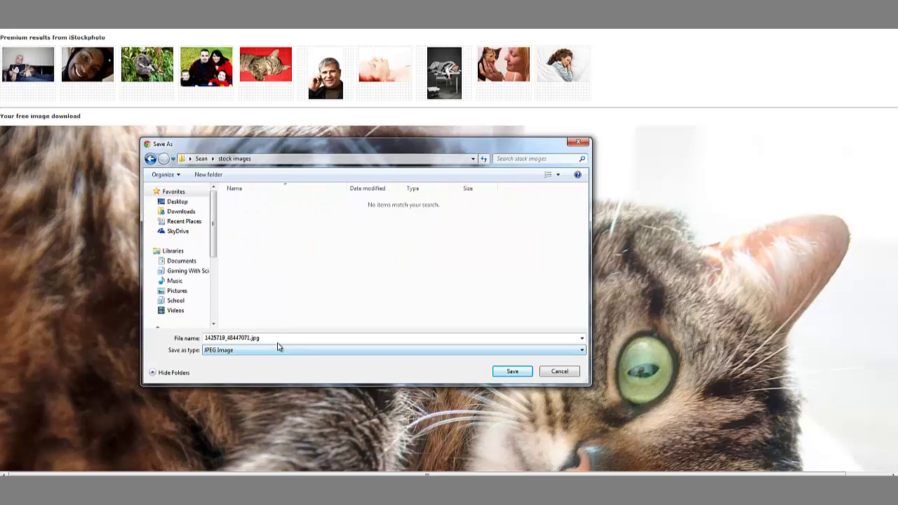
Step: Save the photo there as catsleeping.jpg
click(279, 340)
text(catsleeping)
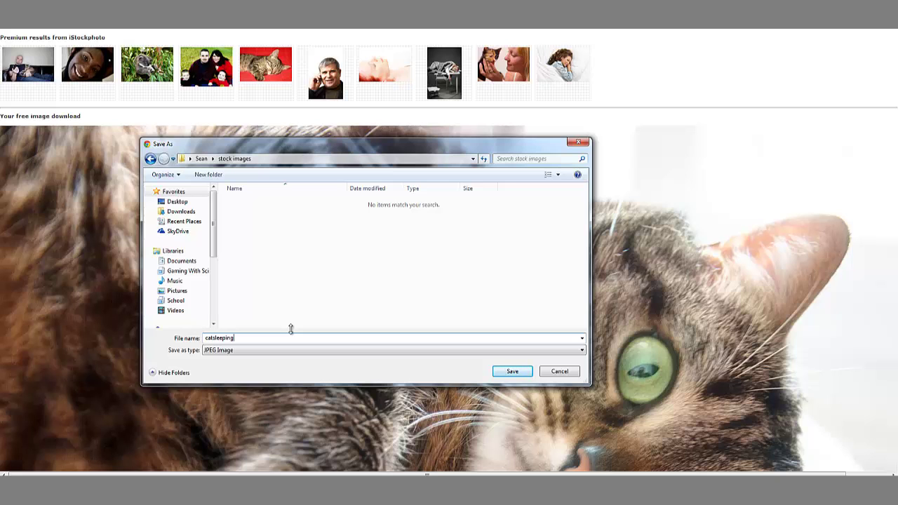
key(Return)
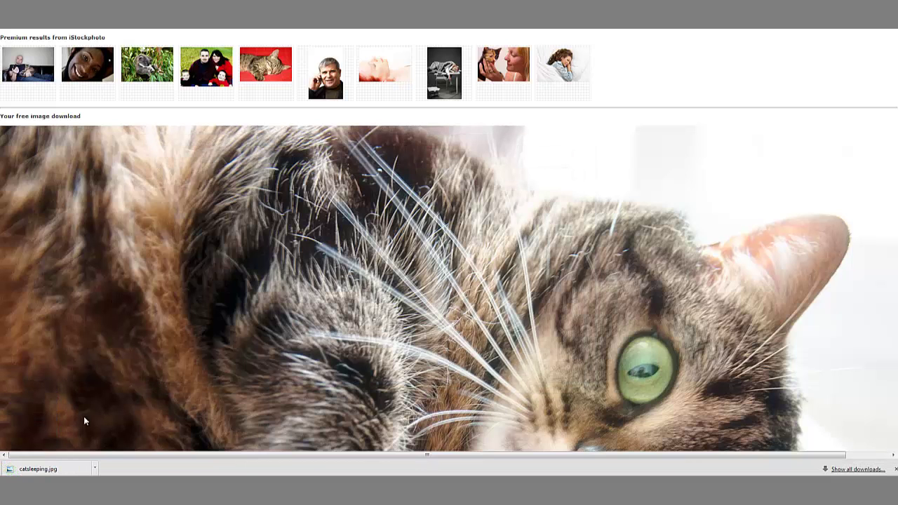
Step: Back in WordPress, place the cursor before 'dolor' and open Add Media
key(ctrl+Tab)
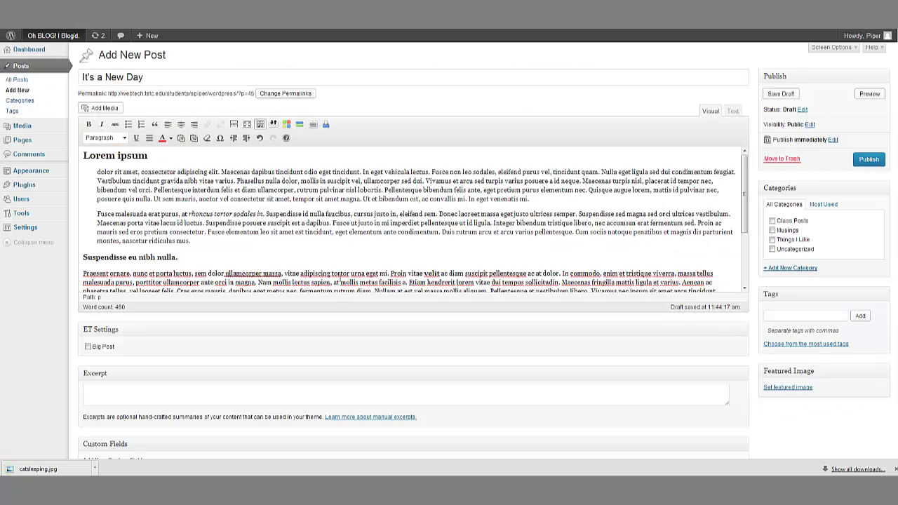
click(94, 172)
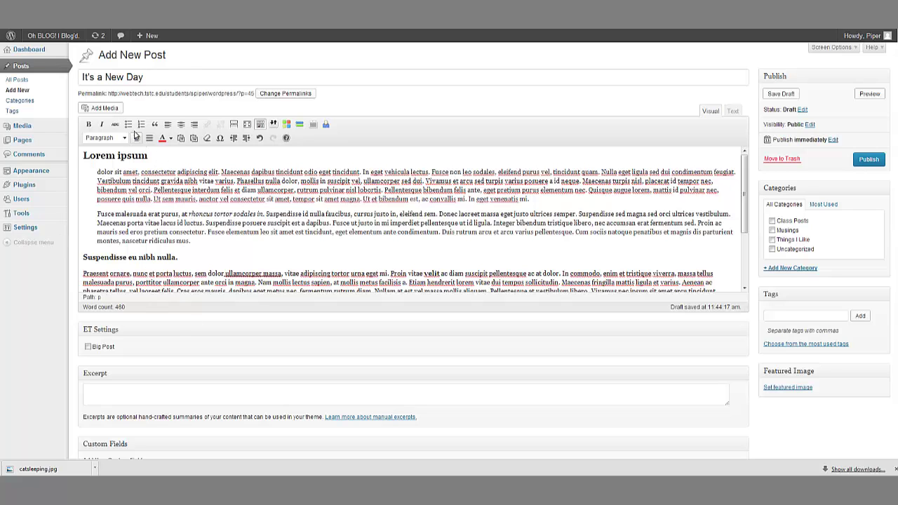
click(102, 108)
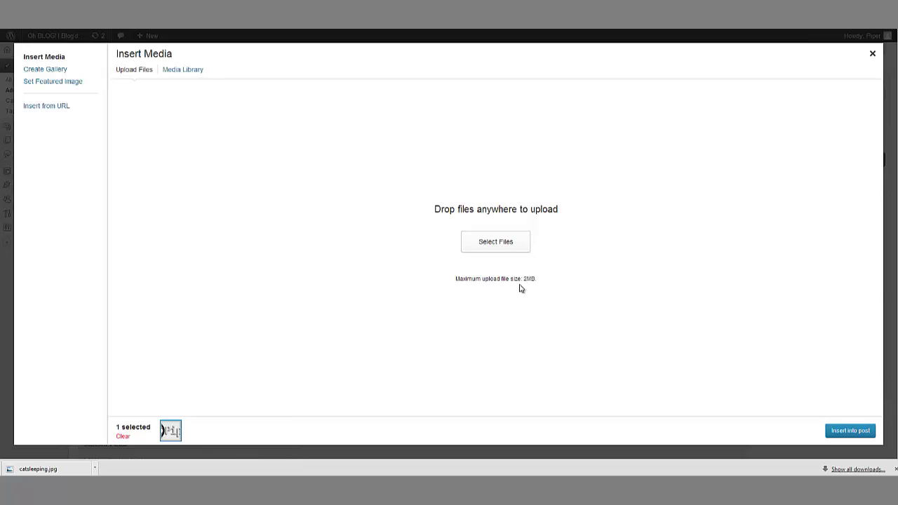
click(95, 468)
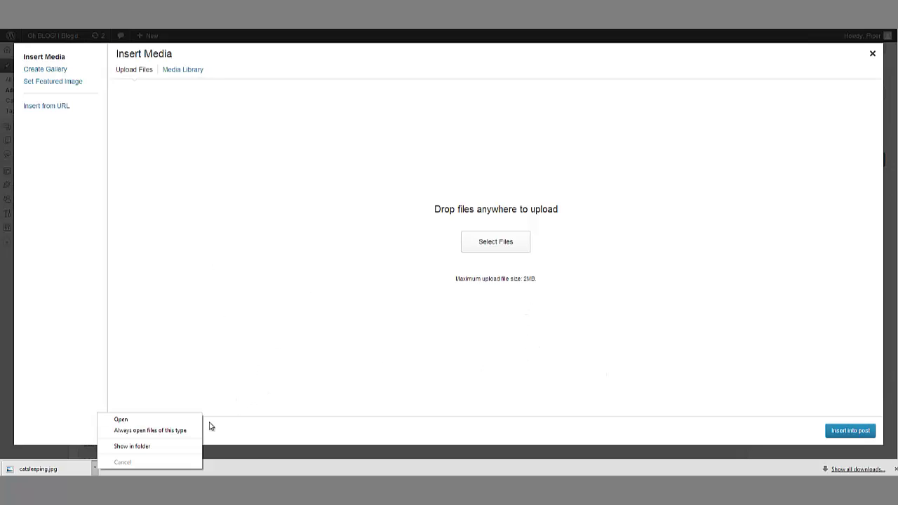
click(174, 431)
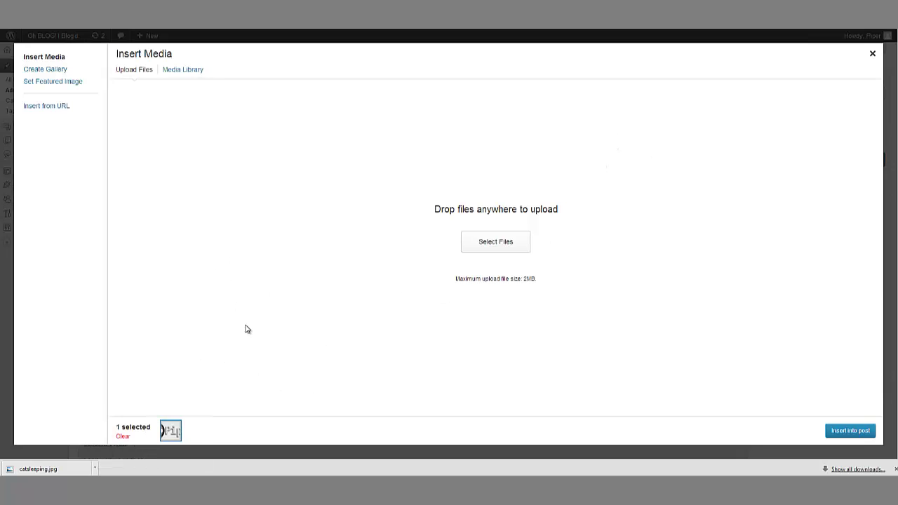
click(95, 468)
click(128, 442)
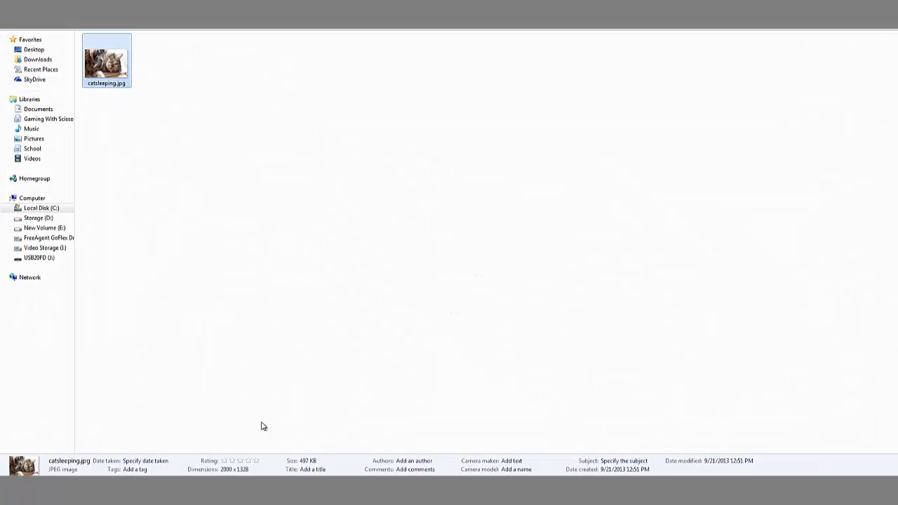
right_click(116, 61)
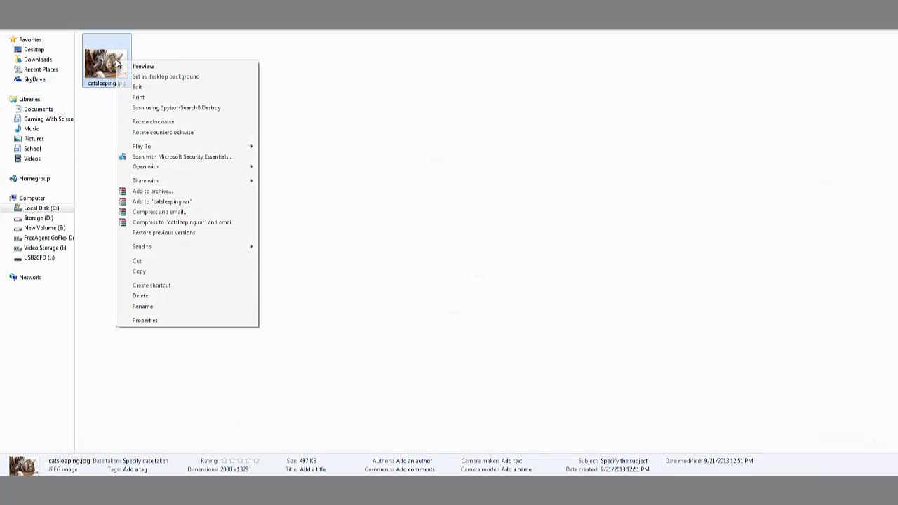
click(174, 321)
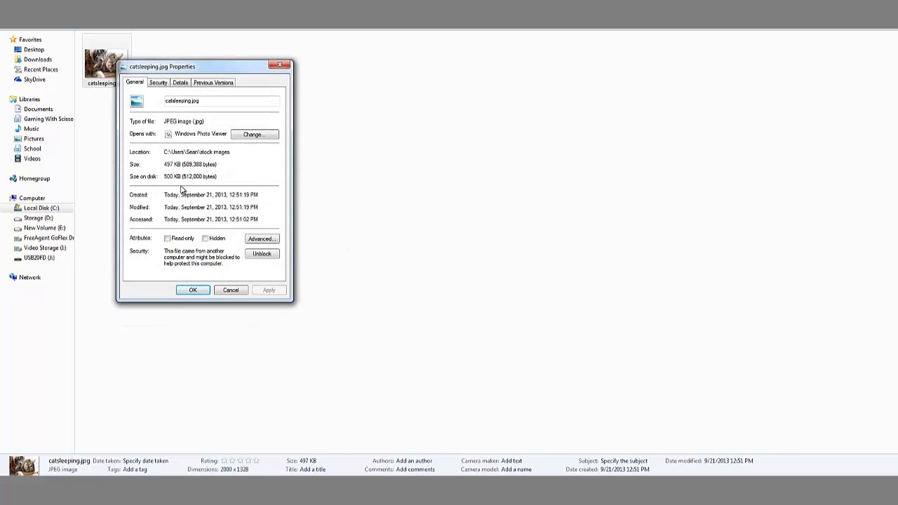
click(279, 65)
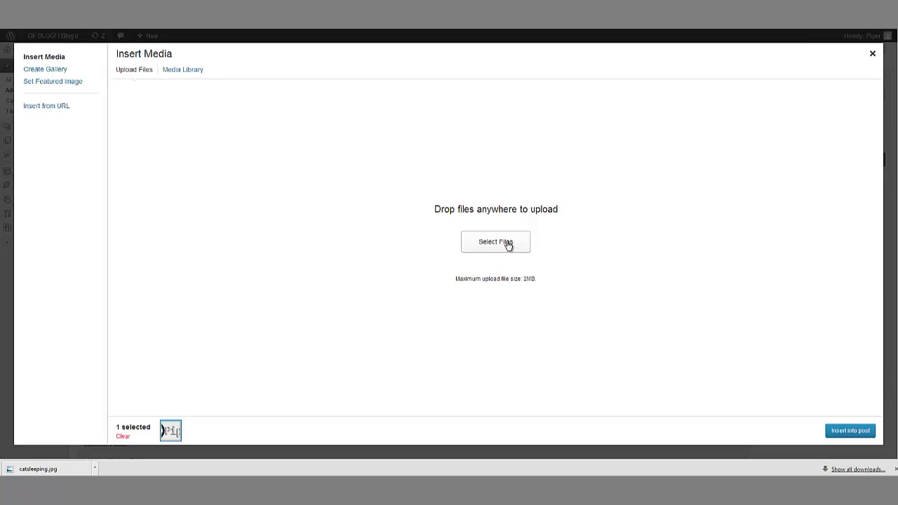
Step: Upload catsleeping.jpg from the stock images folder to the Media Library
click(509, 244)
drag(534, 145, 728, 112)
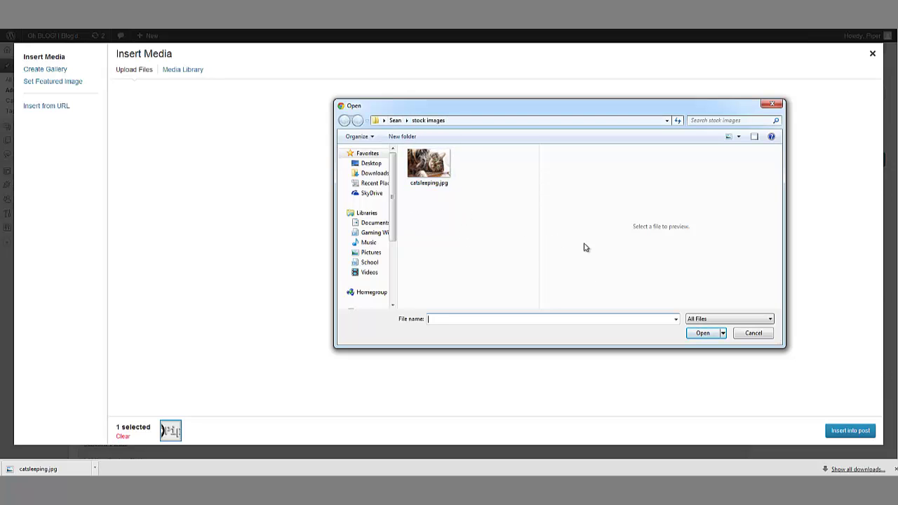
click(431, 166)
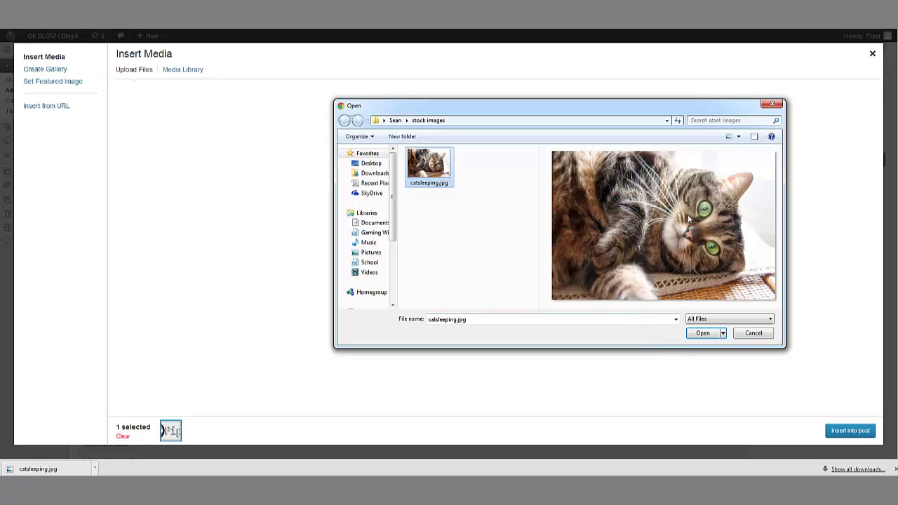
click(704, 336)
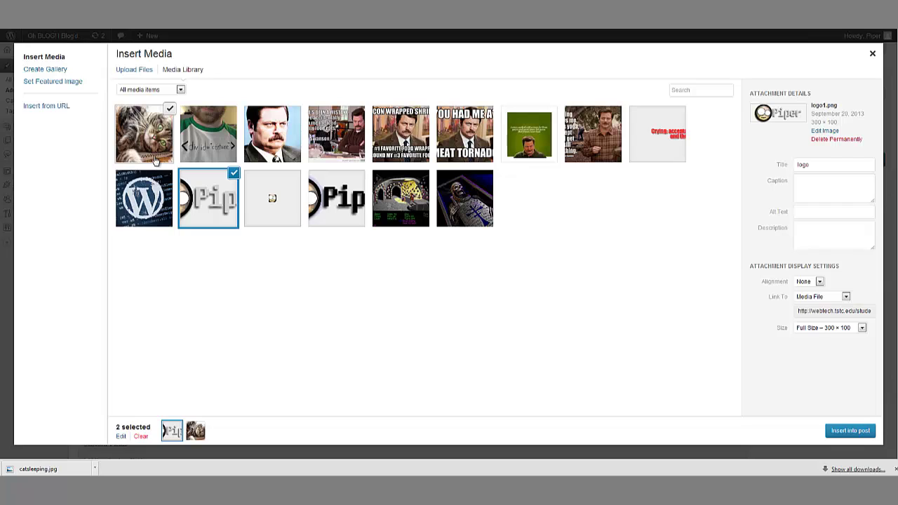
Step: Open catsleeping.jpg's attachment details and check its 2000 × 1328 dimensions
click(153, 145)
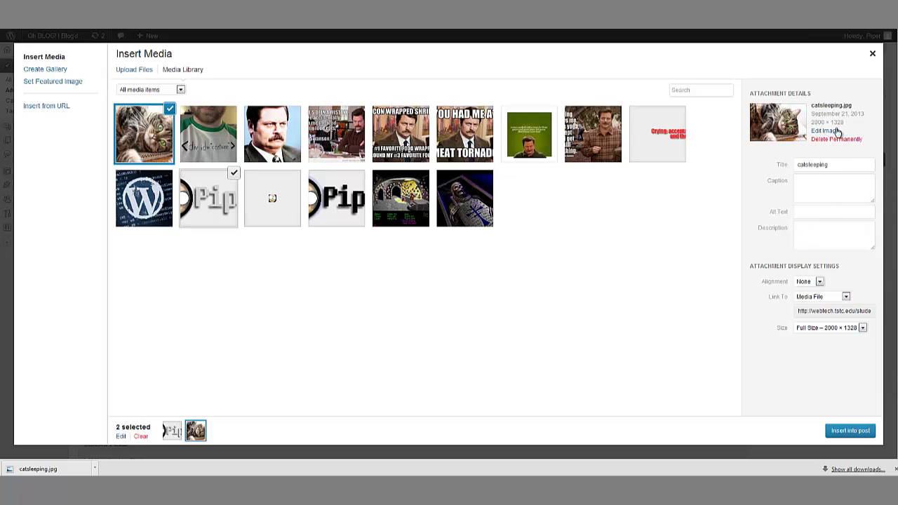
drag(813, 120, 866, 134)
click(860, 131)
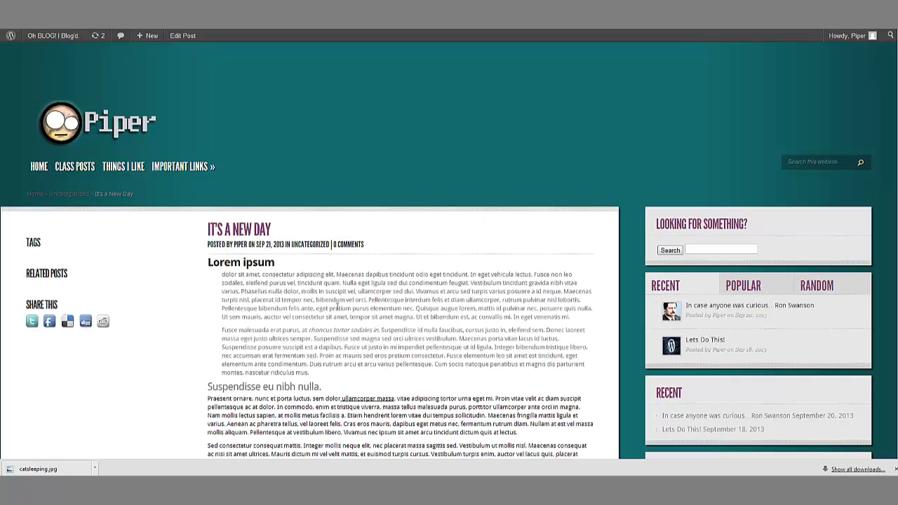
scroll(334, 356, down, 3)
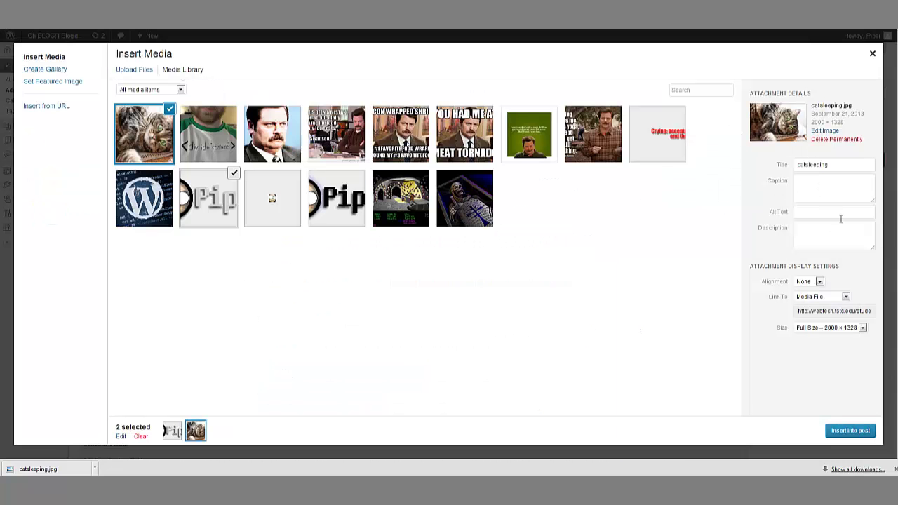
Step: Set the image to Thumbnail 150 × 150, Left alignment and Link To None
click(833, 329)
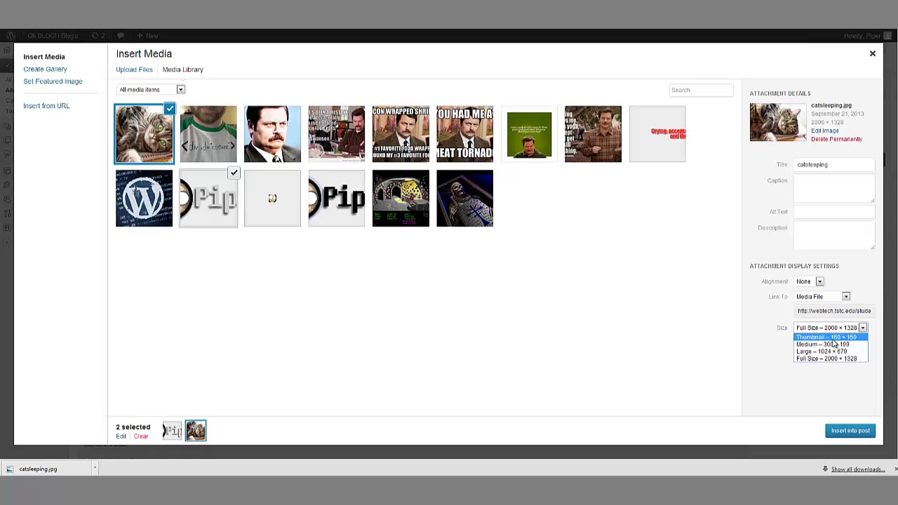
click(833, 339)
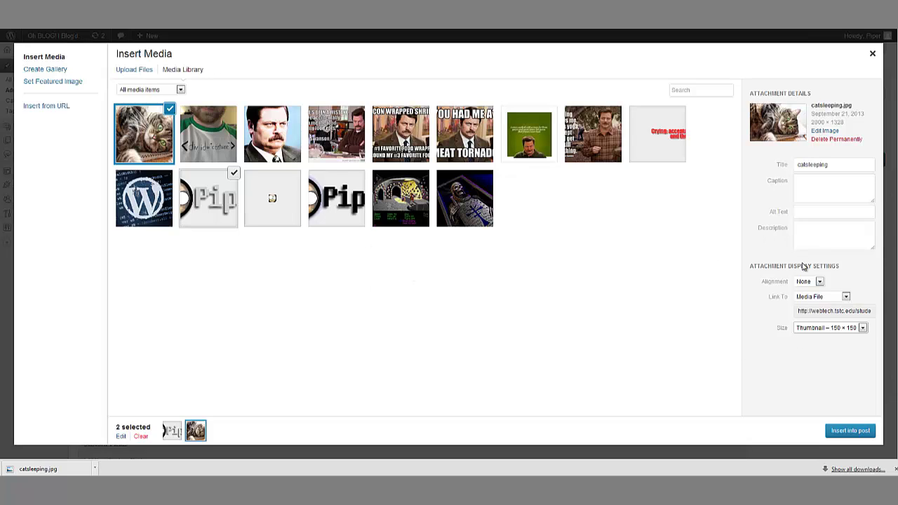
click(813, 284)
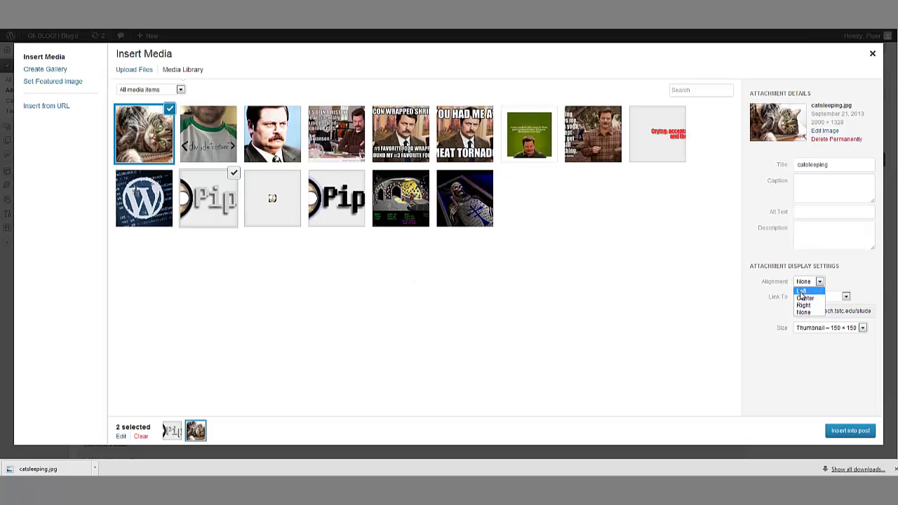
click(807, 292)
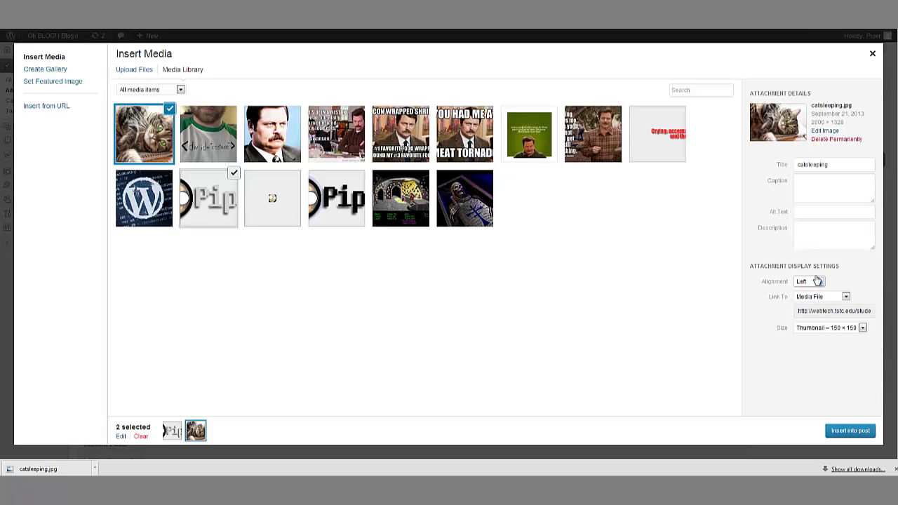
click(815, 283)
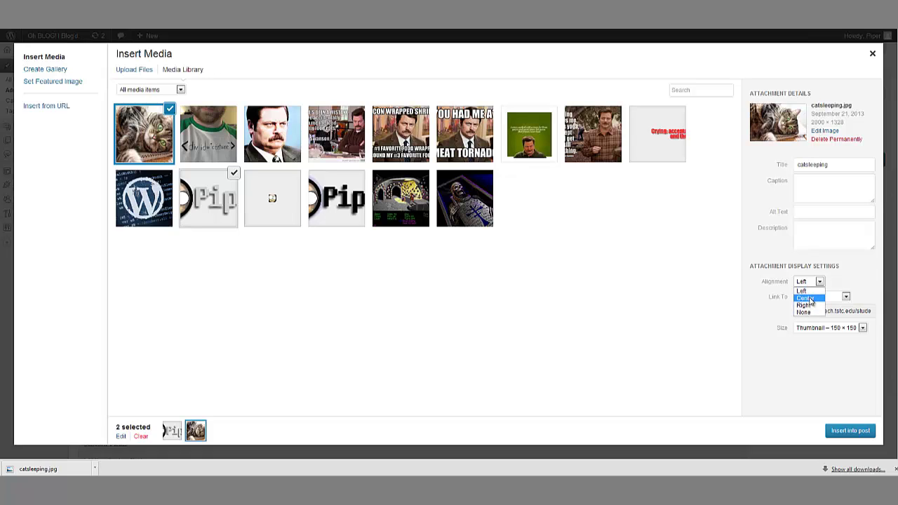
click(806, 292)
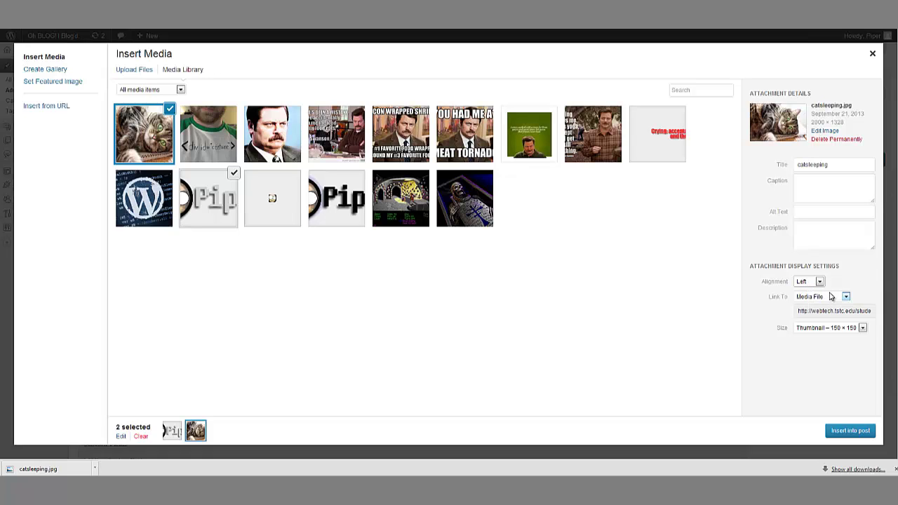
click(846, 297)
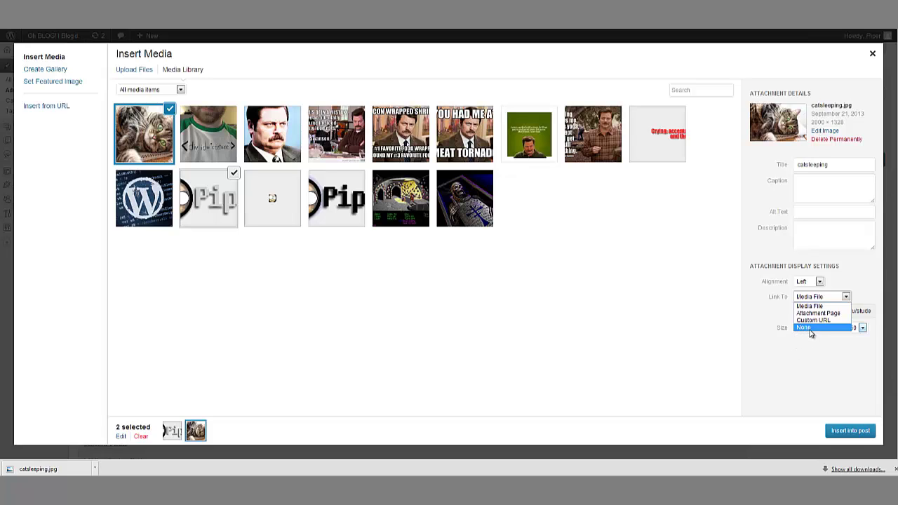
click(815, 328)
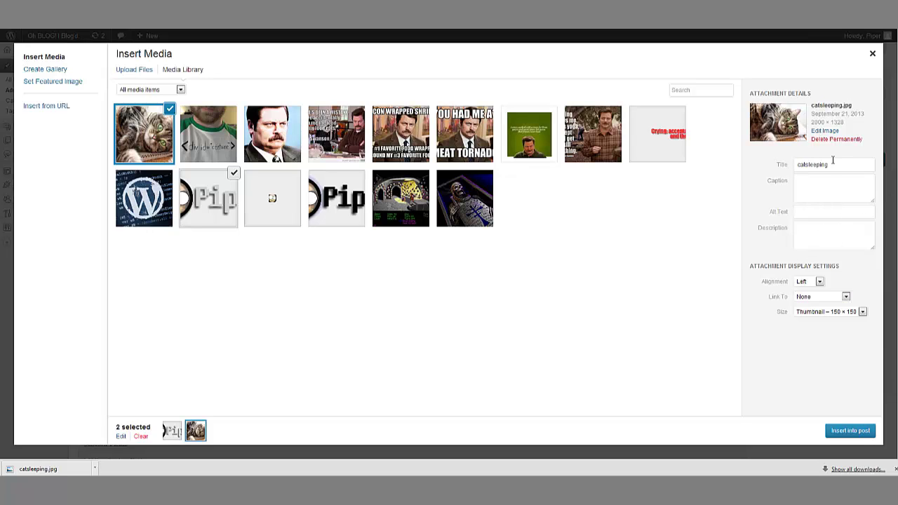
Step: Retitle the image 'Cat' and enter the alt text cat-laying-down
click(813, 234)
drag(842, 161, 743, 184)
key(BackSpace)
click(820, 188)
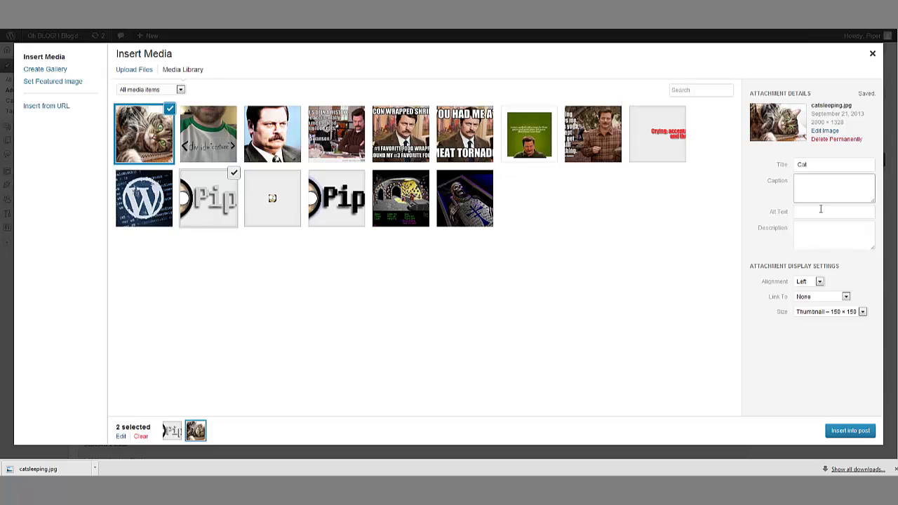
click(820, 211)
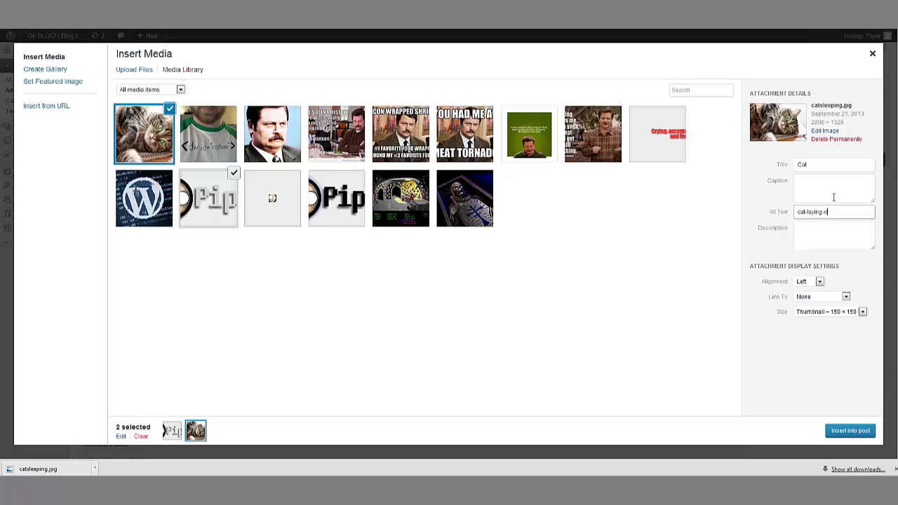
Step: Add the description 'This cat is laying down' and insert the image into the post
click(836, 233)
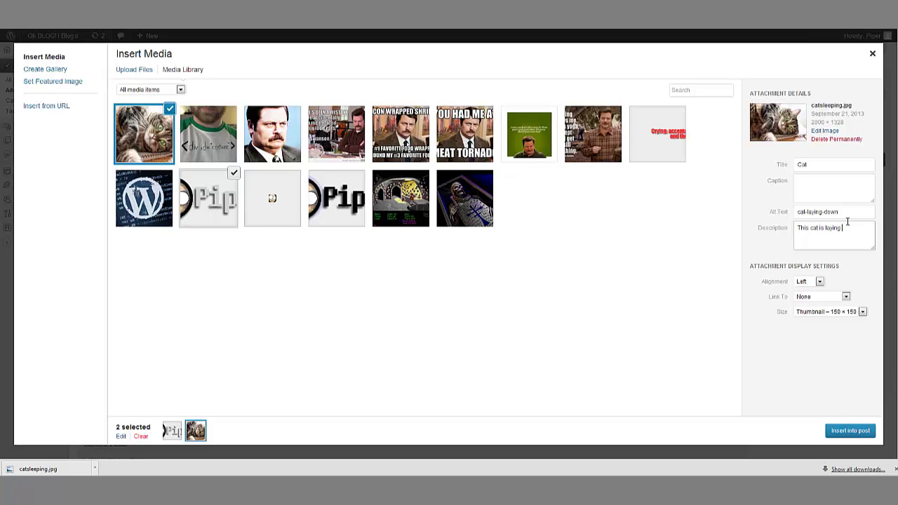
click(834, 186)
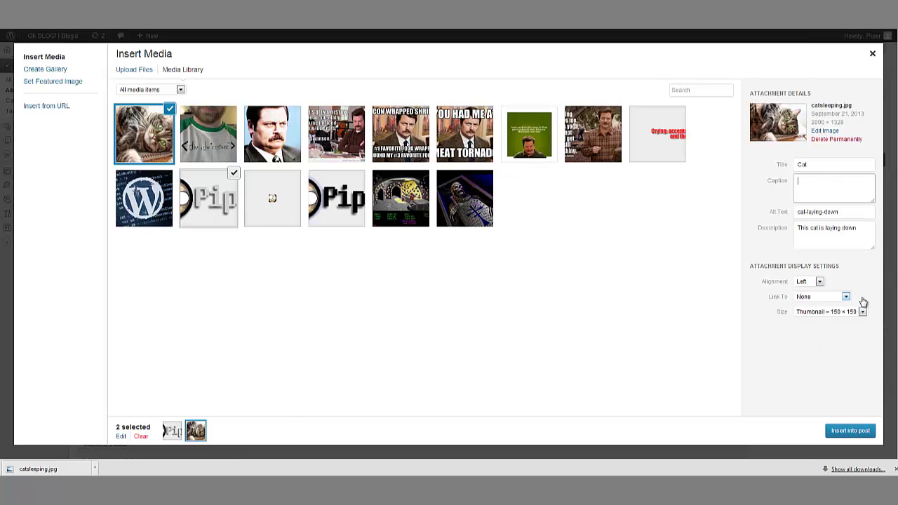
click(842, 430)
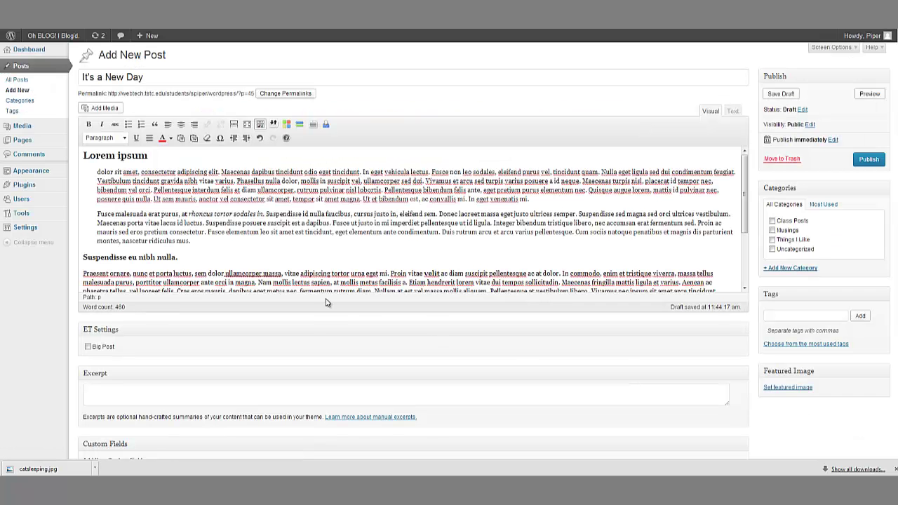
Step: Delete the inserted Piper logo image and preview the post with the cat thumbnail
click(238, 204)
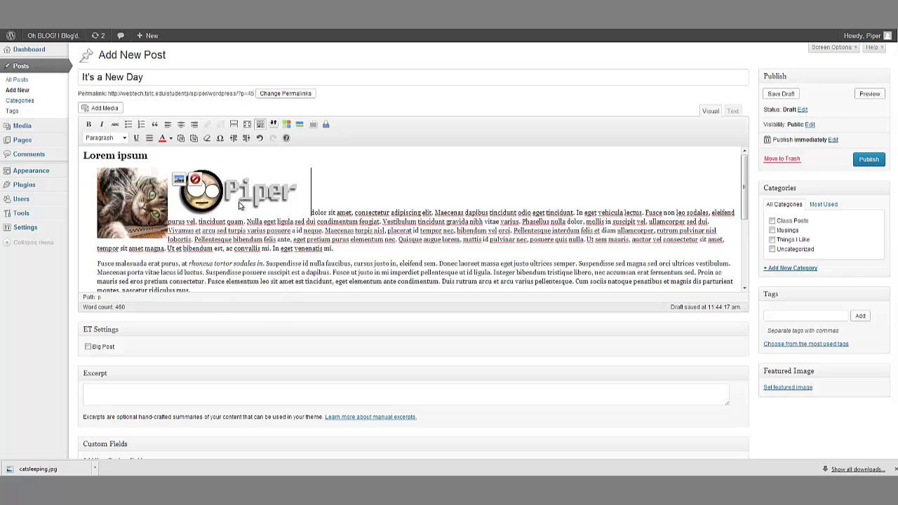
click(195, 180)
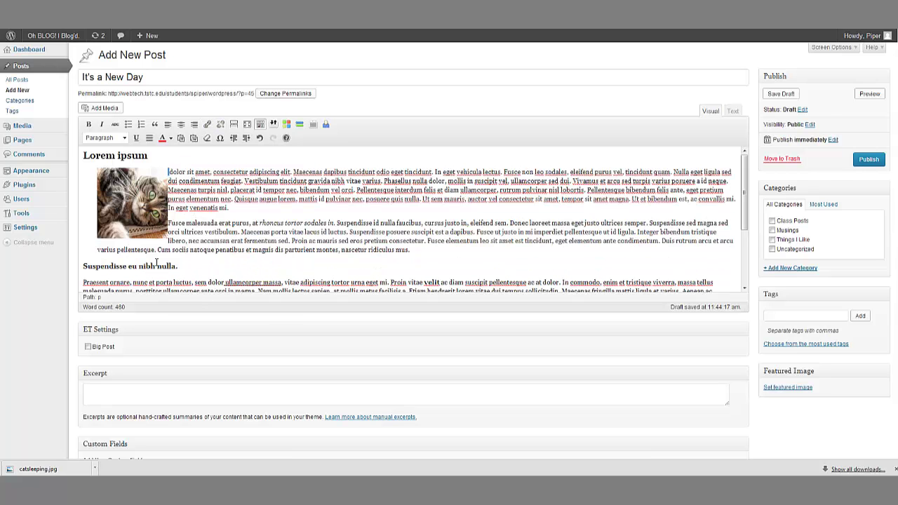
click(869, 94)
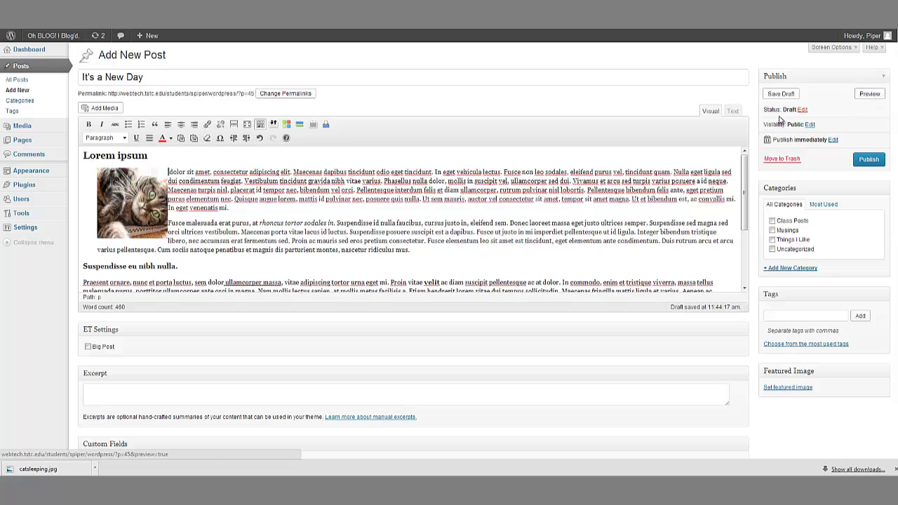
scroll(377, 221, down, 3)
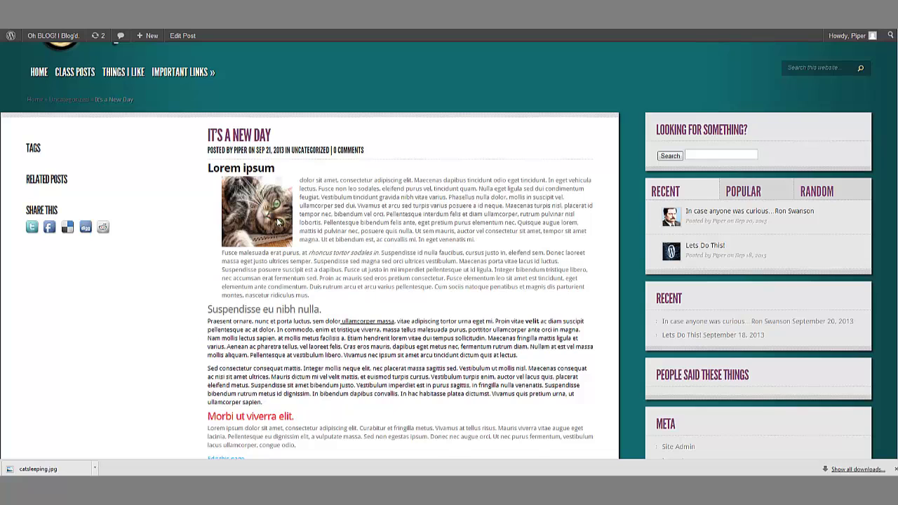
key(ctrl+shift+Tab)
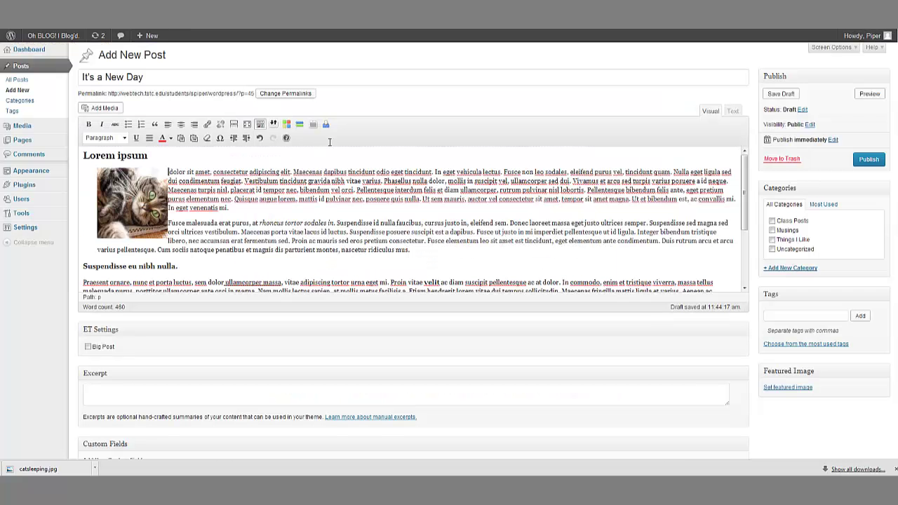
Step: Open the cat thumbnail's Edit Image settings and move to the link address field
click(131, 203)
click(105, 187)
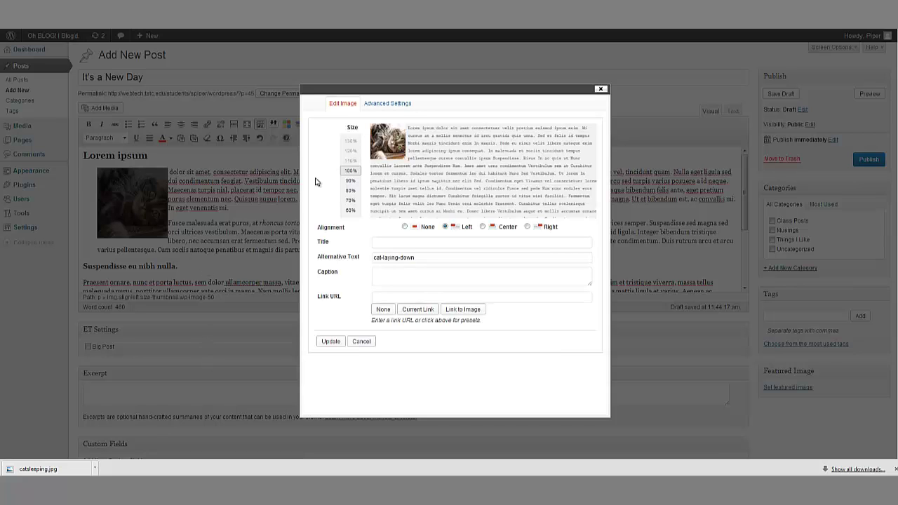
click(601, 88)
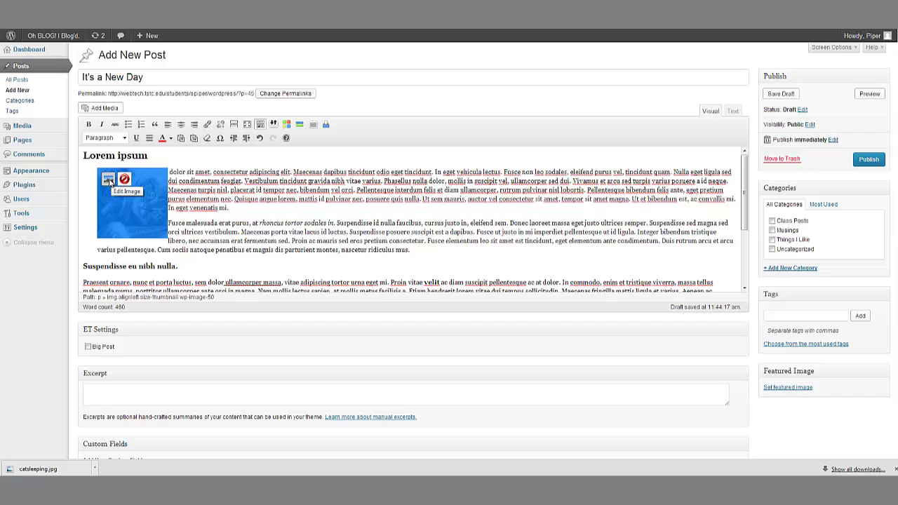
click(109, 180)
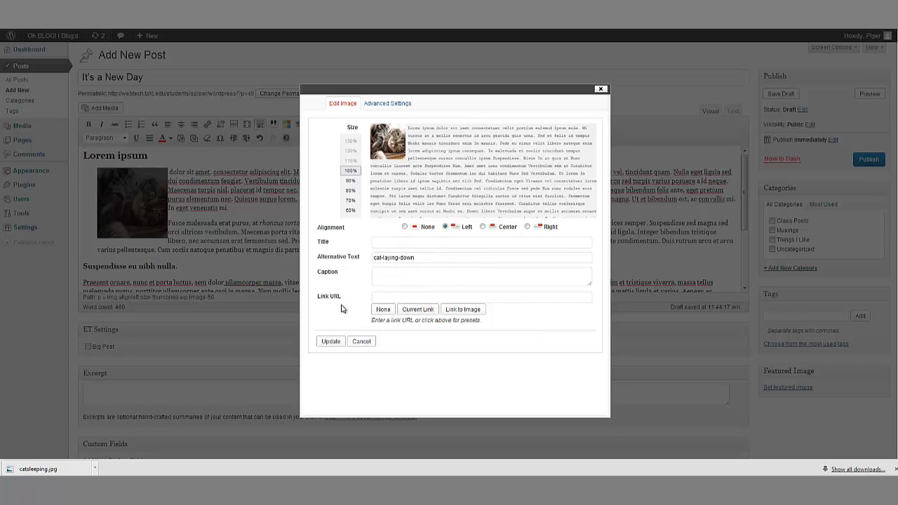
click(386, 296)
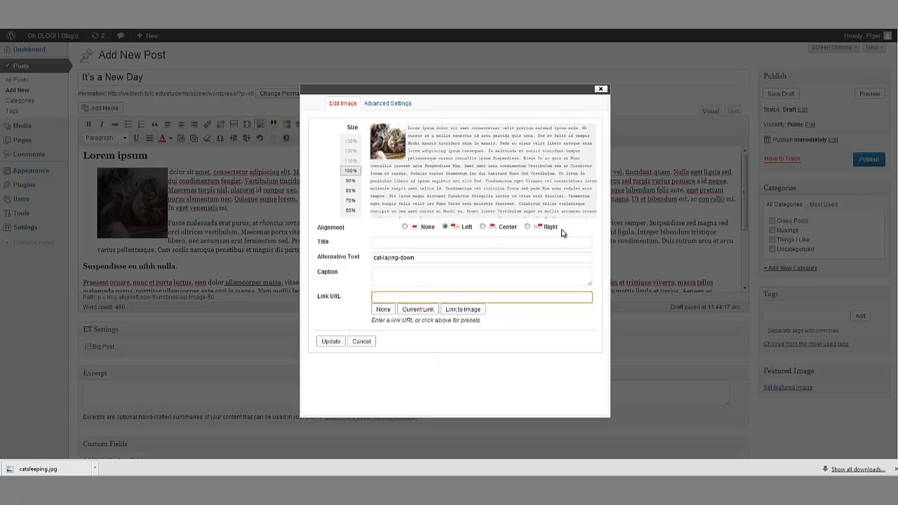
click(393, 107)
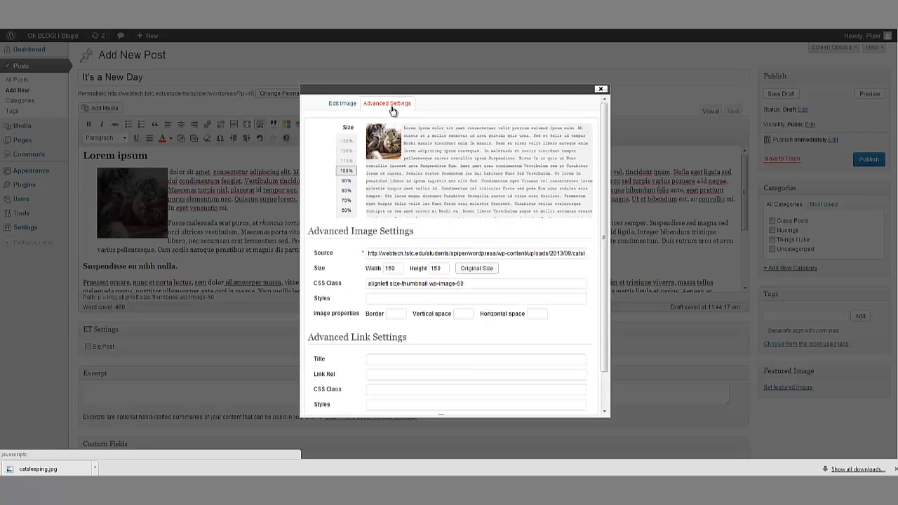
scroll(438, 216, down, 1)
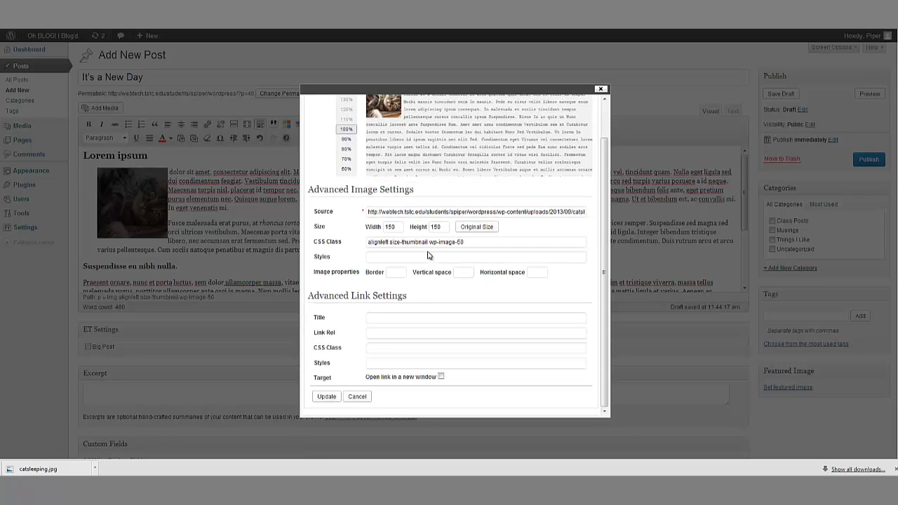
drag(368, 213, 625, 221)
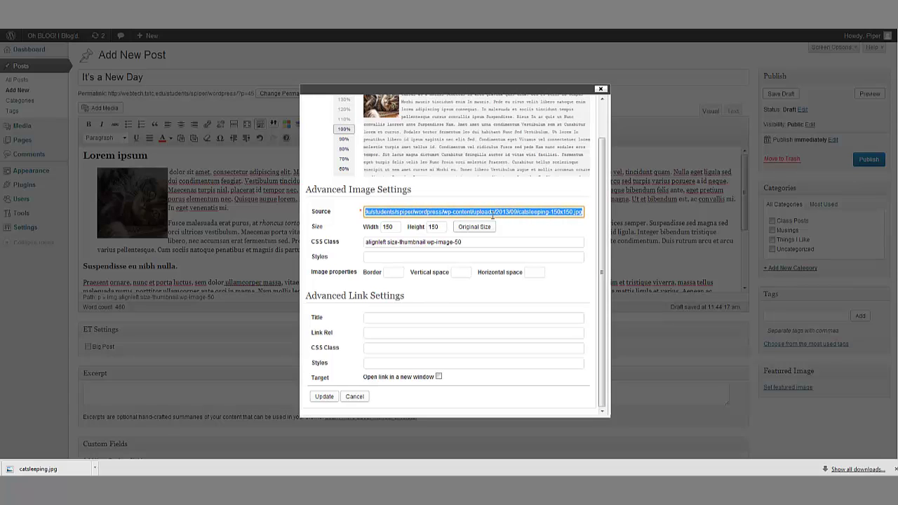
click(519, 211)
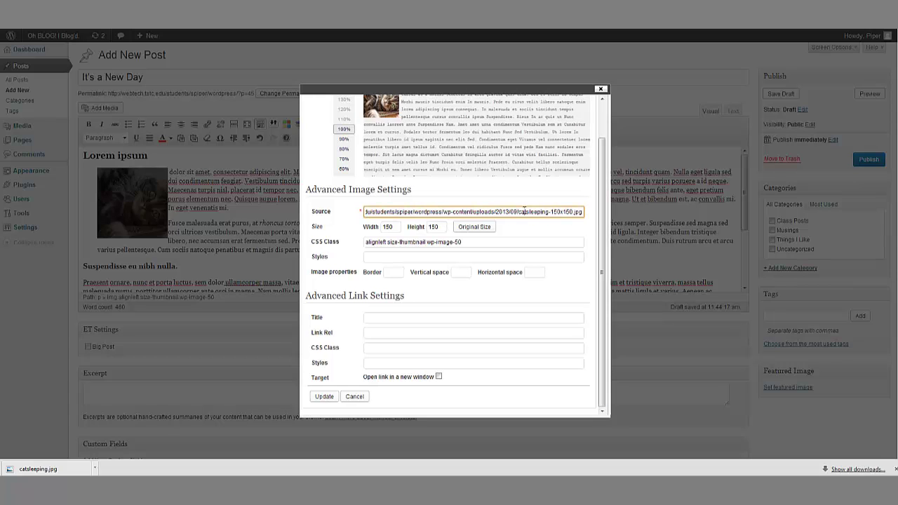
drag(581, 211, 324, 209)
click(442, 212)
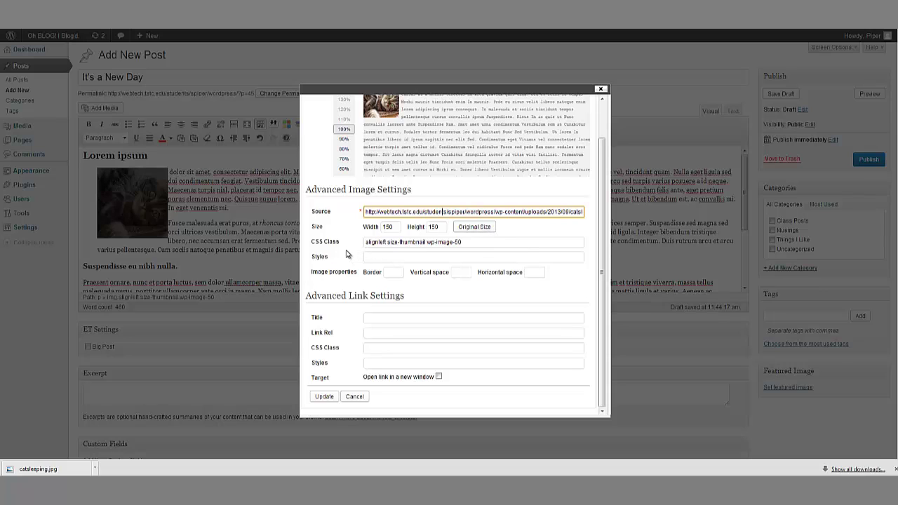
drag(480, 243, 358, 243)
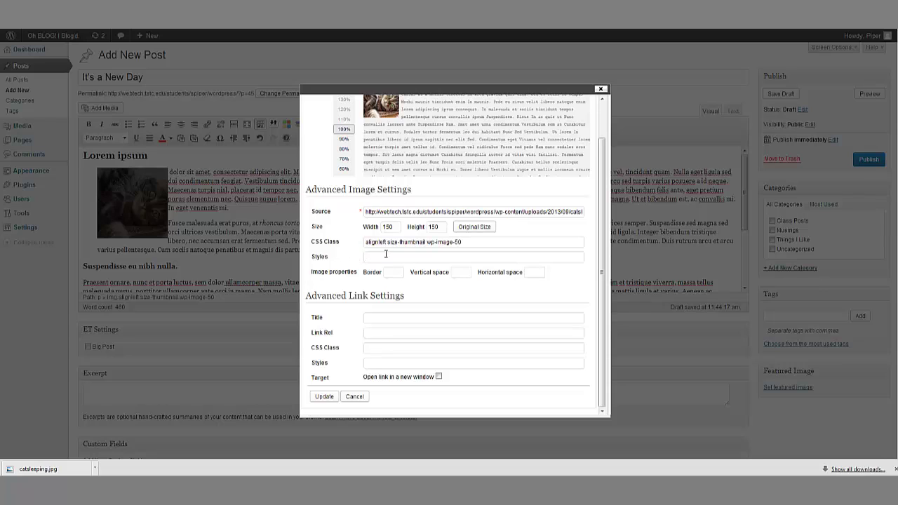
click(385, 254)
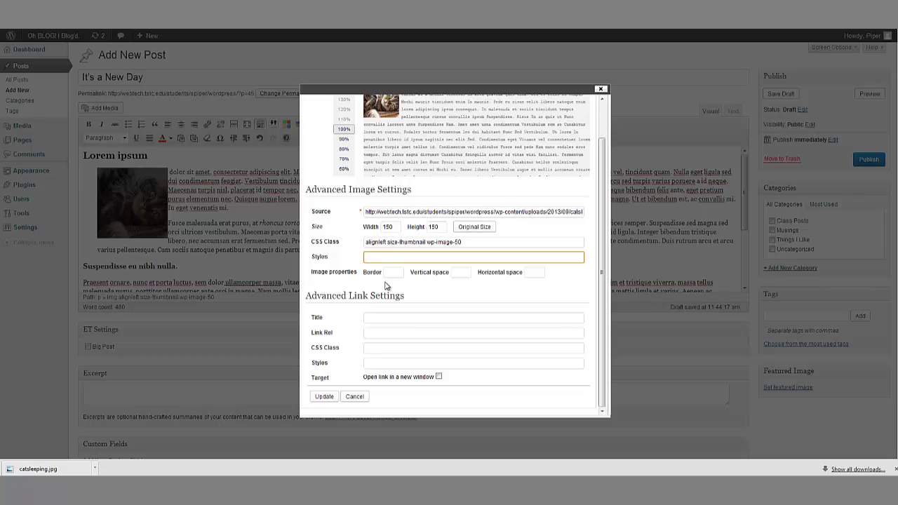
scroll(608, 340, up, 1)
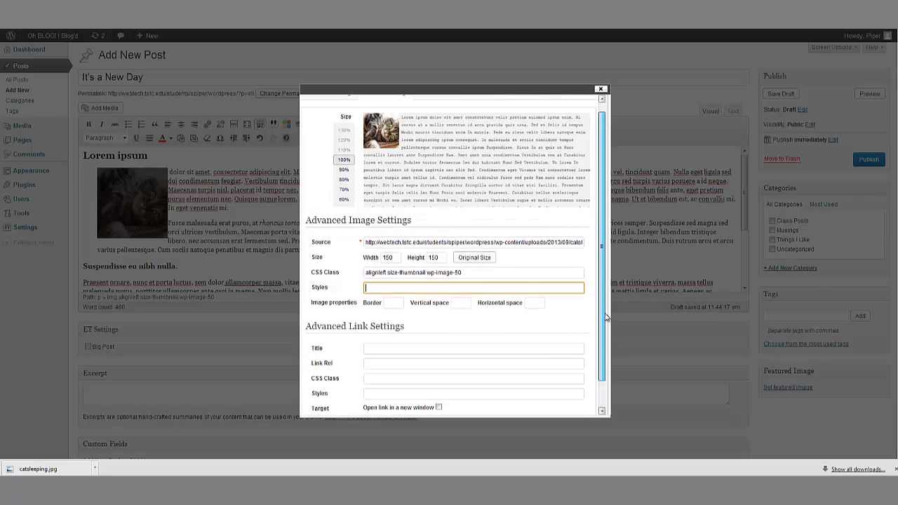
scroll(607, 339, down, 1)
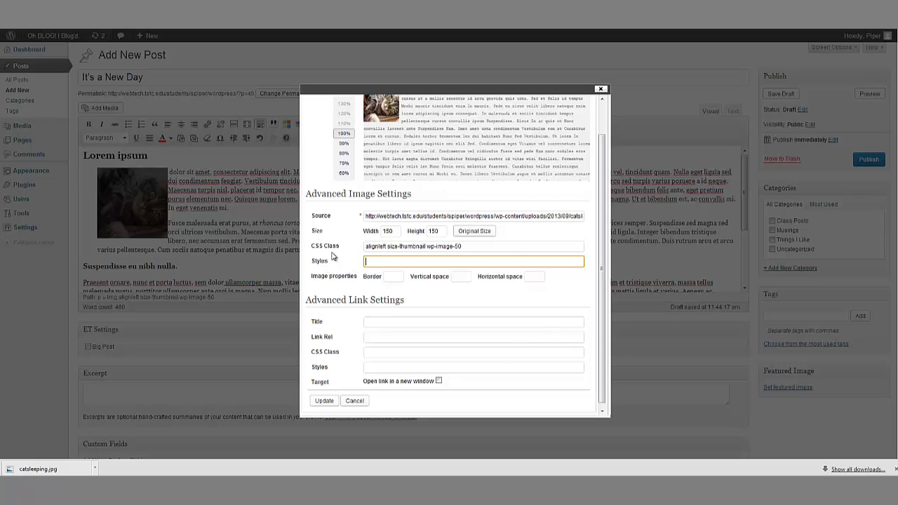
Step: Set the cat image's border, vertical space and horizontal space to 2 px
click(392, 277)
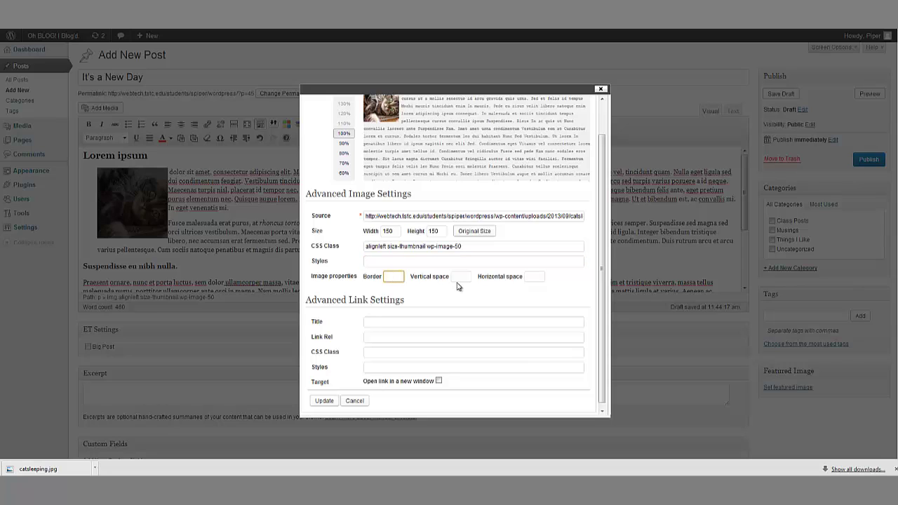
text(2)
click(452, 294)
click(467, 278)
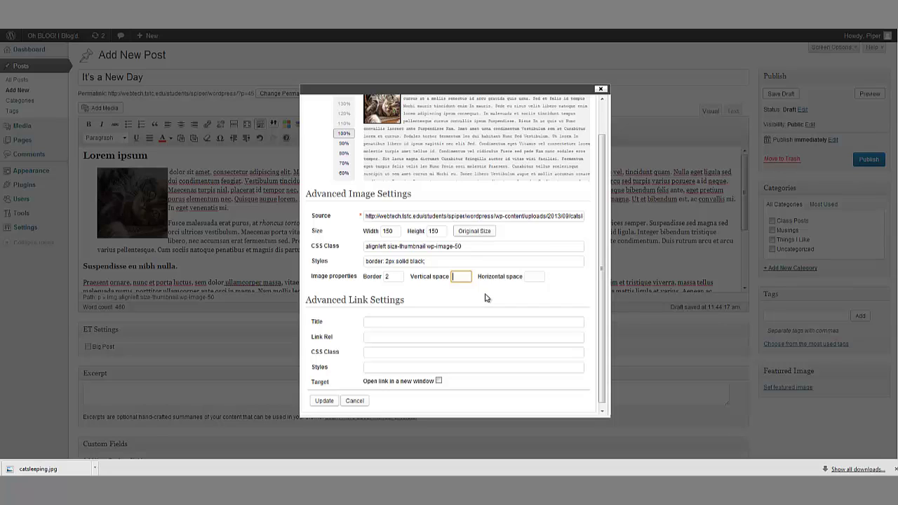
click(538, 276)
text(2)
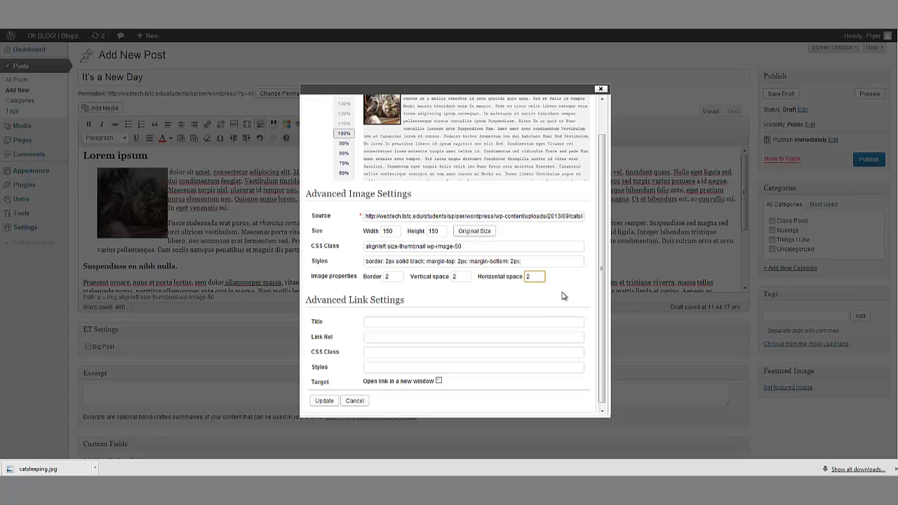
click(565, 296)
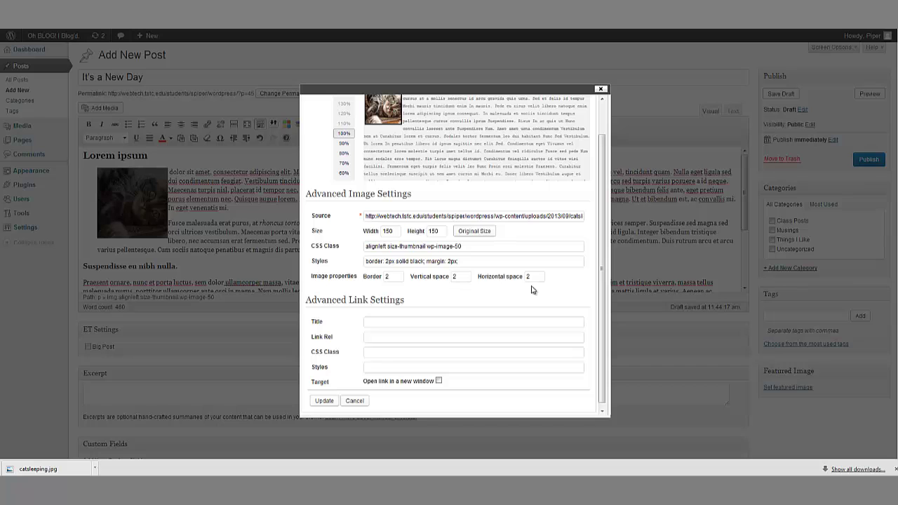
scroll(400, 344, down, 5)
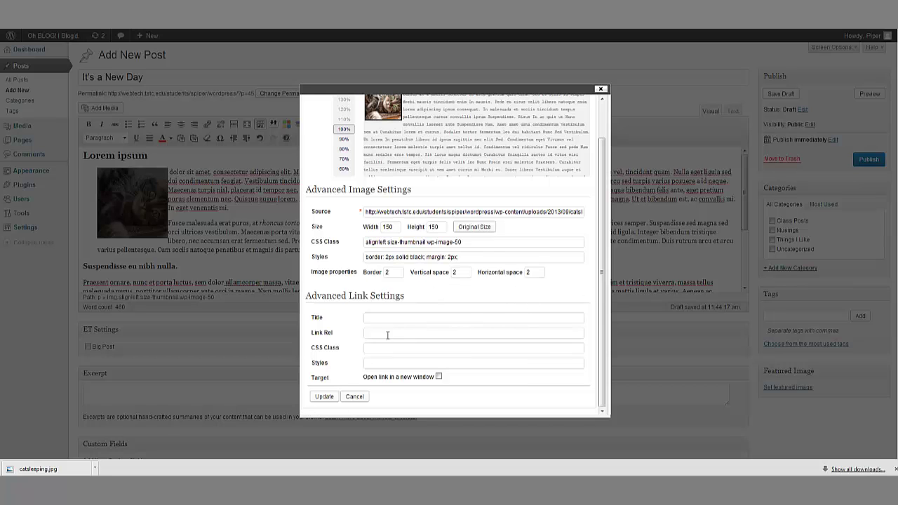
scroll(462, 220, down, 2)
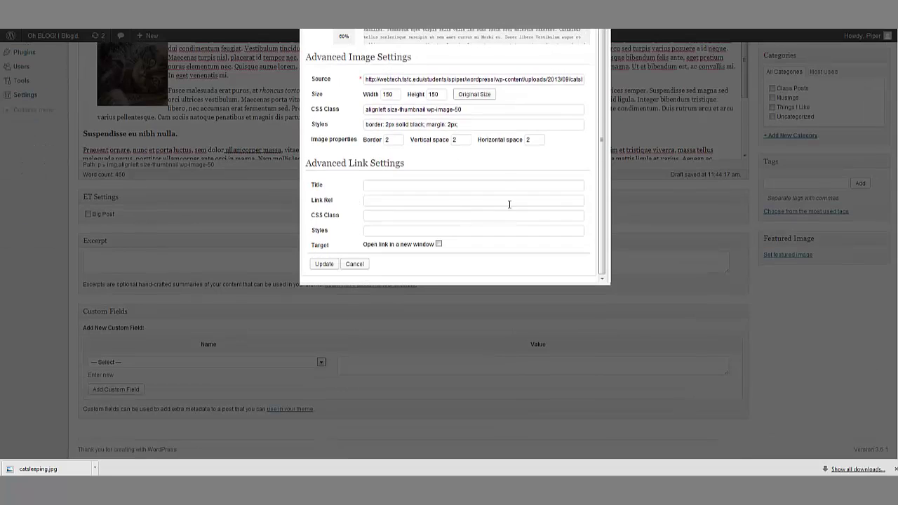
Step: Make the image link open in a new window and apply the image settings
click(379, 188)
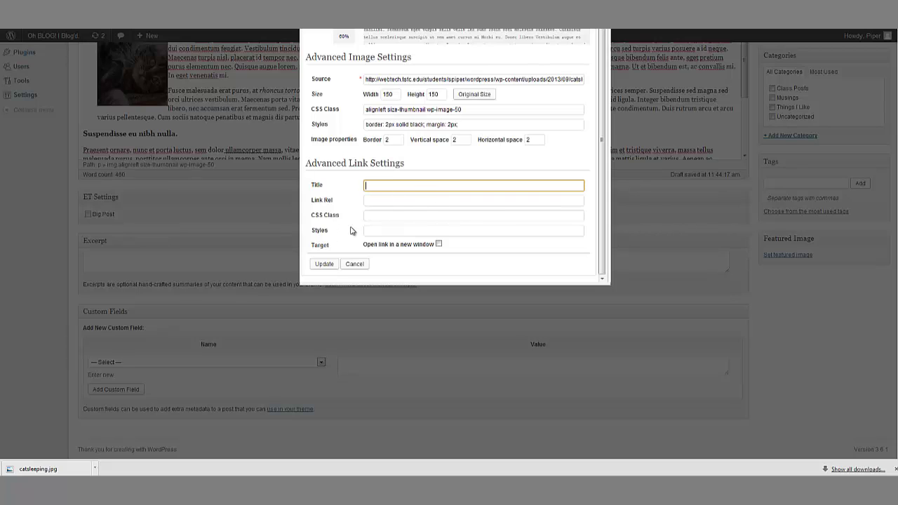
click(438, 244)
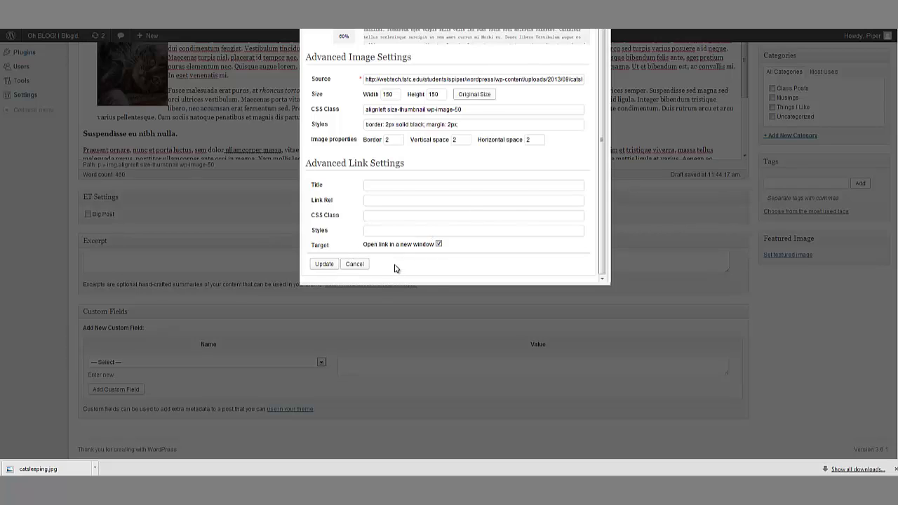
scroll(445, 252, up, 3)
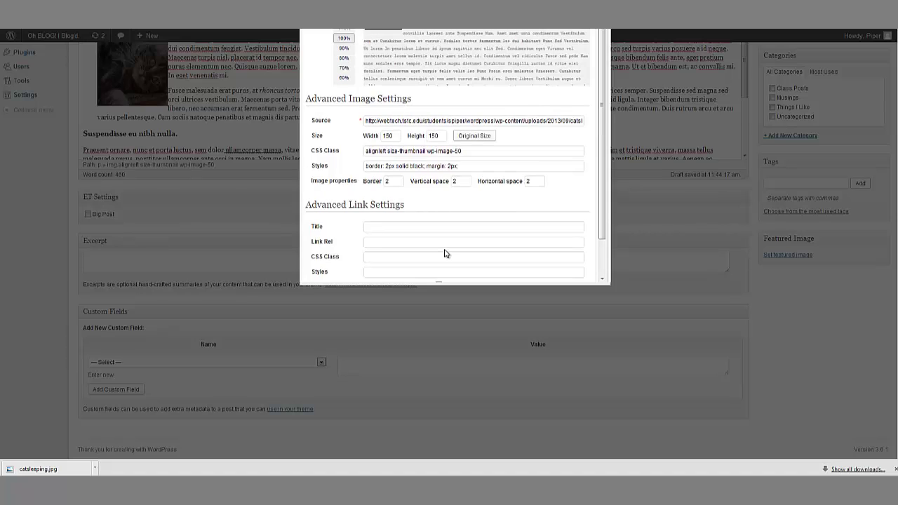
scroll(456, 245, down, 3)
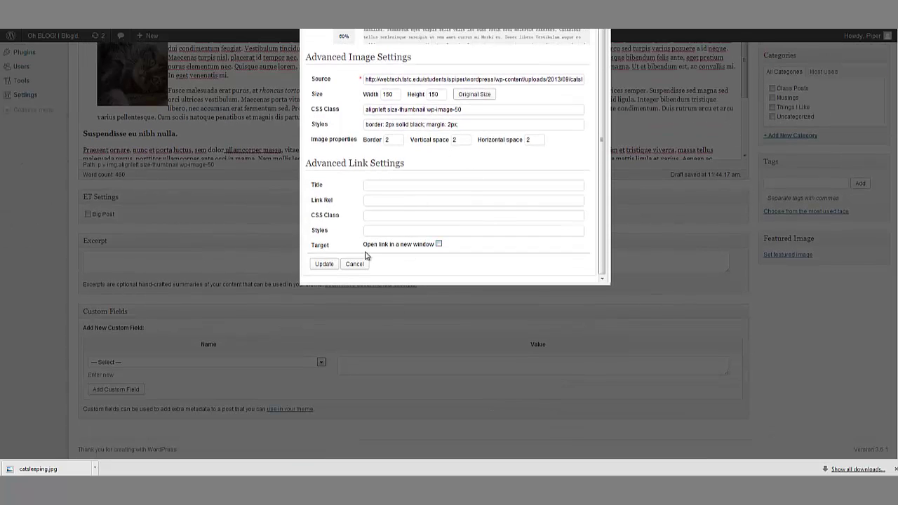
click(327, 264)
scroll(322, 211, up, 2)
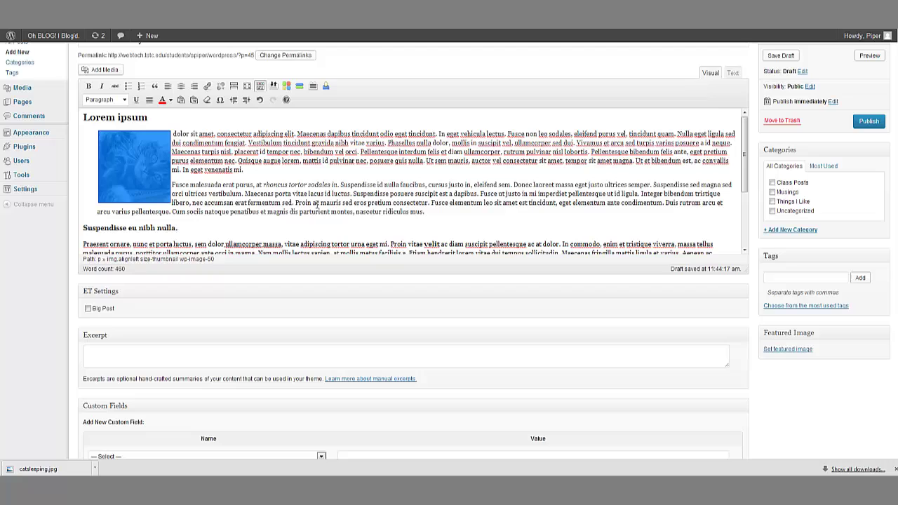
Step: Preview the bordered image, then reopen the cat thumbnail's Edit Image settings
click(235, 185)
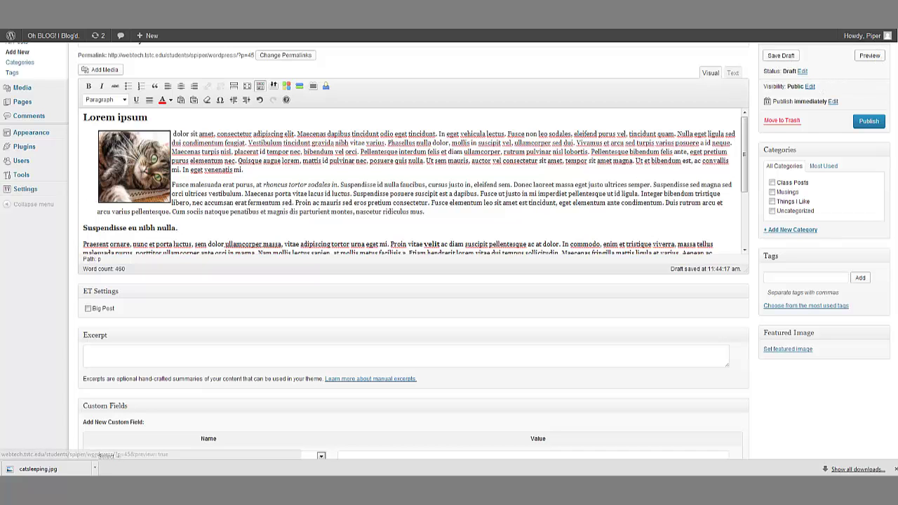
click(869, 56)
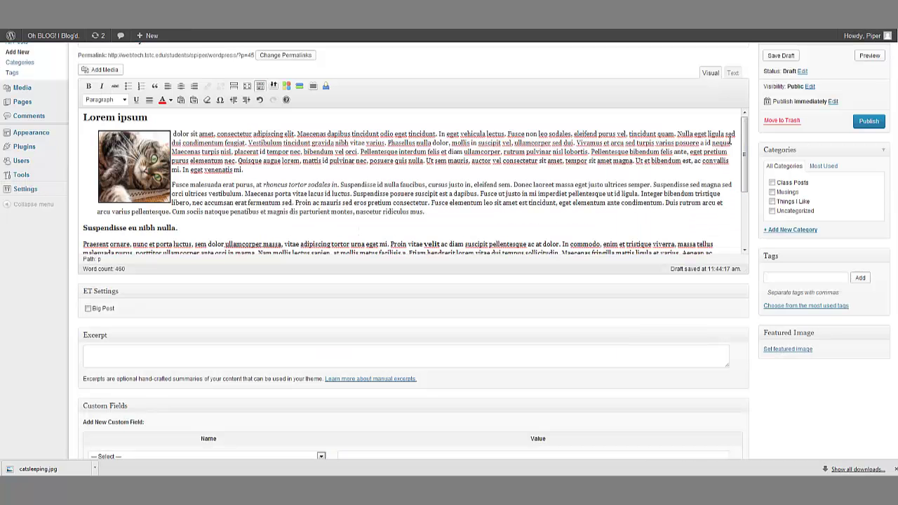
click(113, 157)
click(108, 143)
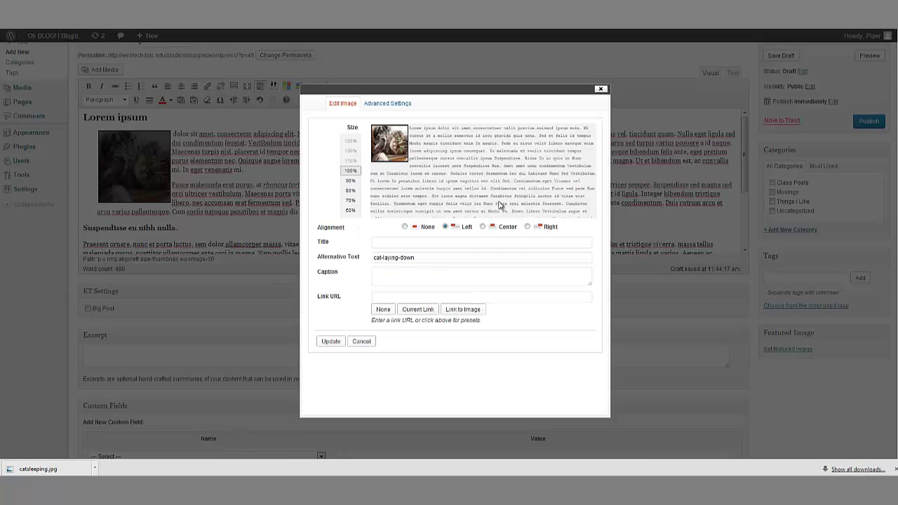
Step: Change the cat thumbnail's horizontal space to 7 px in Advanced Settings and update
click(399, 106)
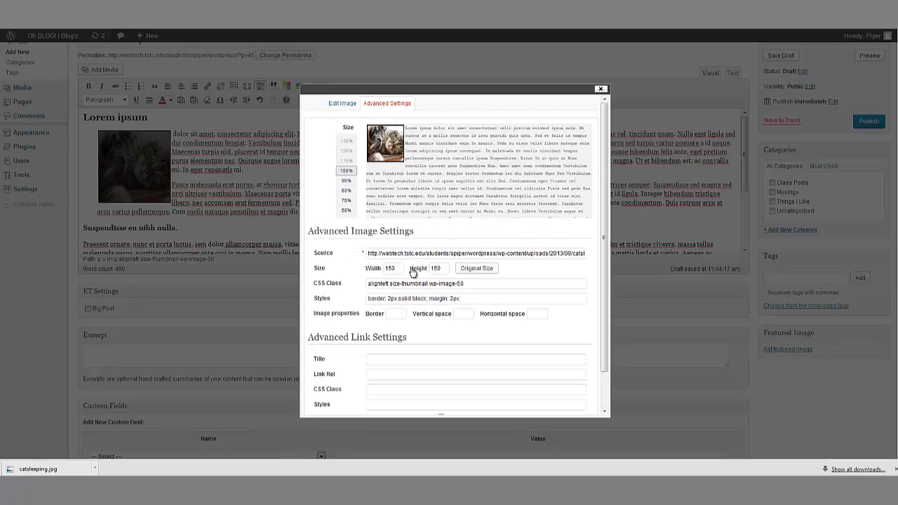
click(531, 315)
text(7)
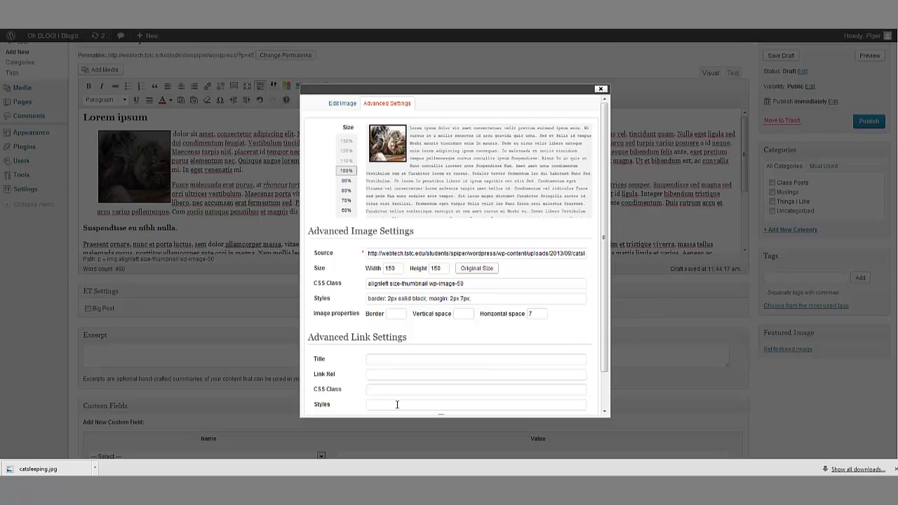
scroll(379, 393, down, 3)
click(325, 349)
Step: Scroll through the previewed post to inspect the bordered cat thumbnail
scroll(758, 146, up, 2)
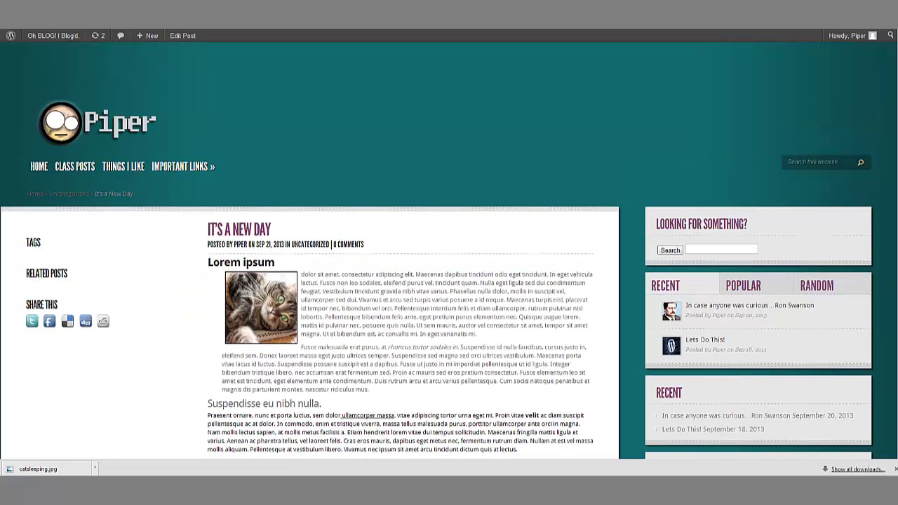
scroll(372, 343, down, 1)
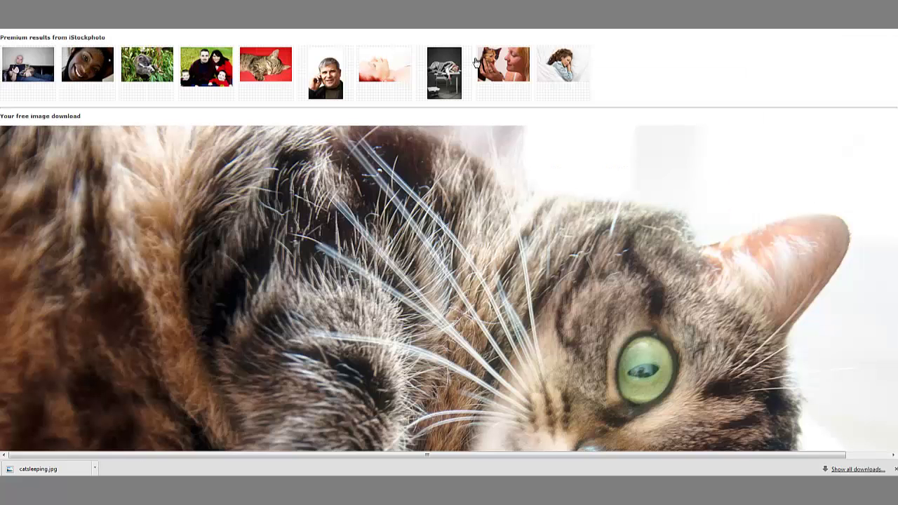
Step: Look at the red-background kitten photo, then return to the cat search results
scroll(691, 166, down, 1)
scroll(692, 166, up, 1)
click(261, 73)
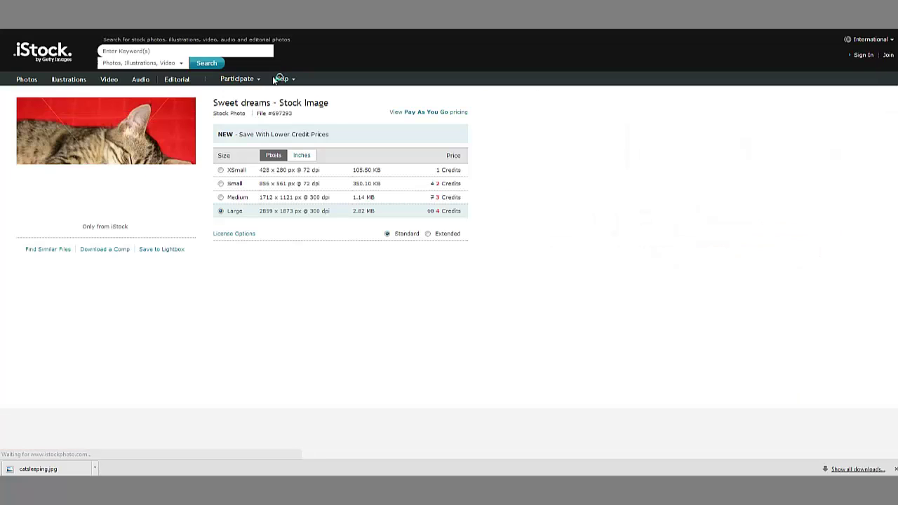
click(102, 174)
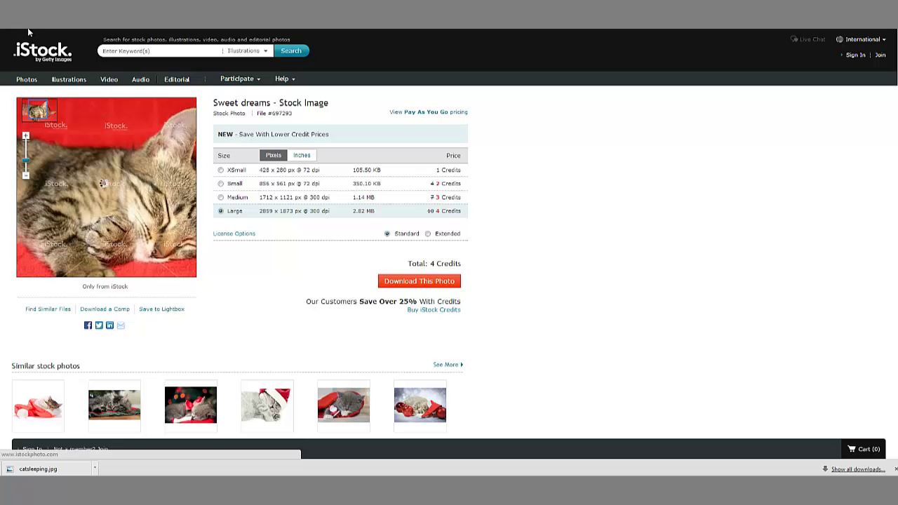
key(alt+Left)
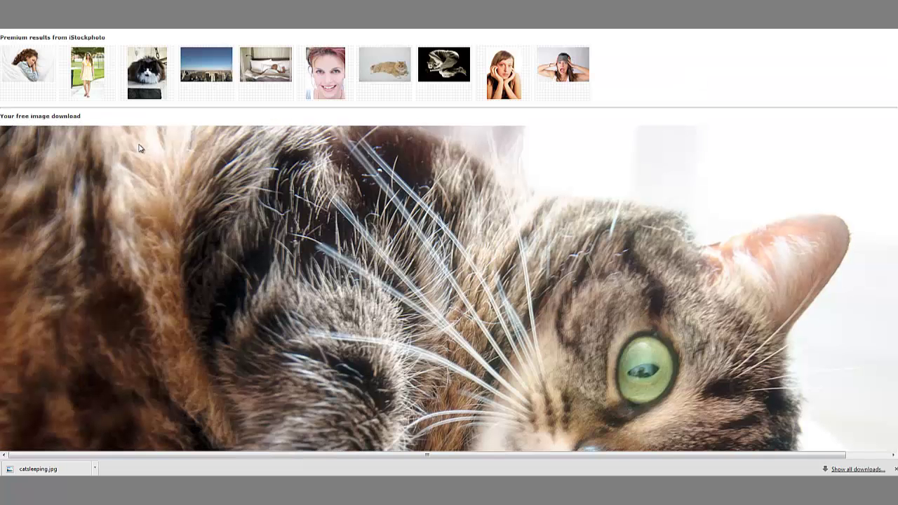
scroll(212, 202, down, 4)
key(alt+Left)
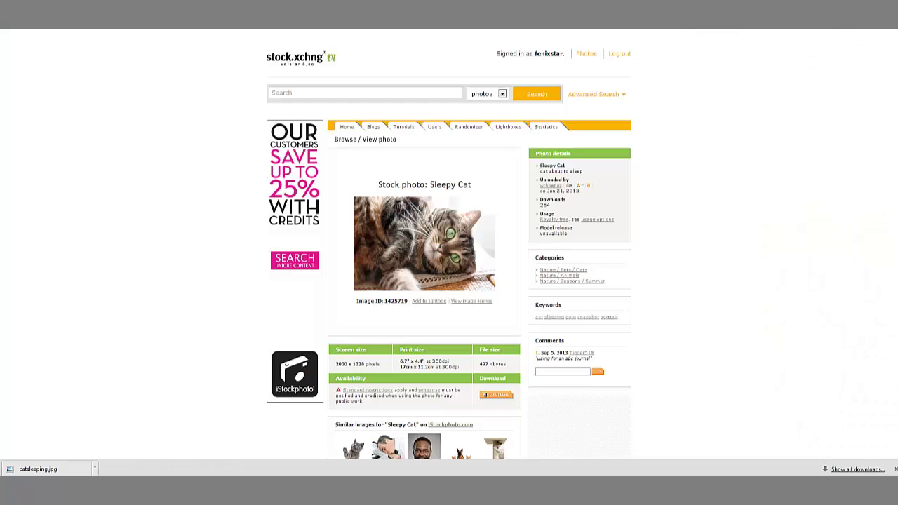
key(alt+Left)
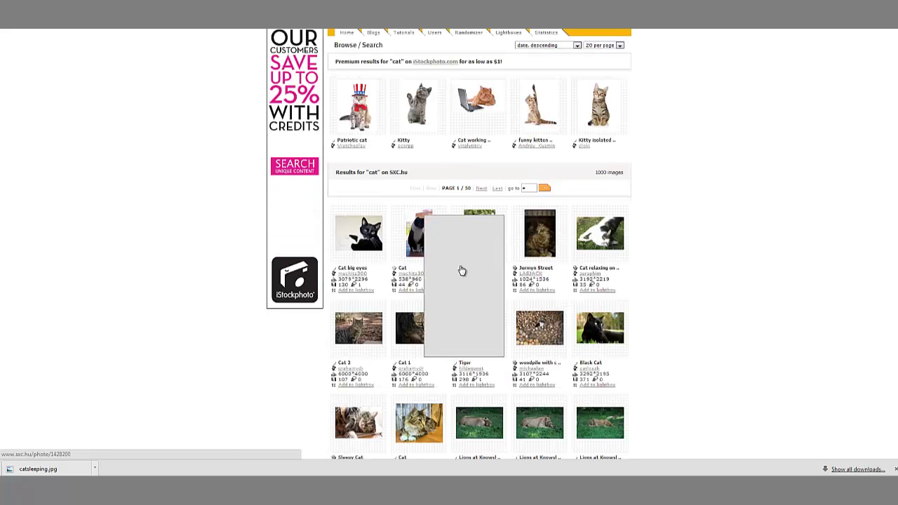
scroll(461, 271, down, 2)
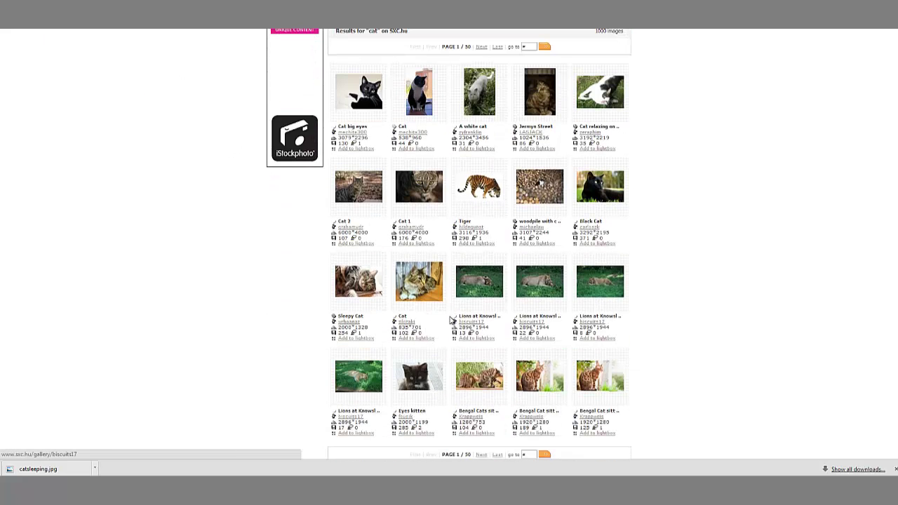
Step: Copy the image URL of the long-haired Cat photo's free full-size download
click(418, 281)
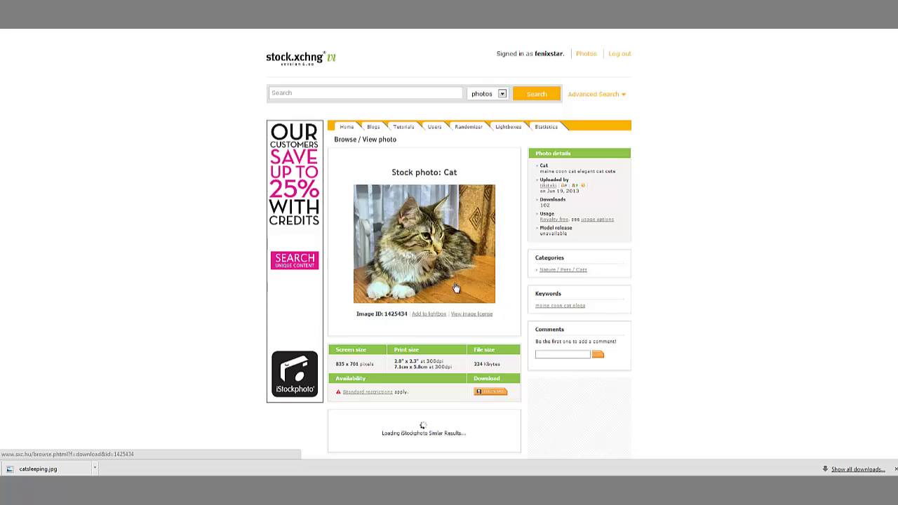
click(423, 261)
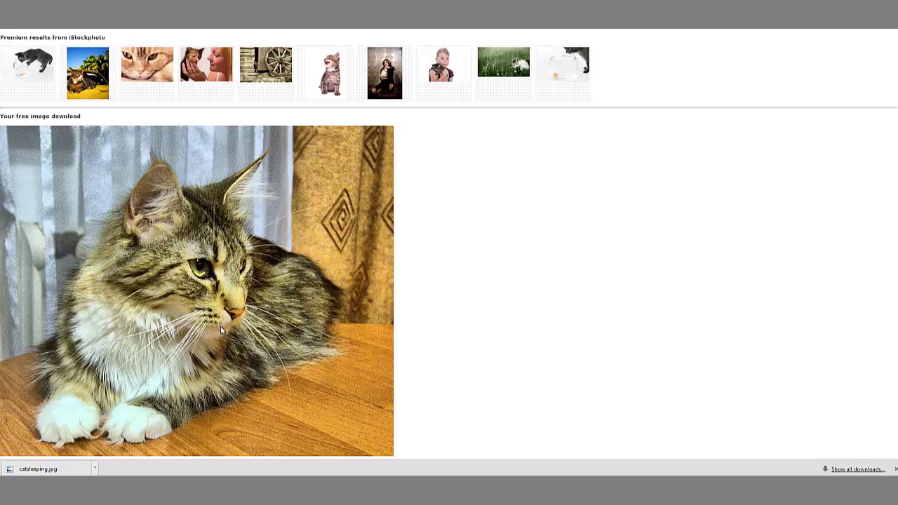
right_click(215, 273)
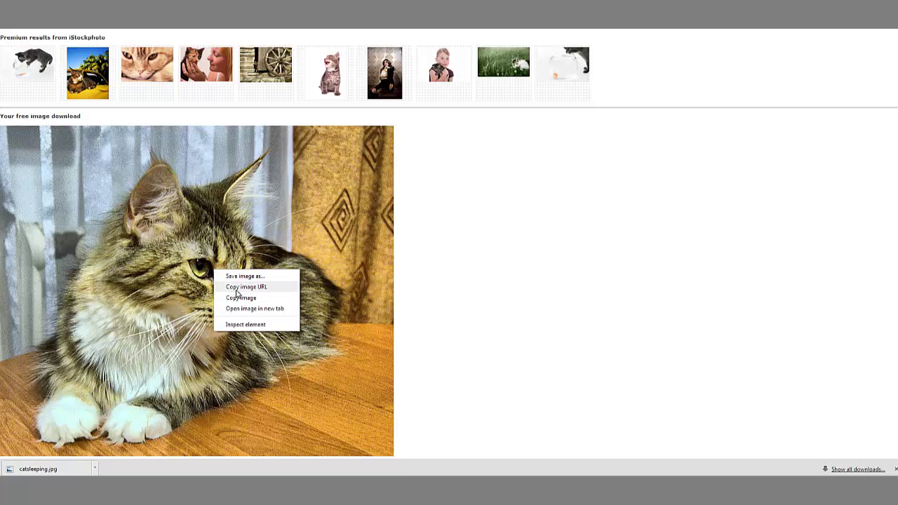
click(238, 298)
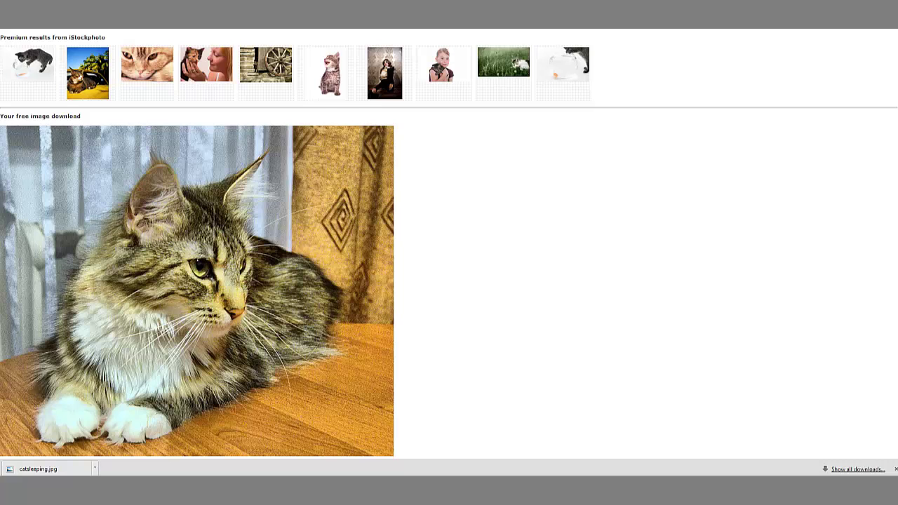
key(ctrl+Tab)
Step: Add an empty paragraph after 'ullamcorper sapien.' before Morbi ut viverra elit
scroll(234, 171, down, 3)
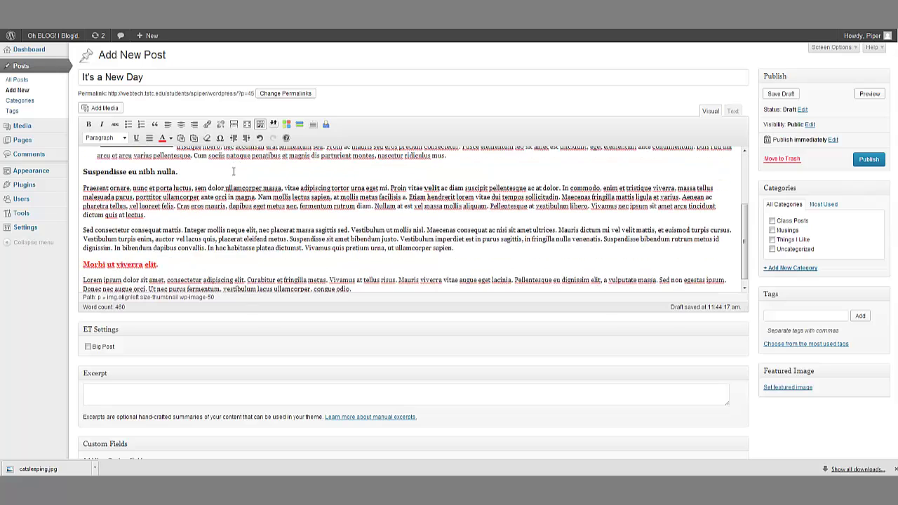
click(500, 247)
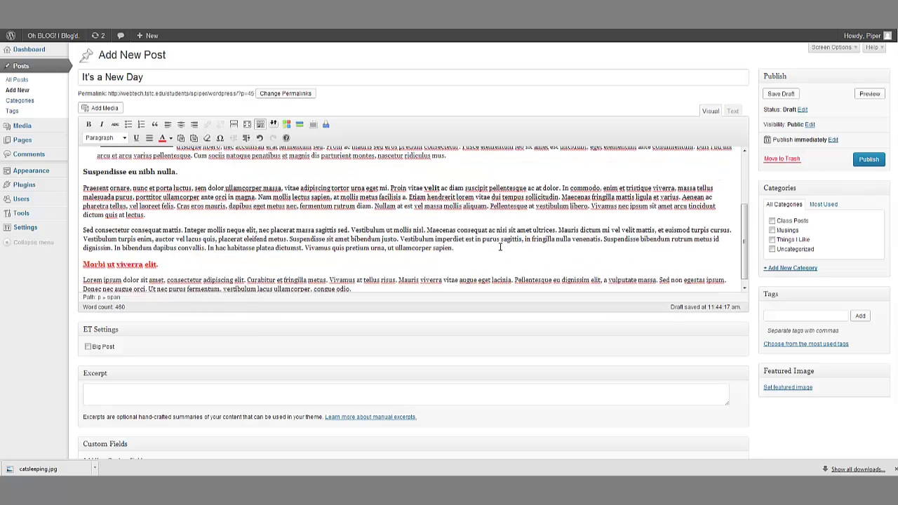
key(Return)
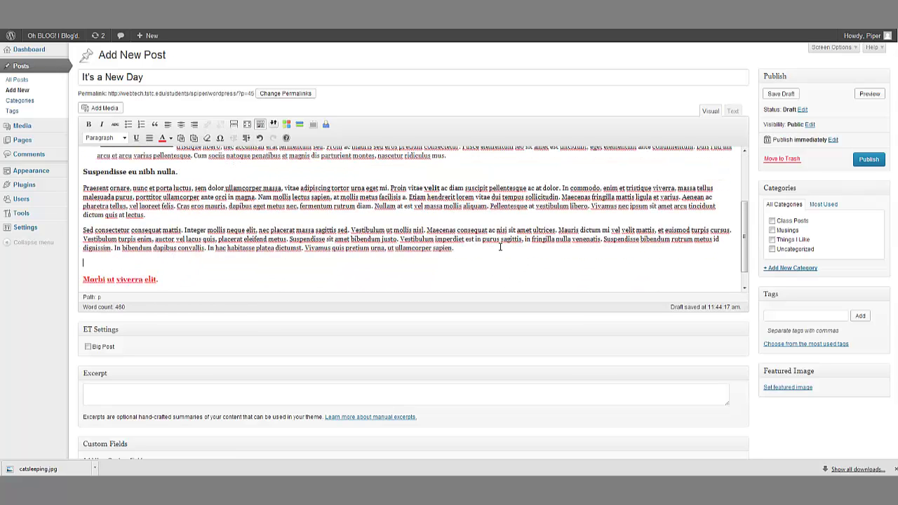
Step: Upload the sitting-cat photo to the media library from its copied web address
click(113, 109)
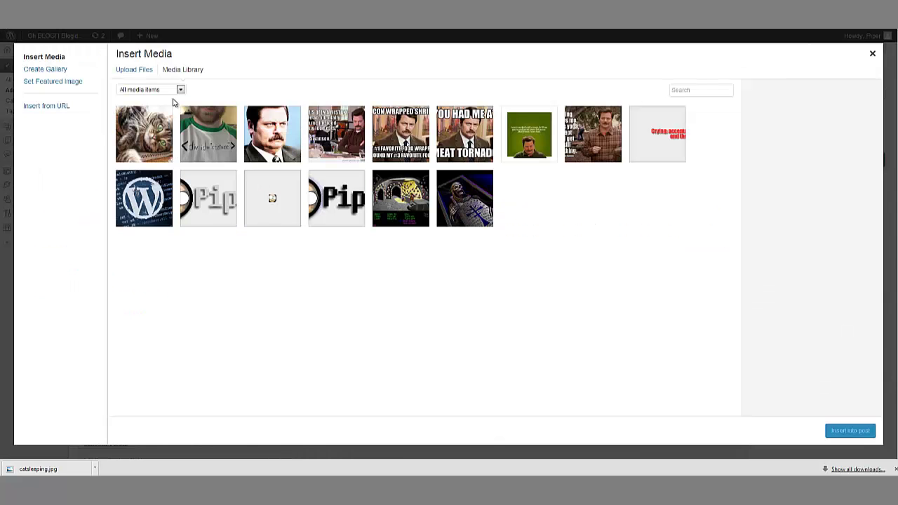
click(135, 71)
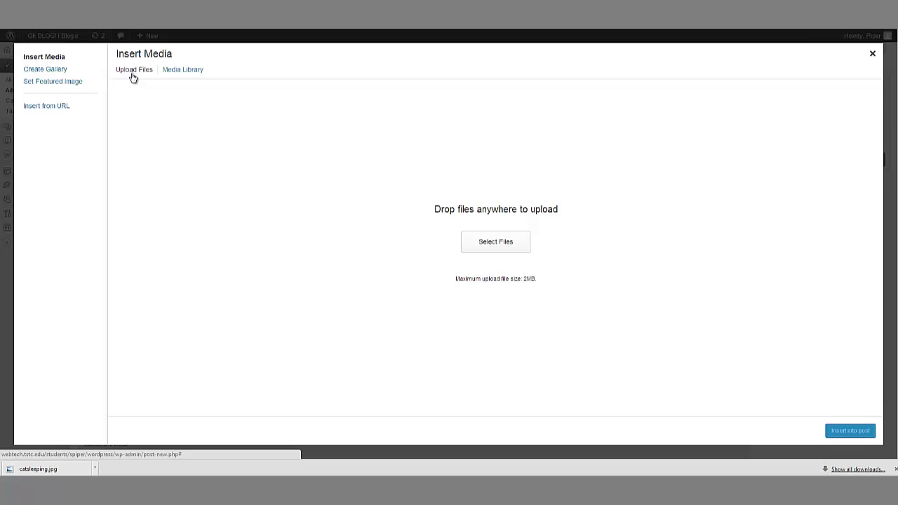
click(494, 246)
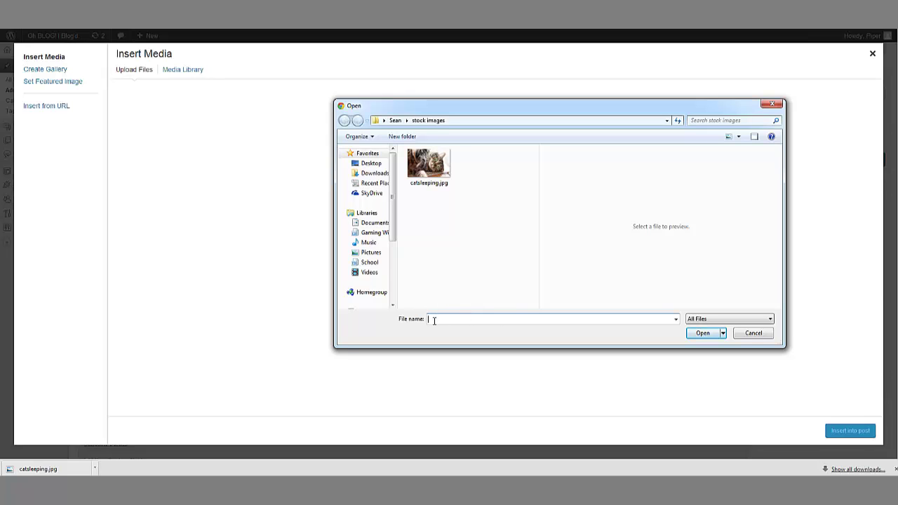
key(ctrl+v)
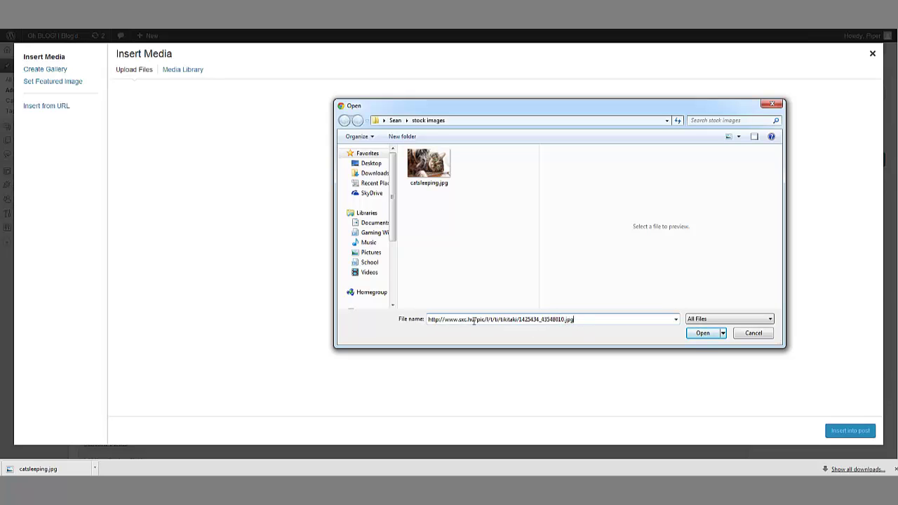
click(699, 333)
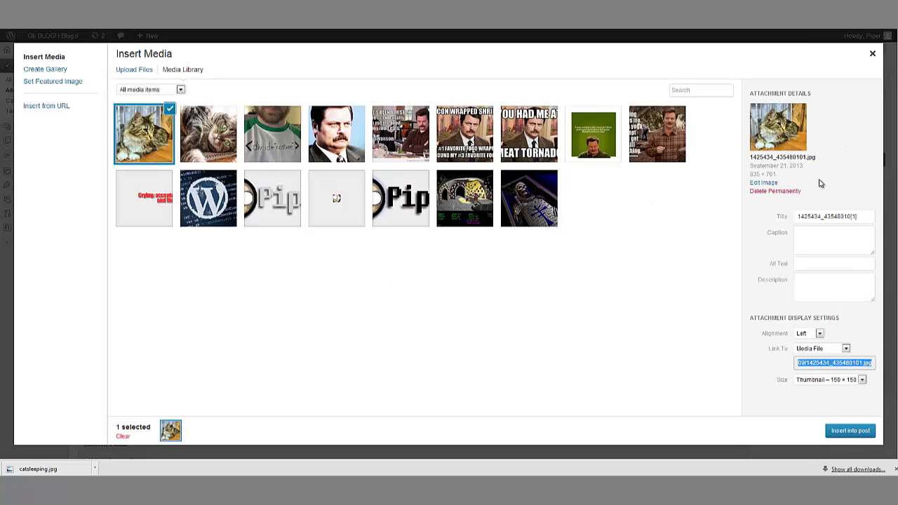
Step: Set the image title and alt text to 'cat-sitting'
drag(862, 219, 668, 214)
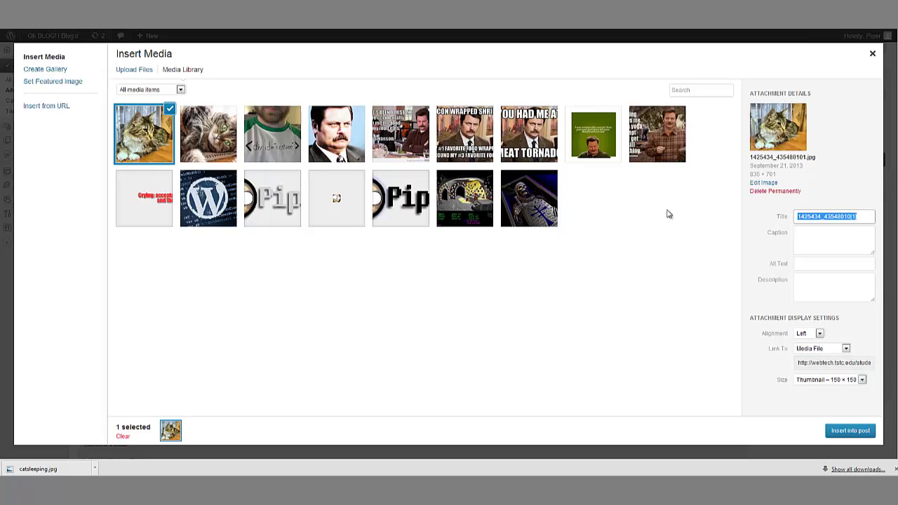
text(cat-sitting)
click(830, 259)
key(ctrl+v)
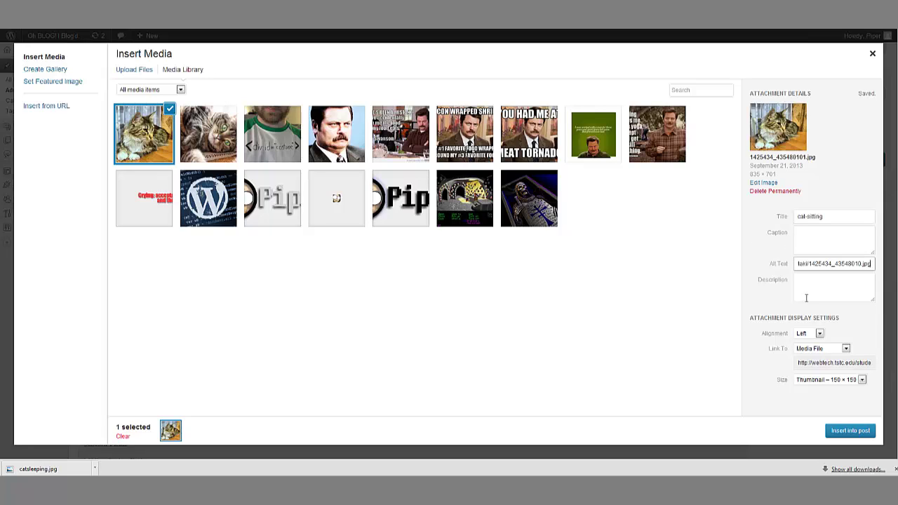
key(ctrl+z)
key(ctrl+z)
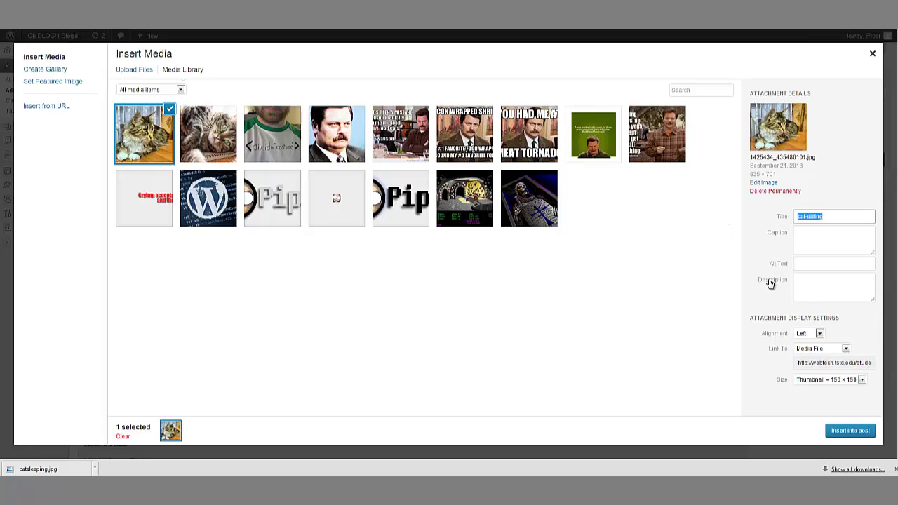
click(802, 262)
key(ctrl+v)
click(826, 282)
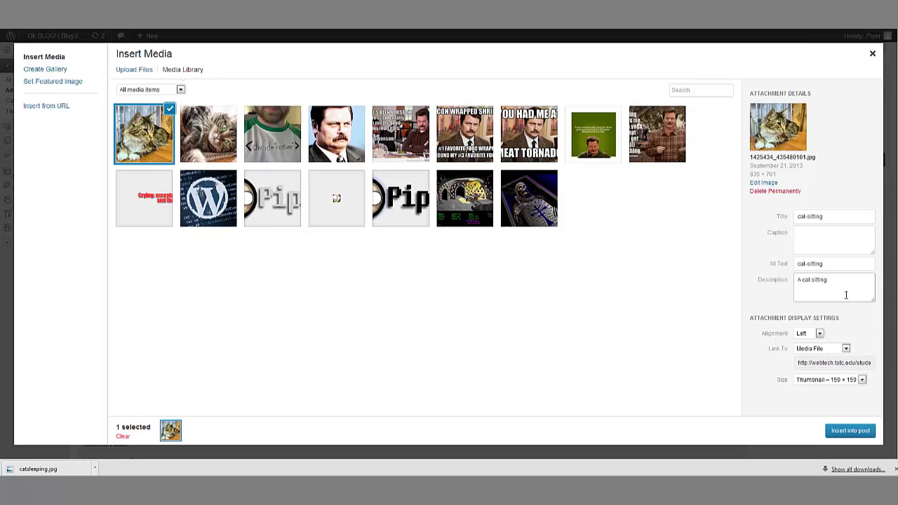
Step: Insert the cat photo into the post centred at Medium size, 300 × 251
click(818, 334)
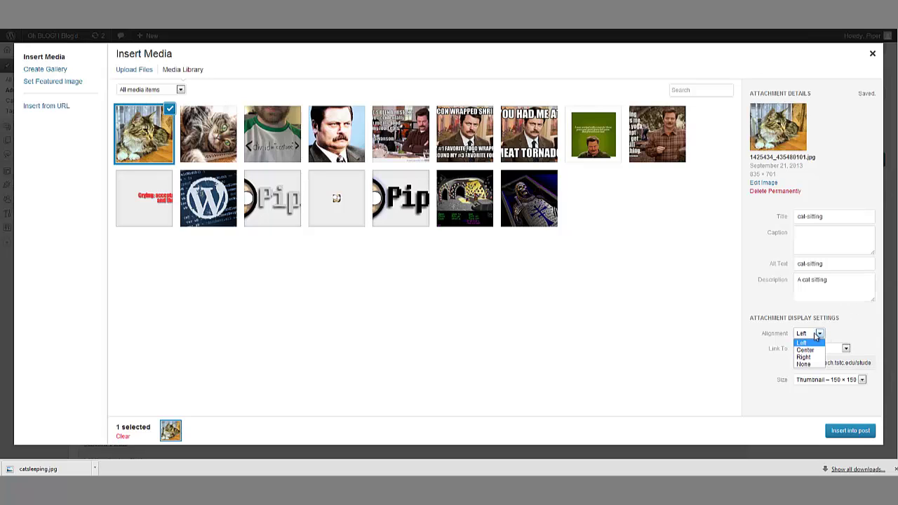
click(813, 349)
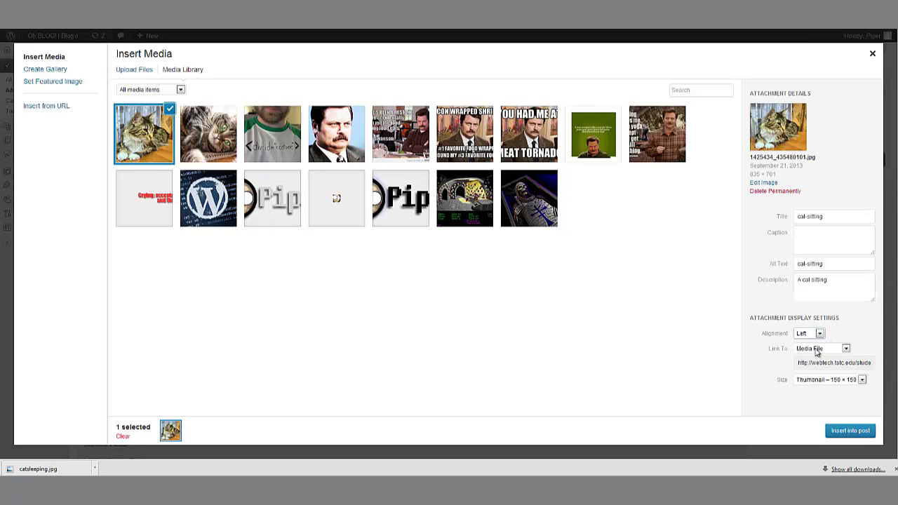
click(851, 383)
click(838, 397)
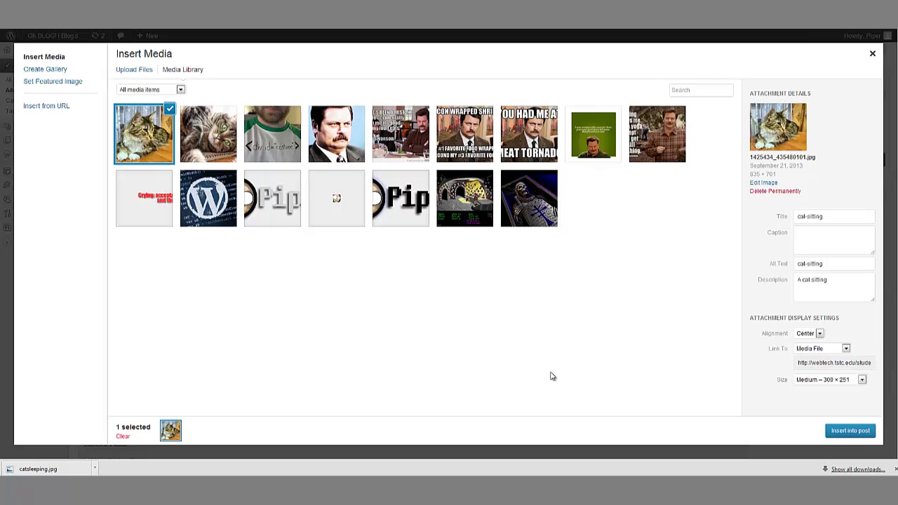
click(846, 431)
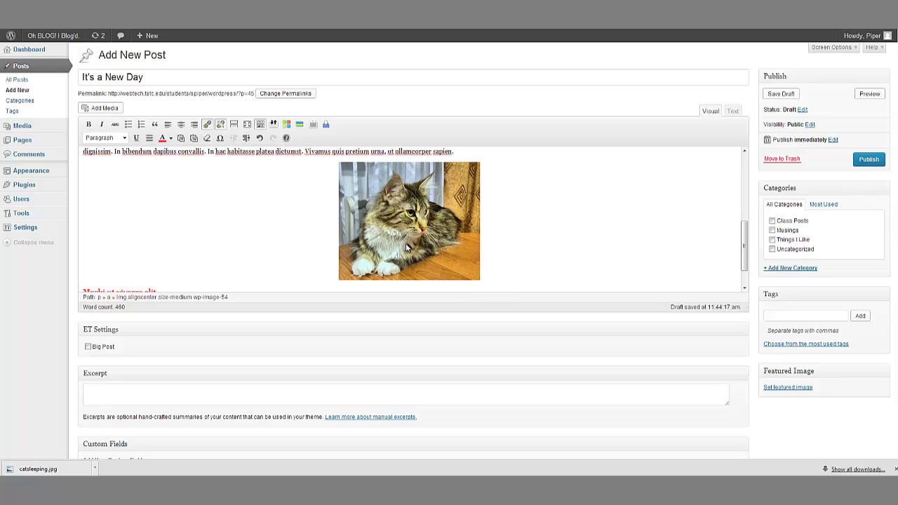
Step: Give the cat image horizontal space 7, vertical space 2 and a 2px border
click(393, 214)
click(350, 174)
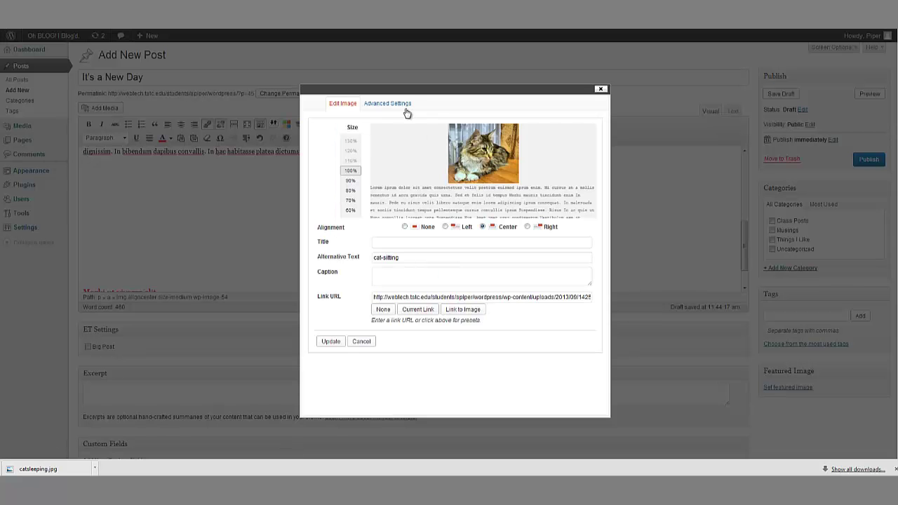
click(387, 103)
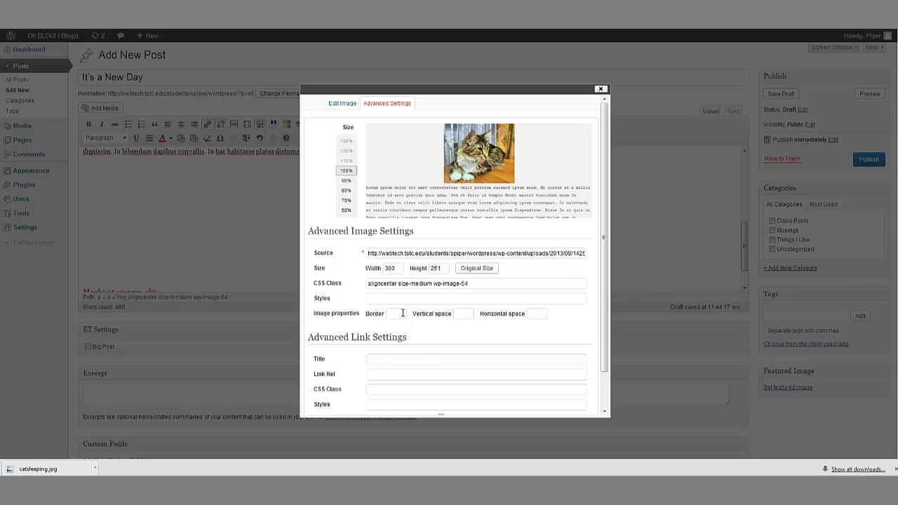
click(536, 315)
text(7)
click(461, 315)
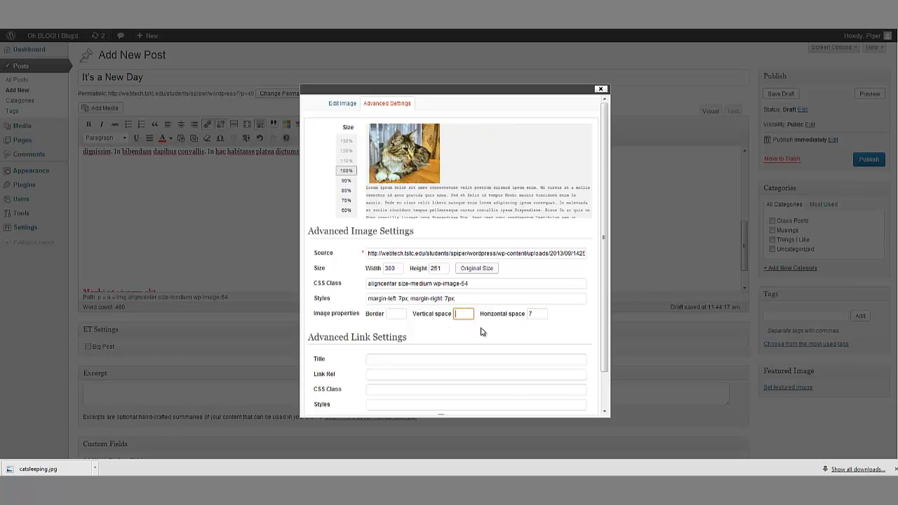
text(2)
click(405, 315)
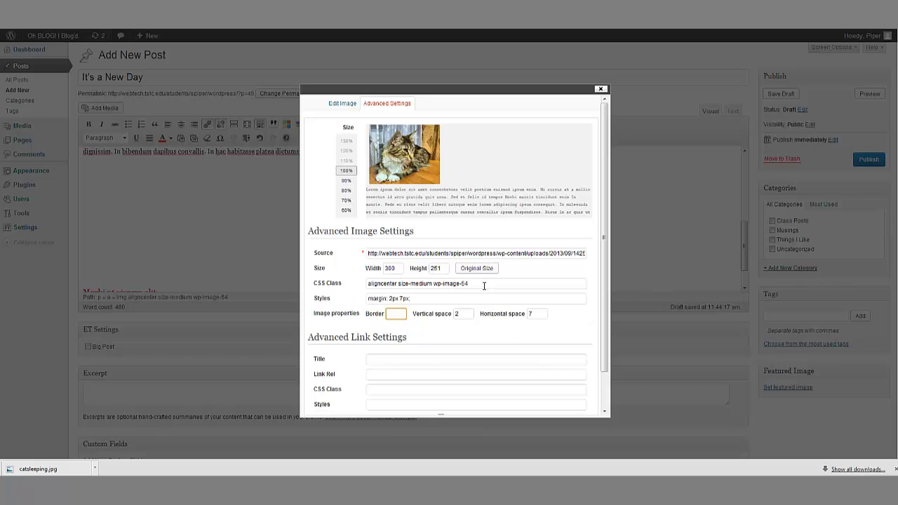
text(2)
click(582, 338)
scroll(573, 324, down, 2)
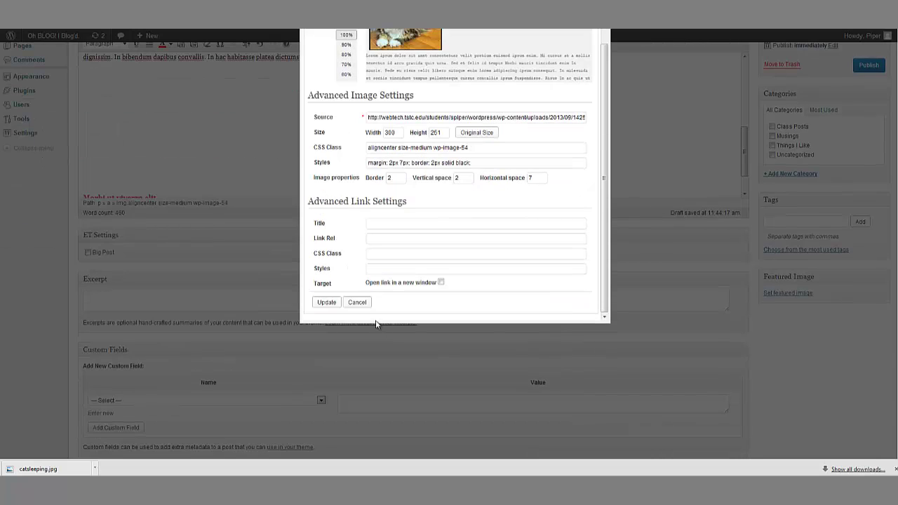
click(327, 302)
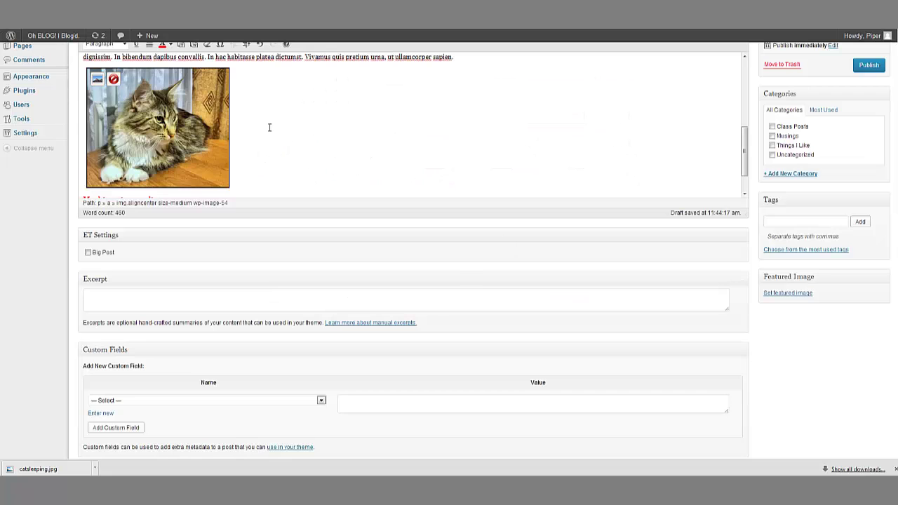
Step: Reopen the bordered image's settings and close them, keeping the changes
drag(186, 128, 252, 148)
scroll(252, 148, up, 1)
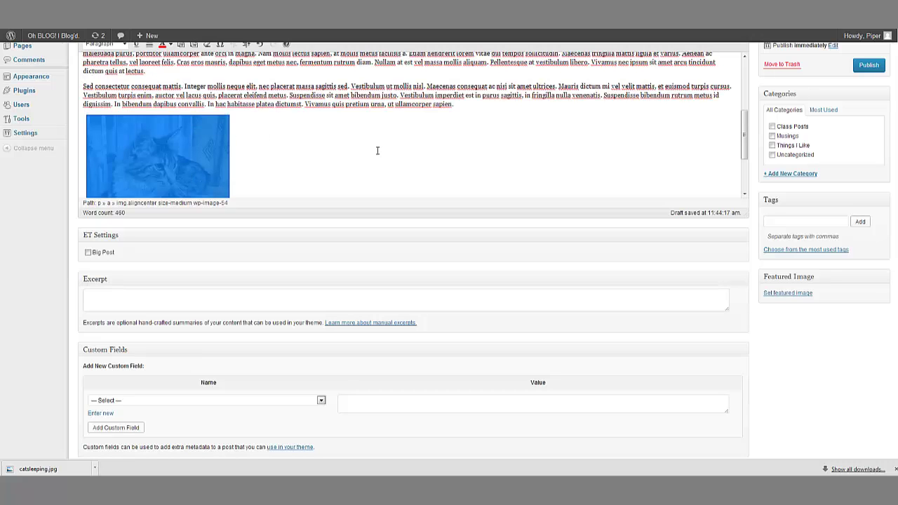
click(148, 153)
click(97, 127)
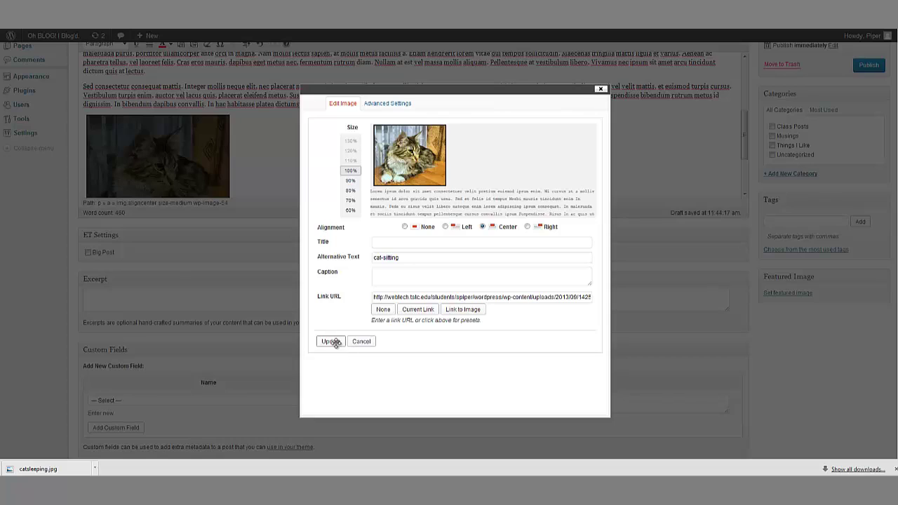
click(336, 342)
scroll(842, 116, up, 5)
Step: Preview the post and scroll through it to check the bordered cat photo
click(868, 96)
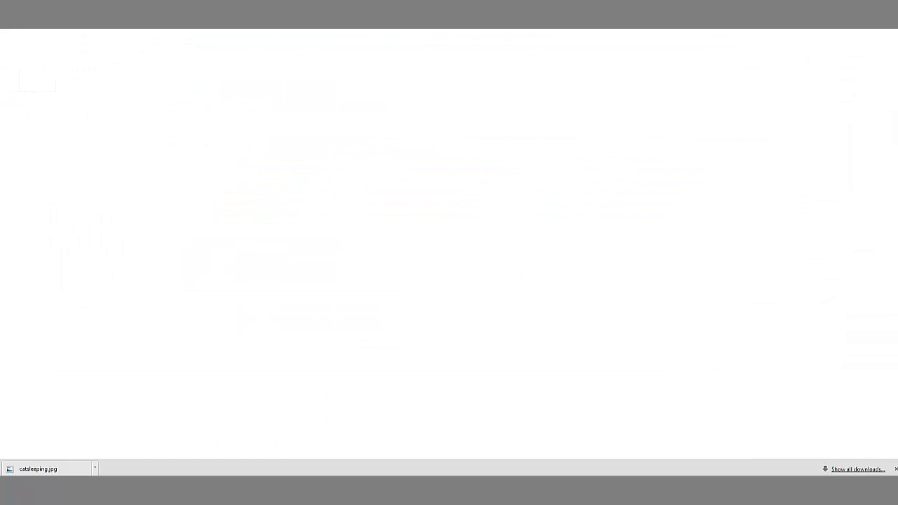
scroll(459, 279, down, 5)
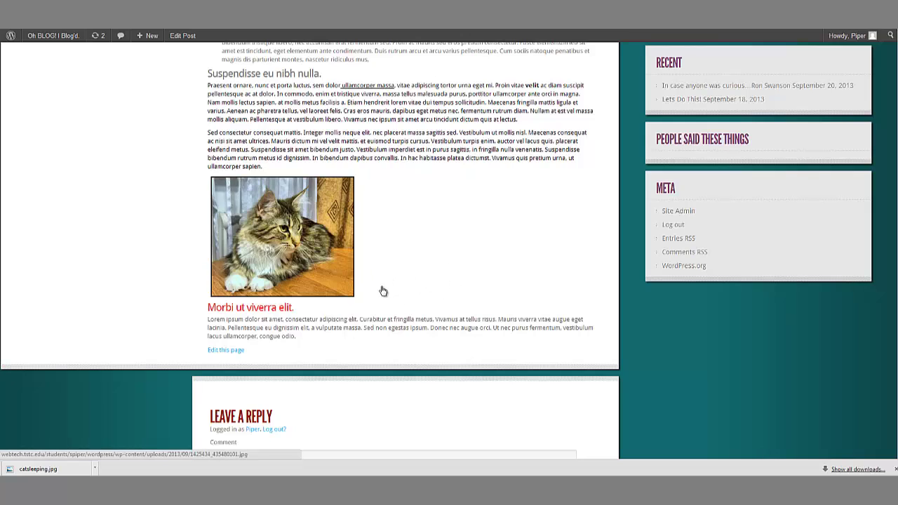
scroll(393, 260, down, 2)
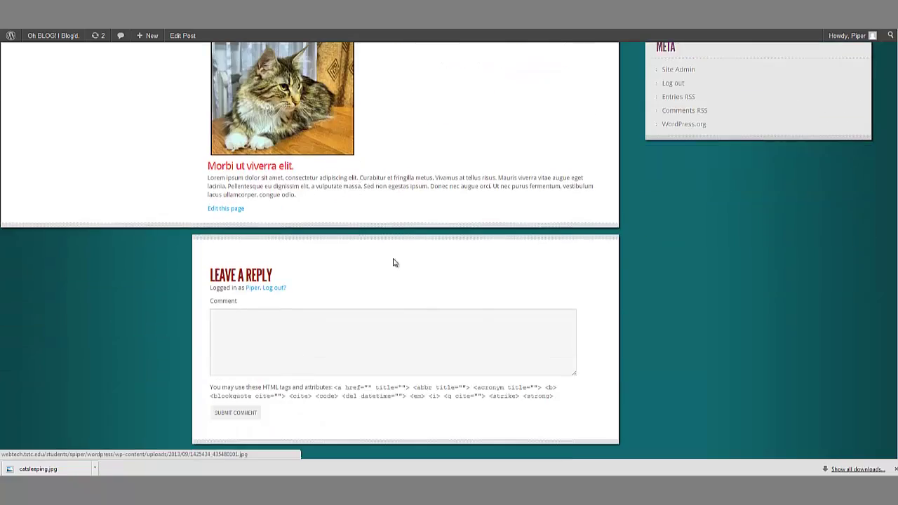
scroll(373, 272, up, 3)
scroll(373, 272, up, 3)
scroll(371, 257, down, 3)
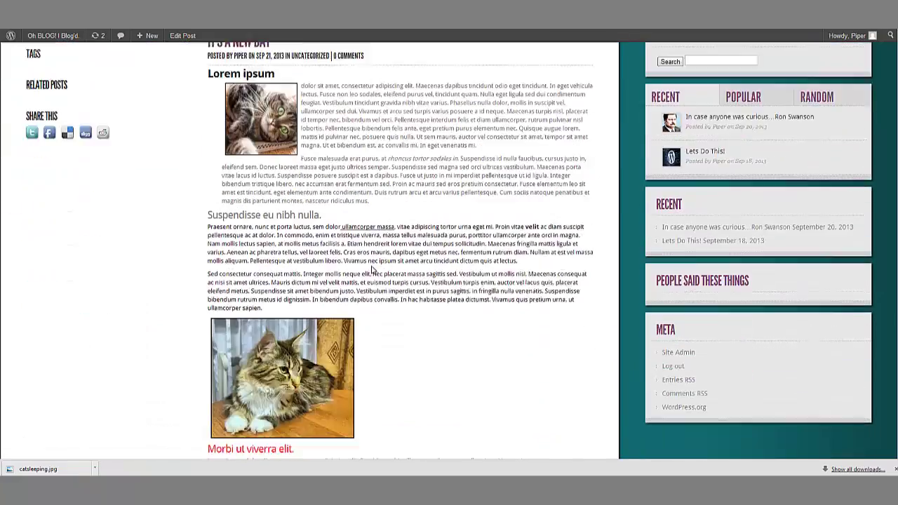
scroll(364, 293, up, 2)
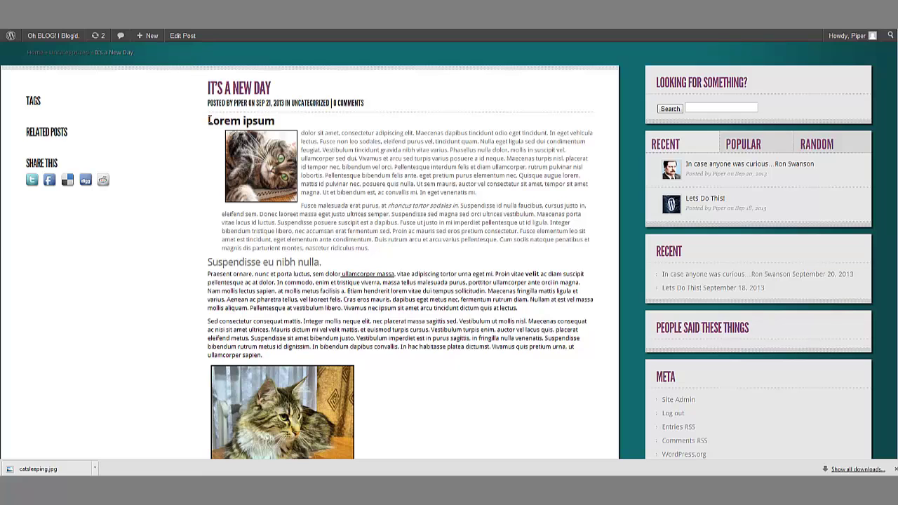
scroll(412, 259, down, 1)
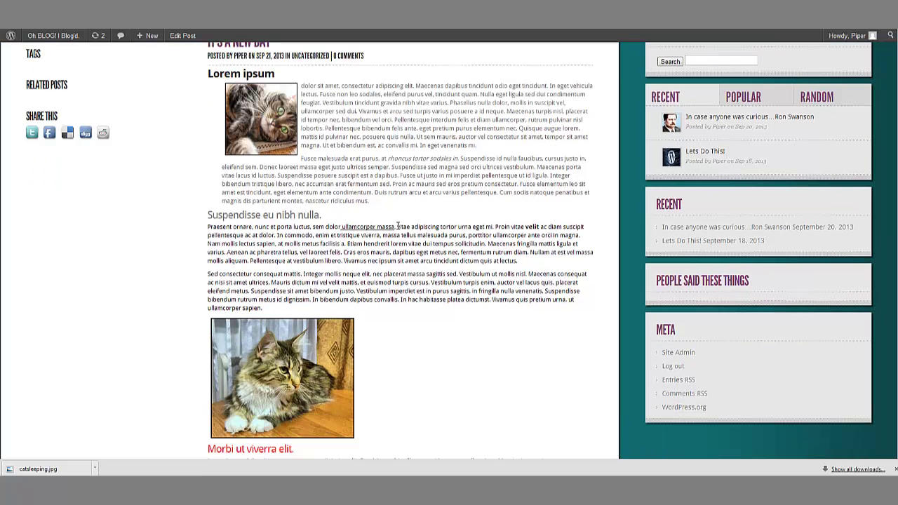
scroll(401, 237, down, 2)
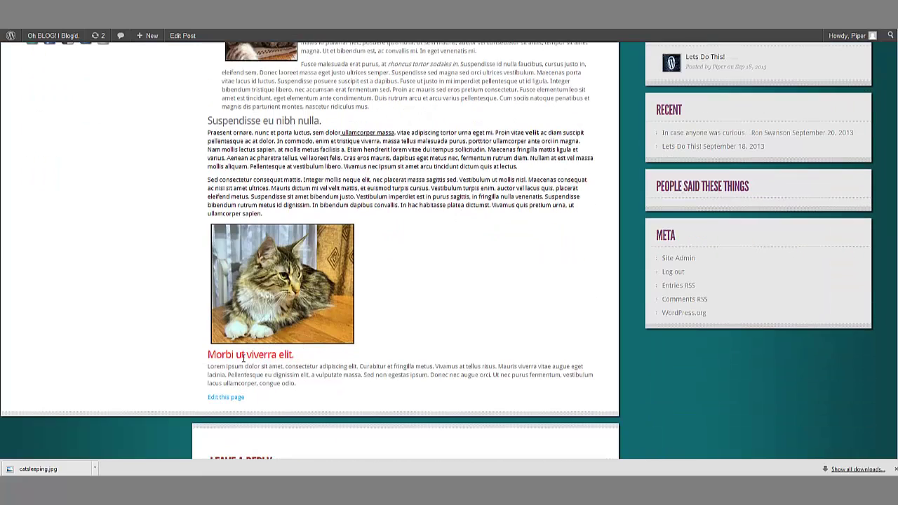
scroll(400, 321, up, 2)
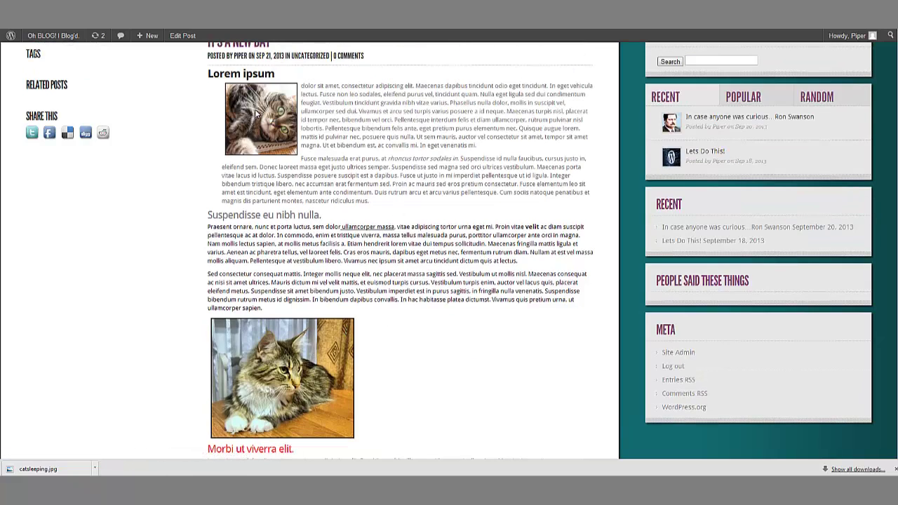
scroll(412, 147, down, 2)
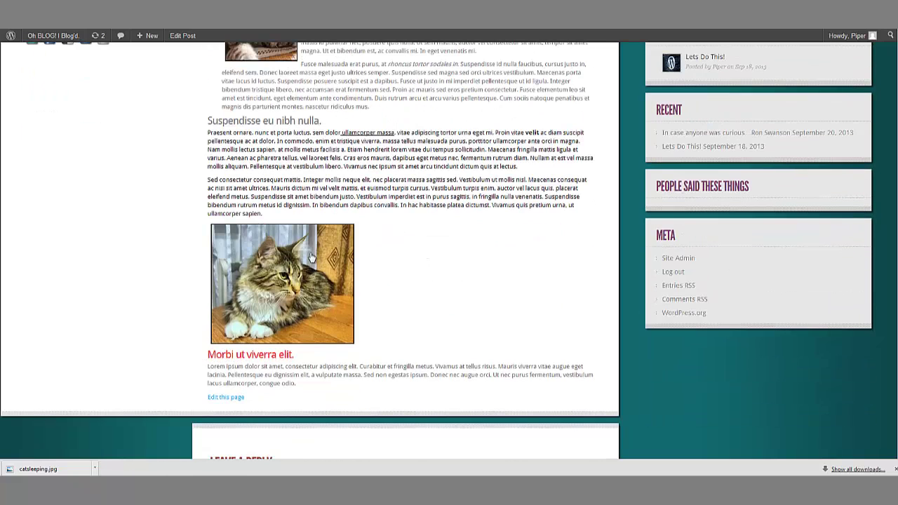
Step: Open the full-size cat photo from the preview, then return to the preview page
click(281, 303)
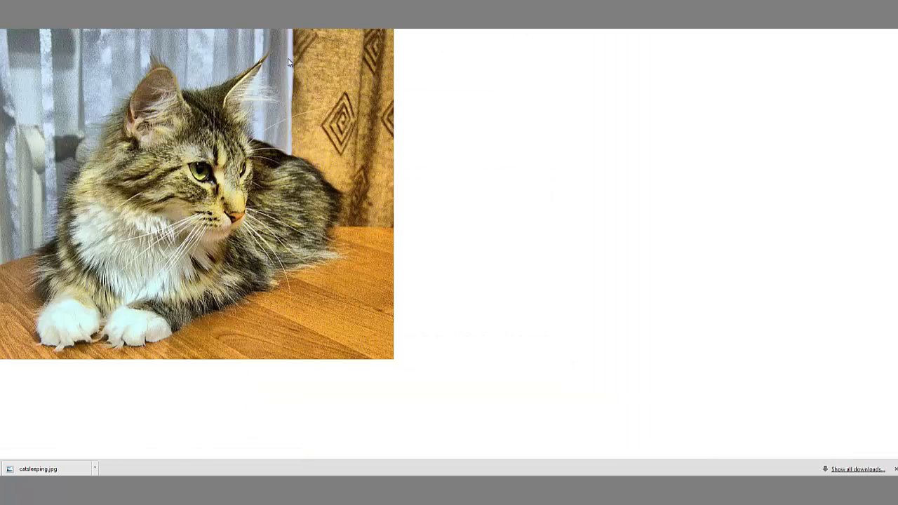
key(alt+Left)
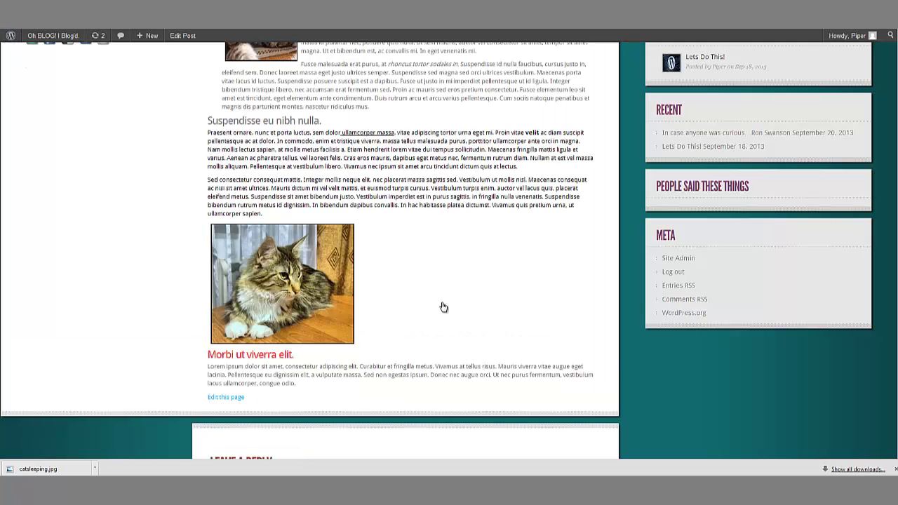
scroll(447, 374, up, 5)
scroll(447, 375, down, 4)
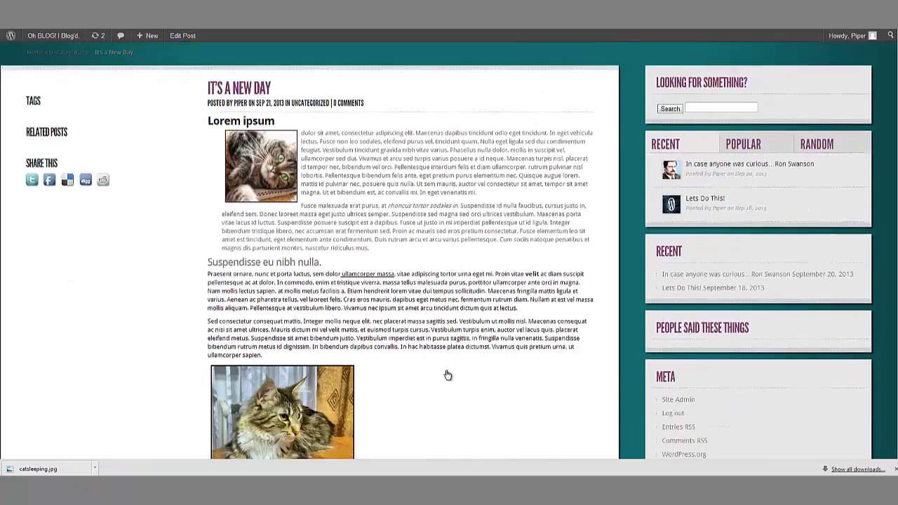
scroll(375, 332, up, 3)
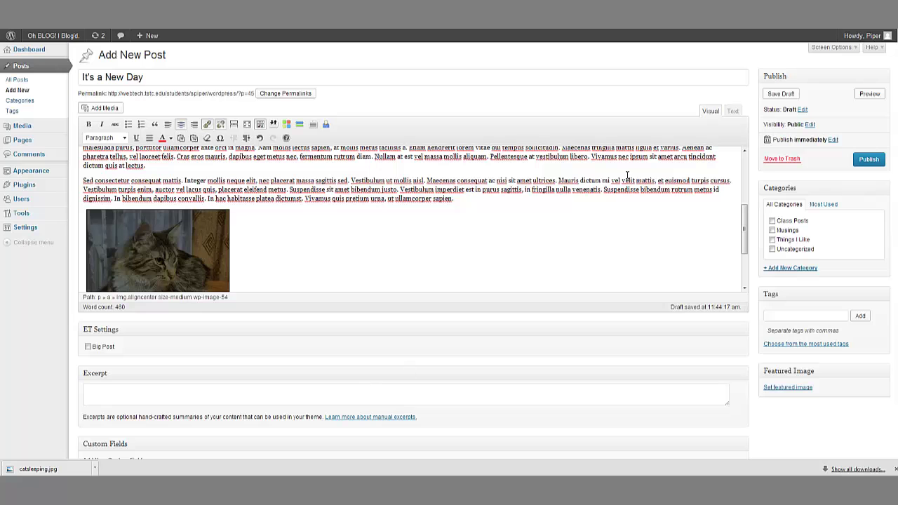
Step: Tick the Things I Like category and start entering the tags 'cat, house cat'
scroll(494, 239, down, 3)
scroll(435, 238, down, 1)
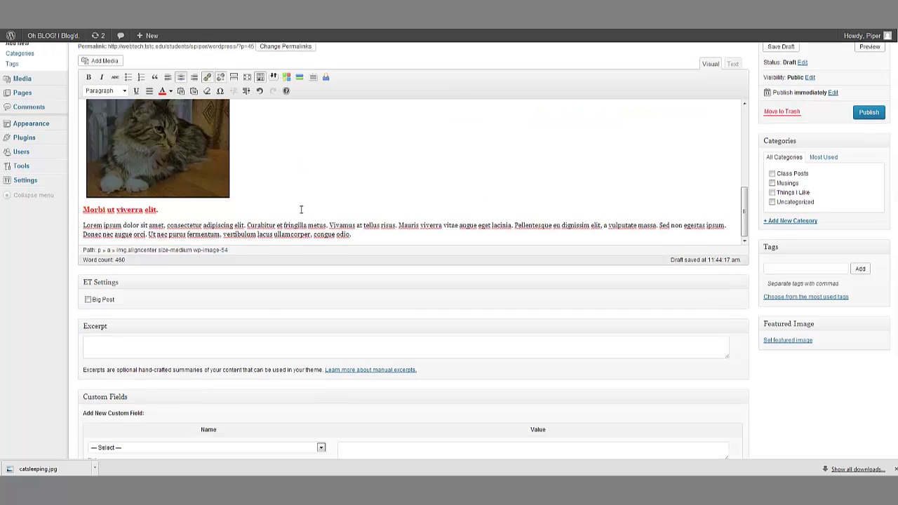
scroll(269, 298, down, 1)
scroll(274, 299, up, 5)
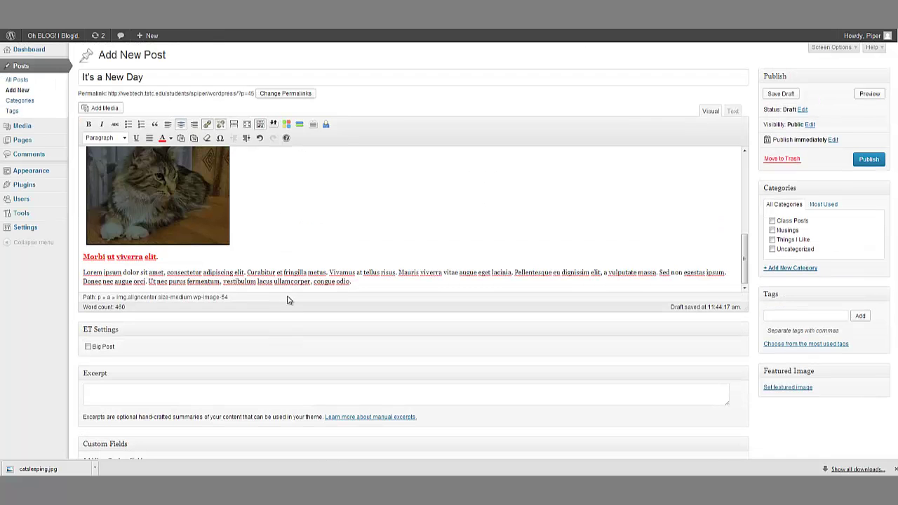
scroll(279, 284, up, 1)
scroll(335, 269, down, 3)
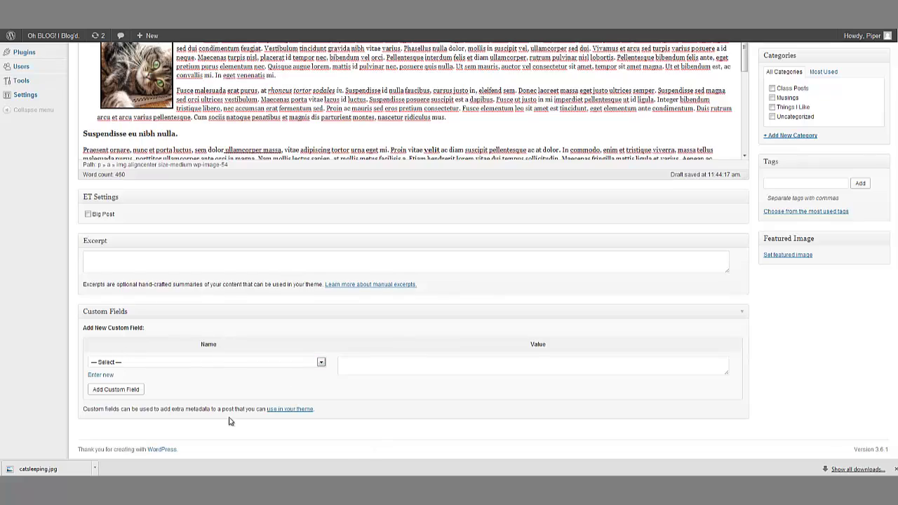
scroll(363, 367, up, 3)
scroll(415, 338, down, 3)
scroll(433, 355, up, 3)
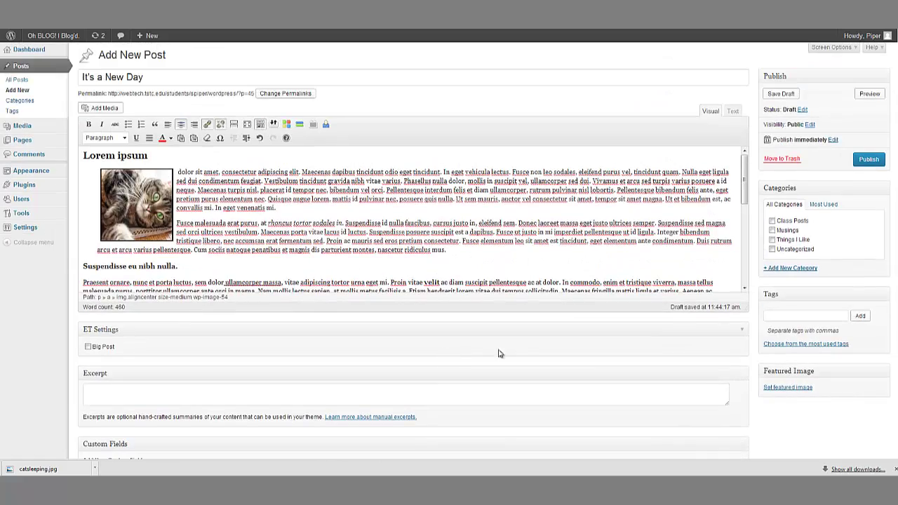
scroll(723, 393, down, 3)
scroll(719, 398, up, 3)
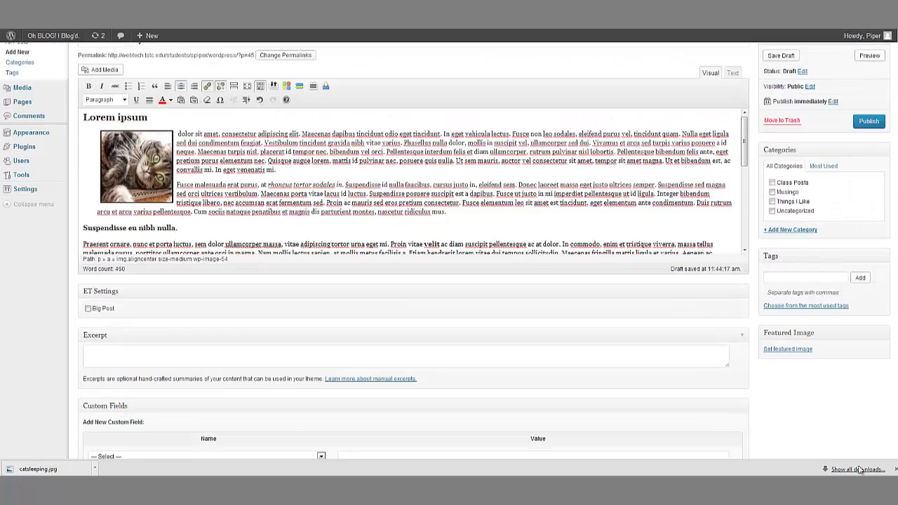
scroll(211, 337, down, 3)
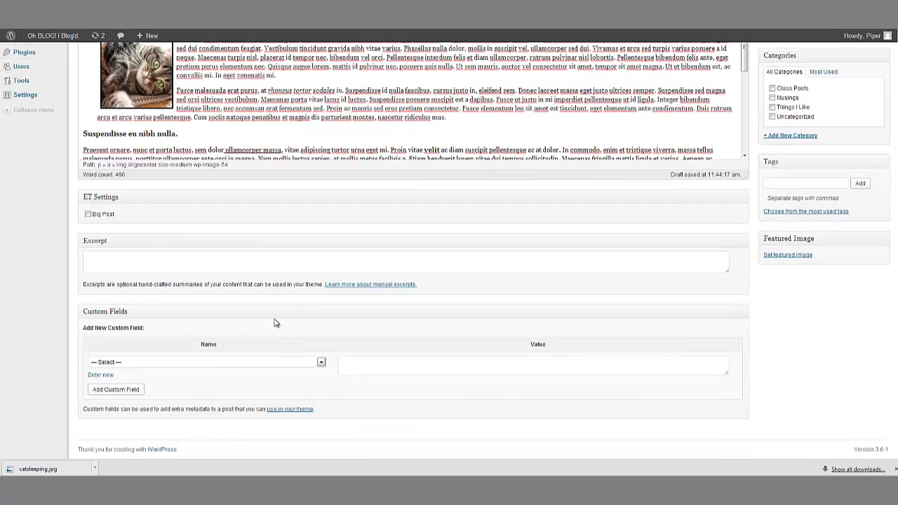
scroll(513, 302, up, 3)
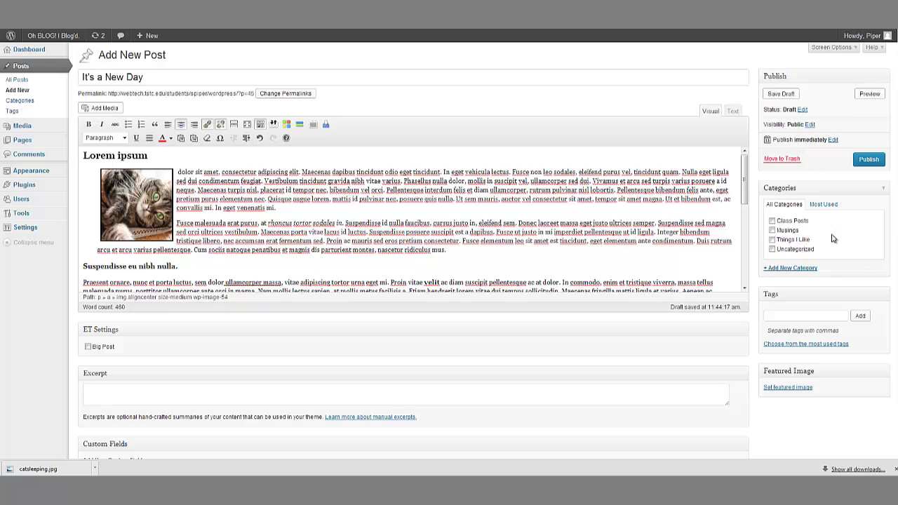
click(801, 242)
click(805, 317)
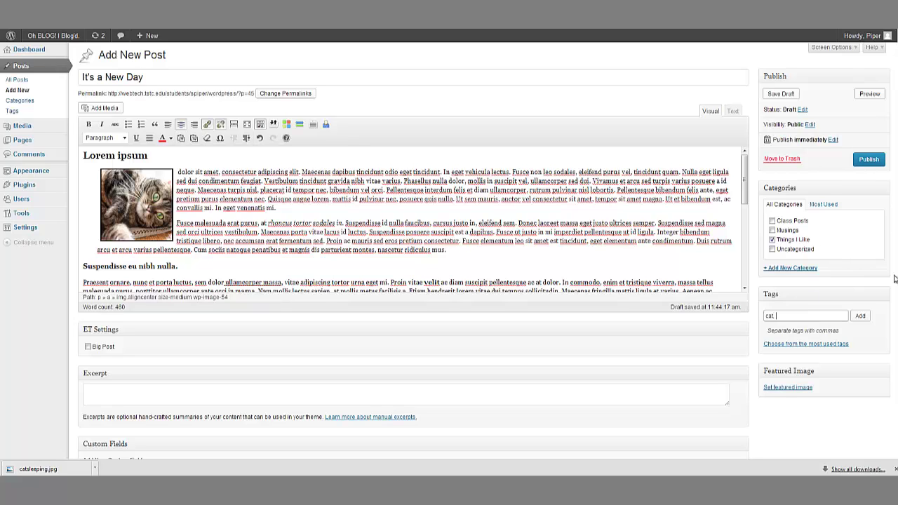
text(cat, house cat, cute, ra)
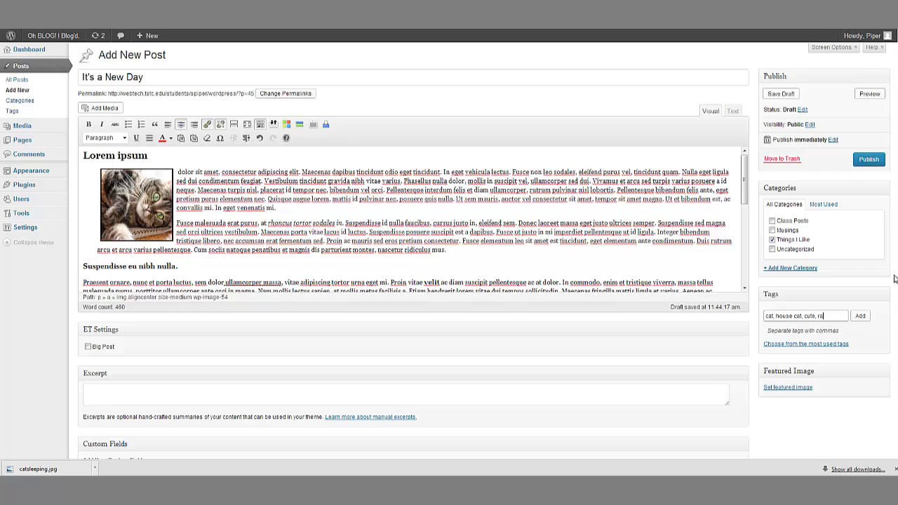
Step: Finish typing 'random' and add the cat, house cat, cute and random tags to the post
text(ndom)
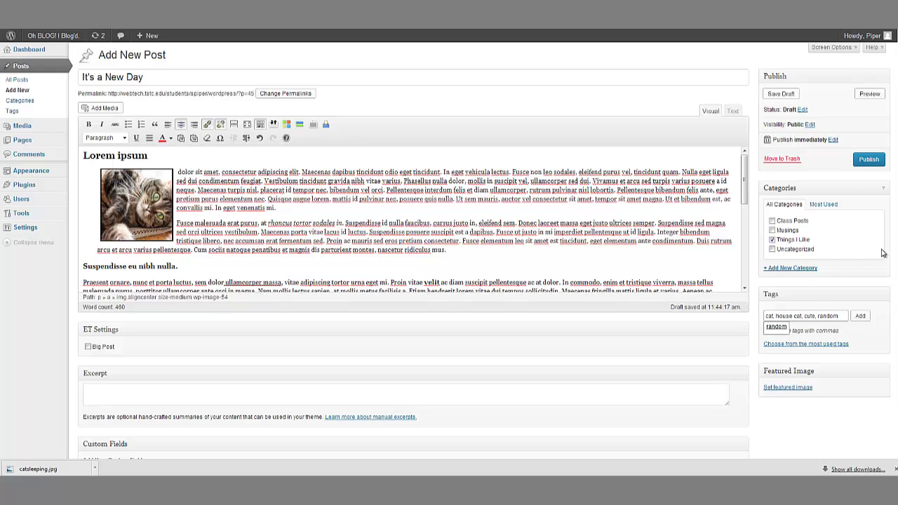
click(861, 316)
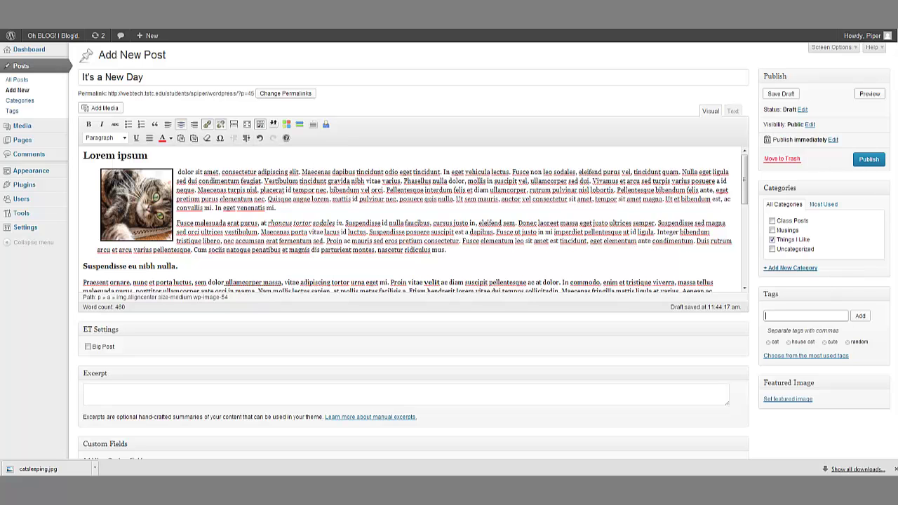
scroll(863, 211, down, 3)
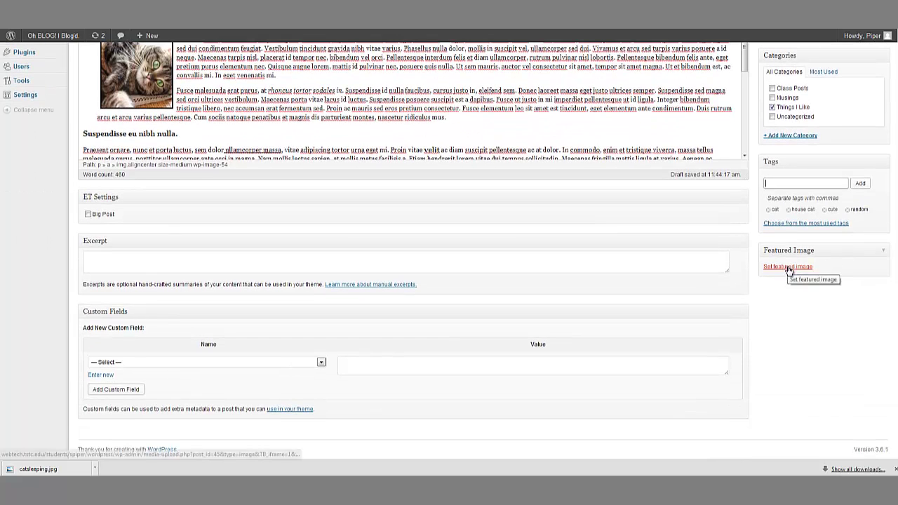
scroll(842, 318, up, 2)
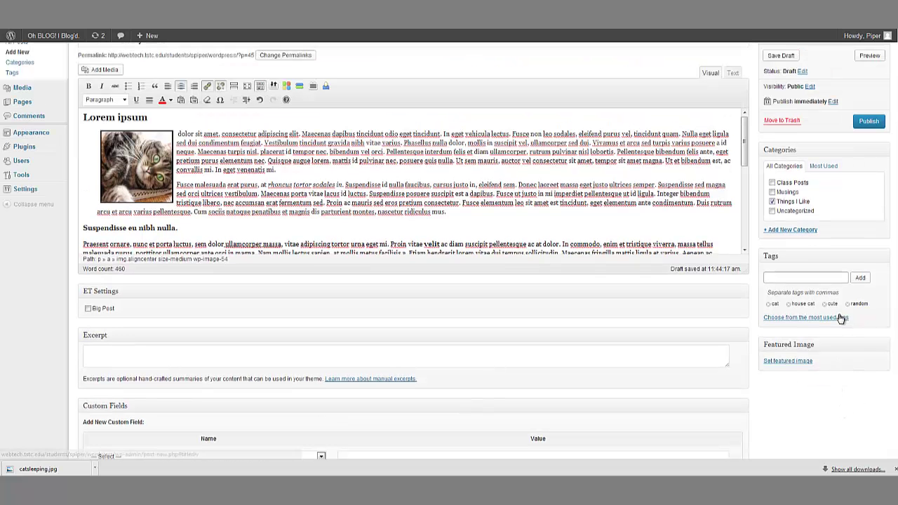
Step: Open the featured-image chooser and compare the sleeping and sitting cat photos' details
click(794, 361)
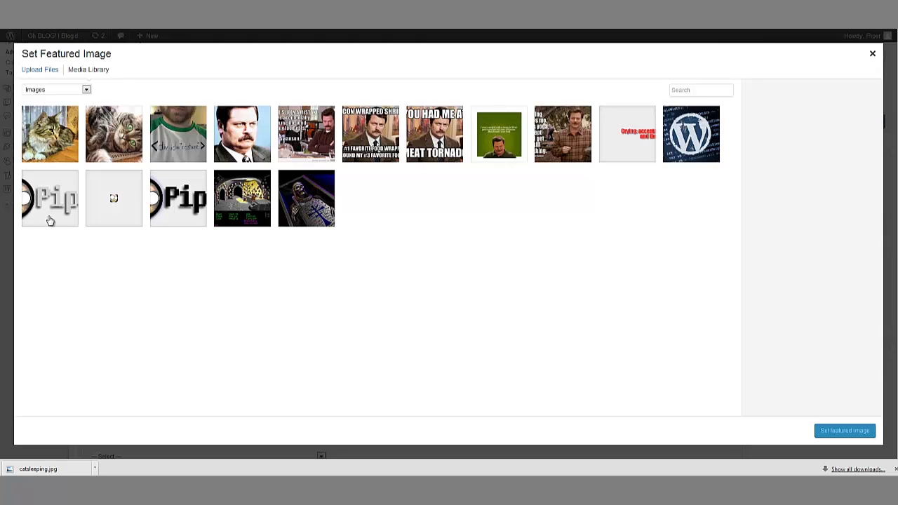
click(107, 125)
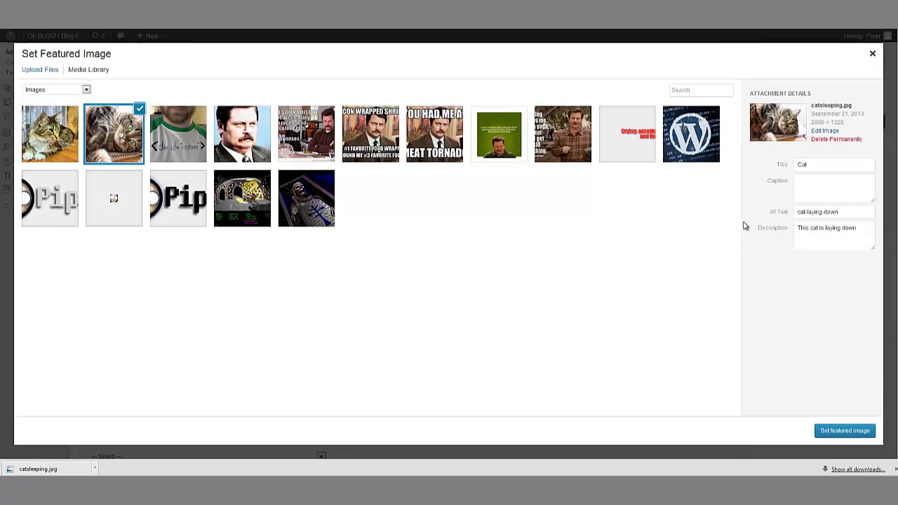
click(53, 147)
click(110, 135)
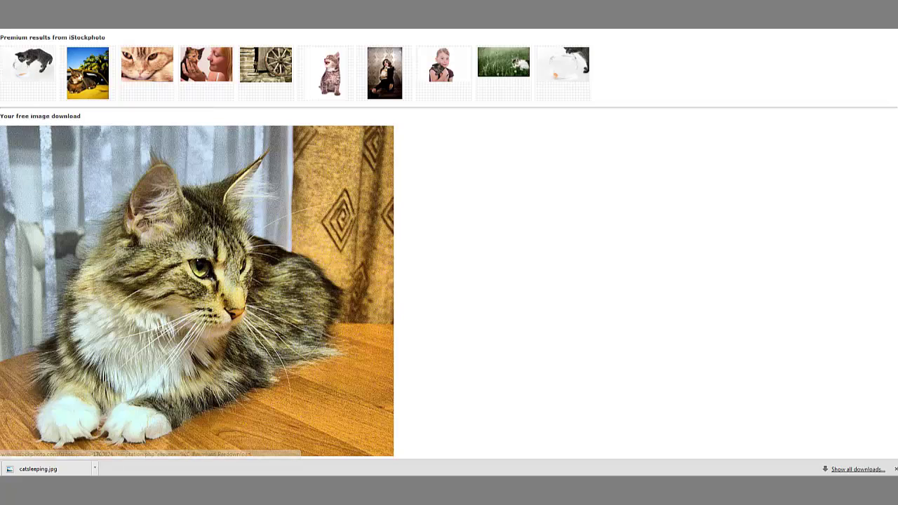
Step: Open the full-size Eyes kitten photo from the cat results and copy its image URL
key(ctrl+w)
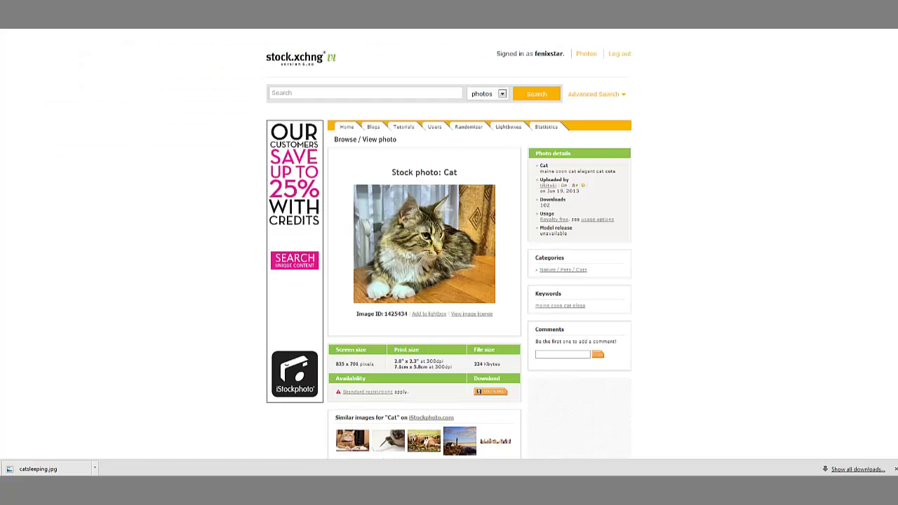
key(alt+Left)
scroll(458, 208, down, 2)
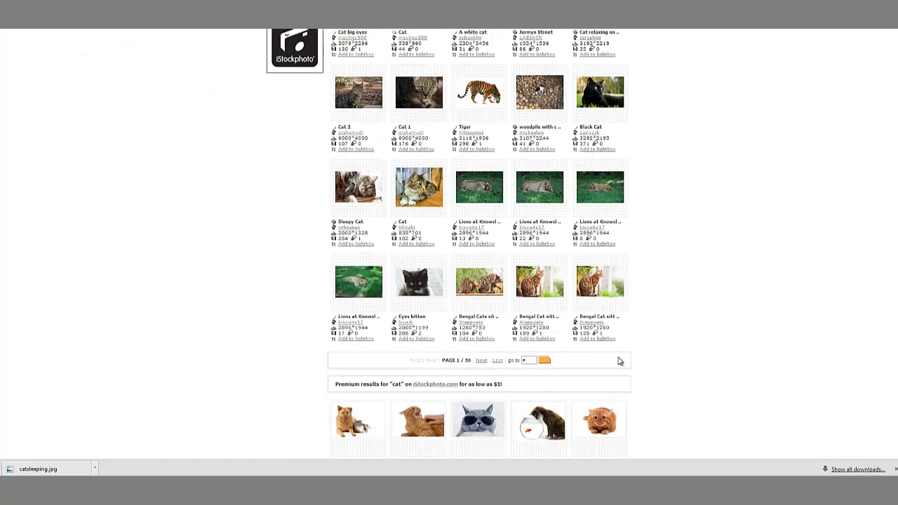
click(399, 278)
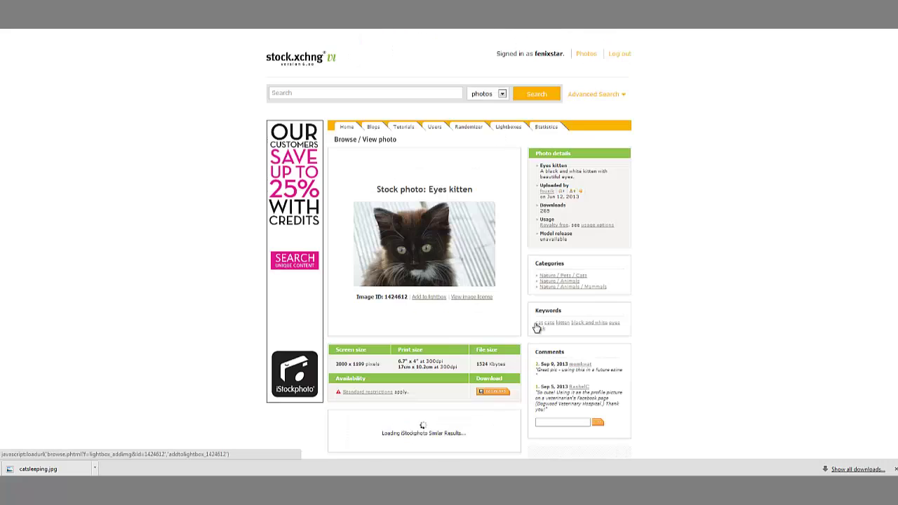
click(426, 239)
right_click(443, 199)
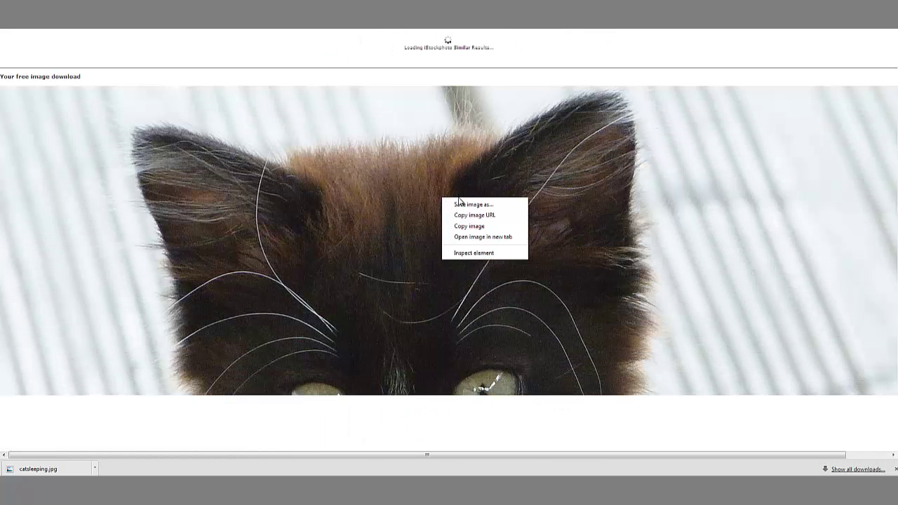
click(471, 215)
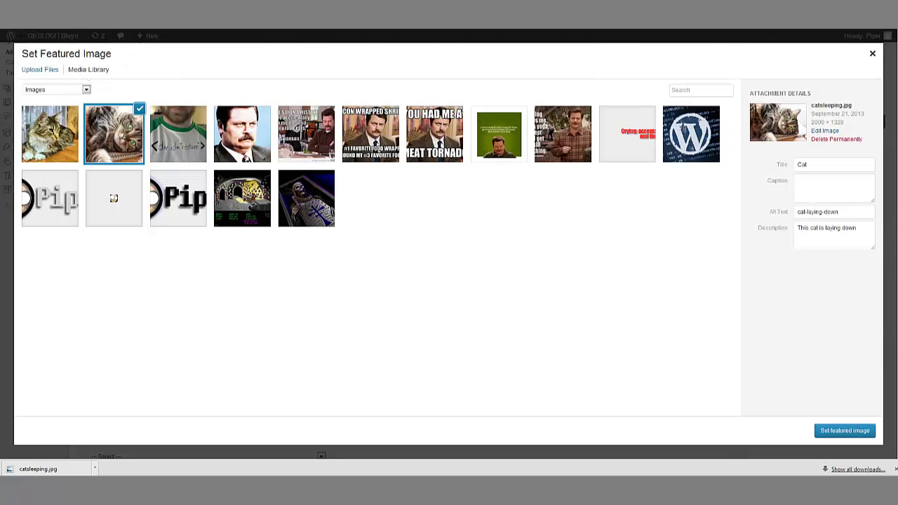
Step: Upload the Eyes kitten image to the Media Library from its copied web address
click(38, 69)
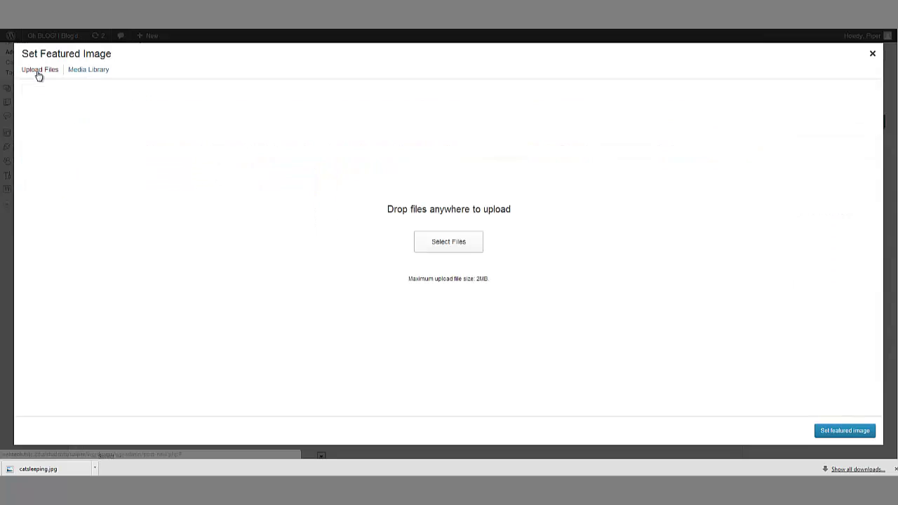
click(457, 241)
key(ctrl+v)
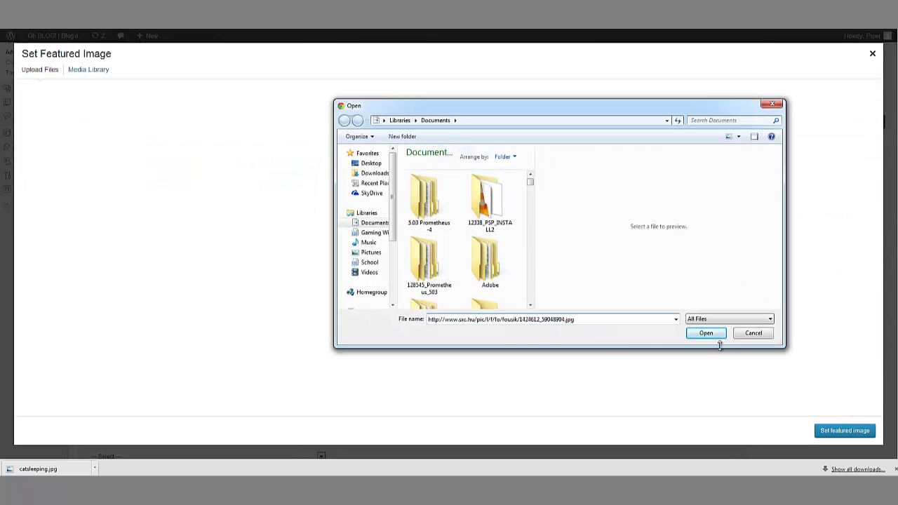
click(708, 334)
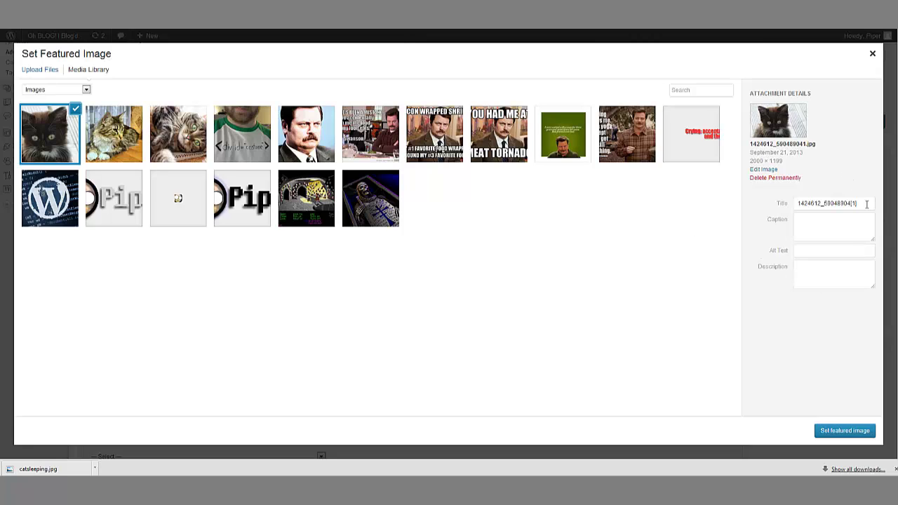
Step: Give the kitten image title and alt text 'cat-banner' and description 'just a black cat'
drag(867, 204, 720, 198)
text(cat)
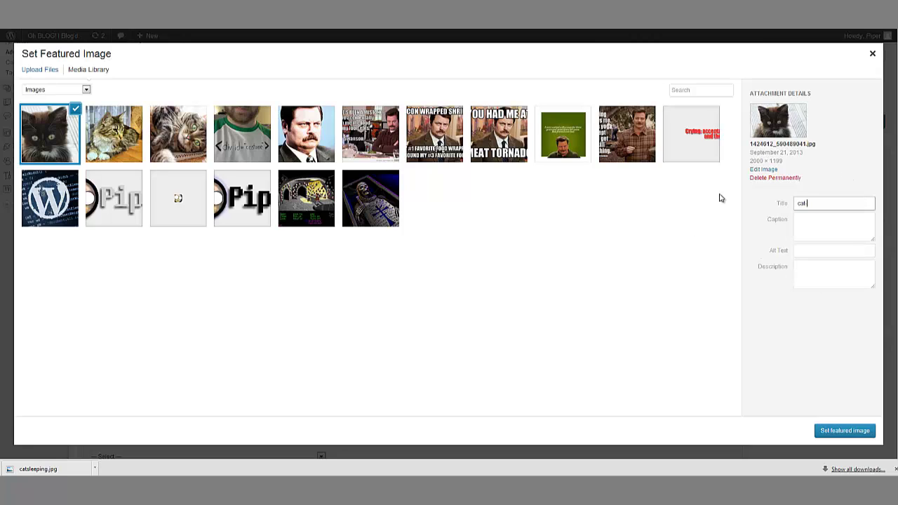
key(ctrl+a)
key(ctrl+c)
click(832, 251)
key(ctrl+v)
click(824, 270)
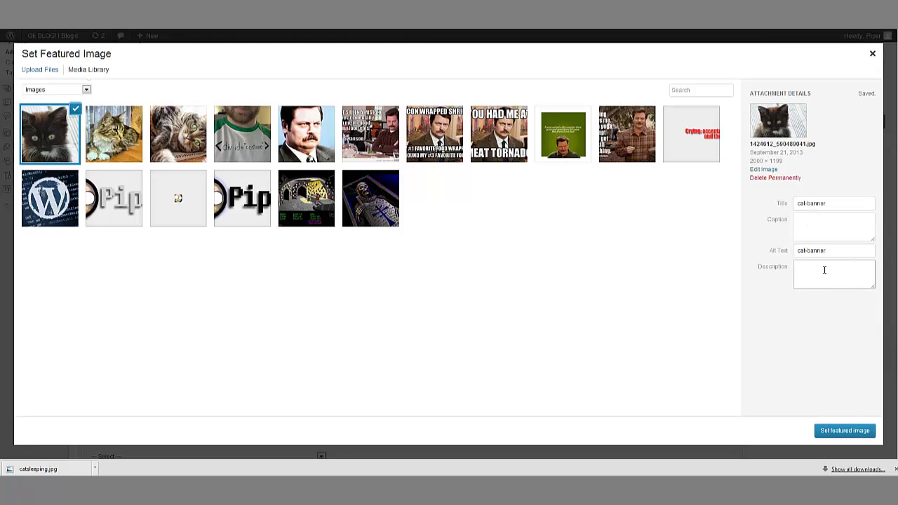
text(just a black cat)
Step: Set the kitten as featured image, confirm it in the Featured Image box, then view the live post
click(849, 431)
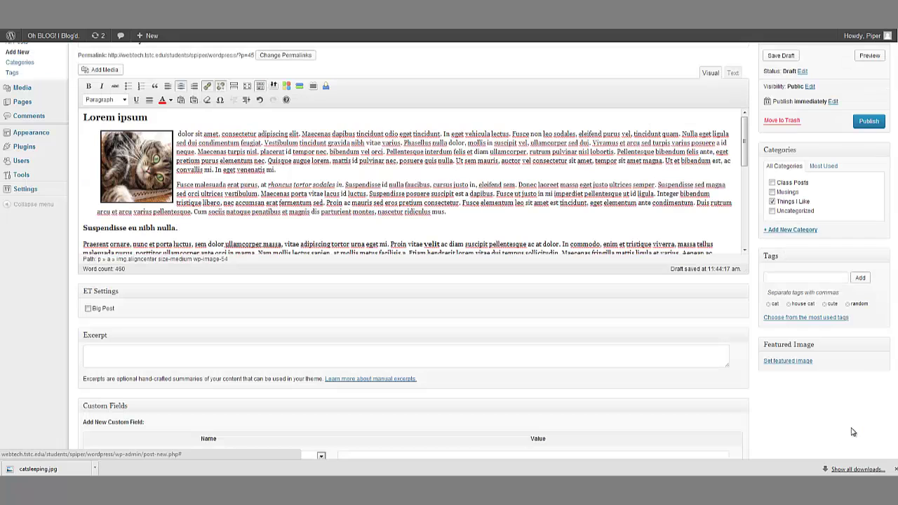
scroll(821, 341, down, 2)
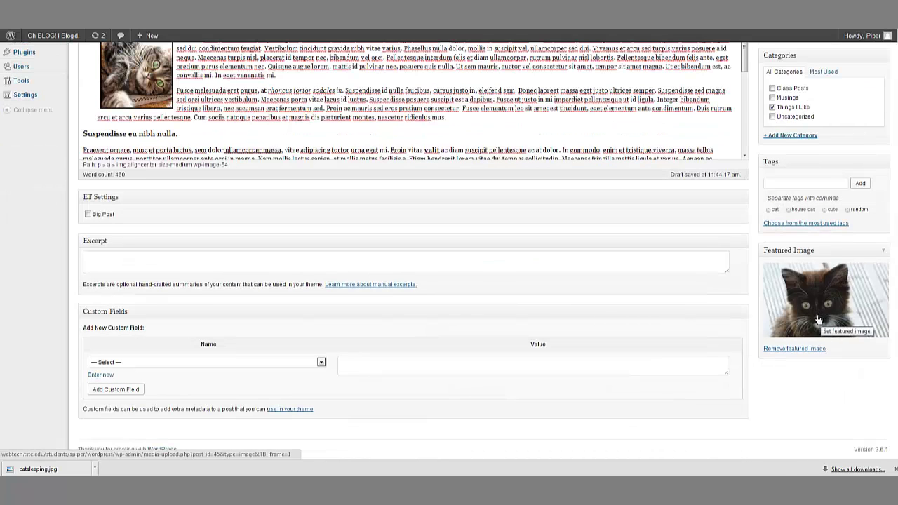
scroll(813, 316, up, 2)
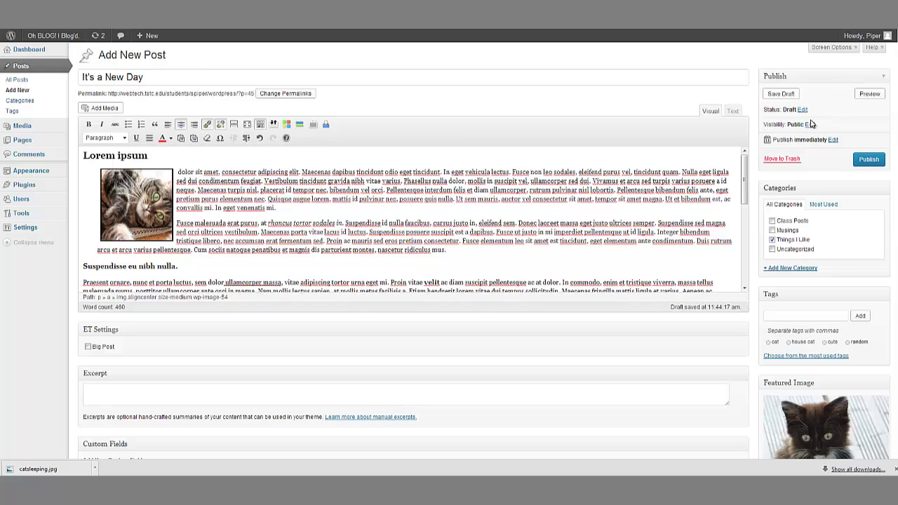
scroll(881, 187, down, 1)
scroll(887, 211, up, 1)
scroll(866, 391, down, 1)
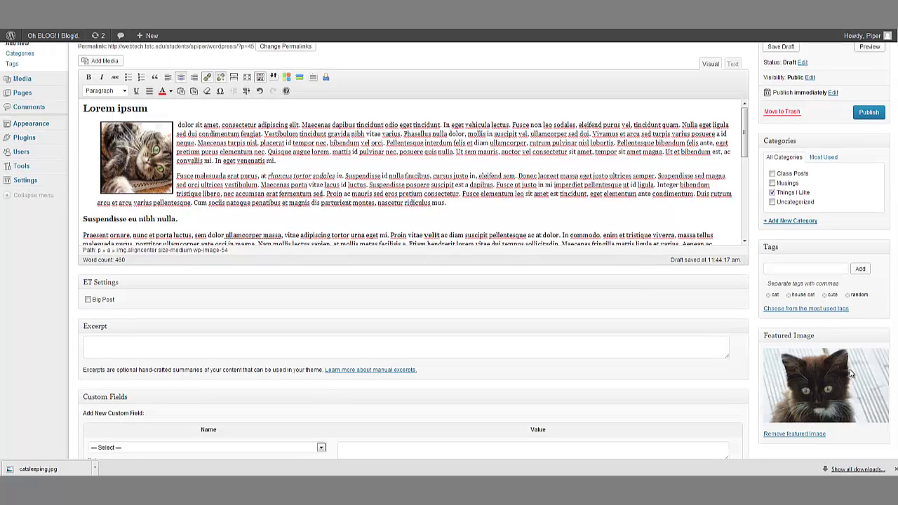
scroll(698, 331, up, 1)
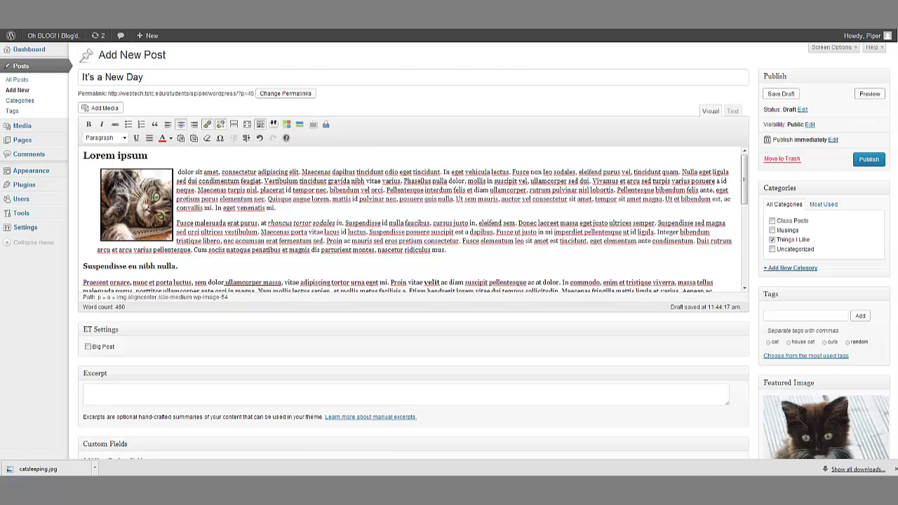
click(147, 93)
Step: Scroll through the live It's a New Day post to review the kitten thumbnail and tags
scroll(12, 234, down, 1)
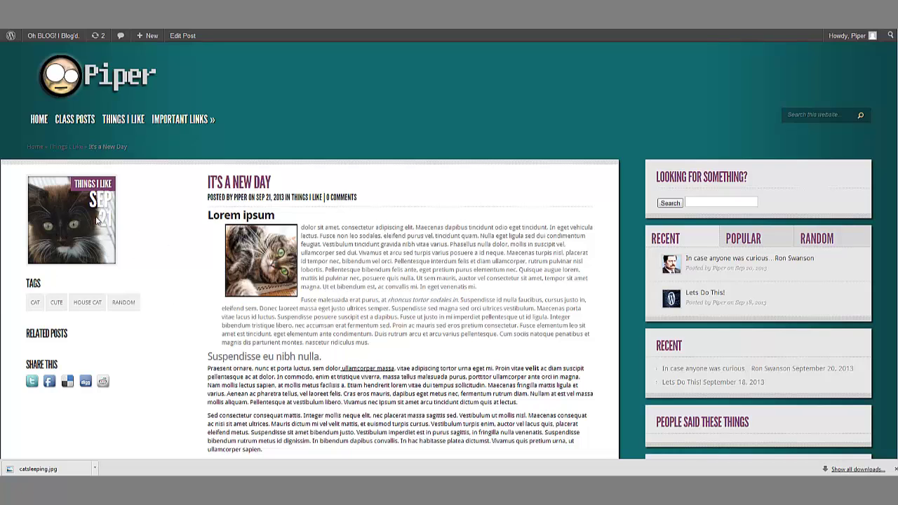
scroll(473, 294, down, 3)
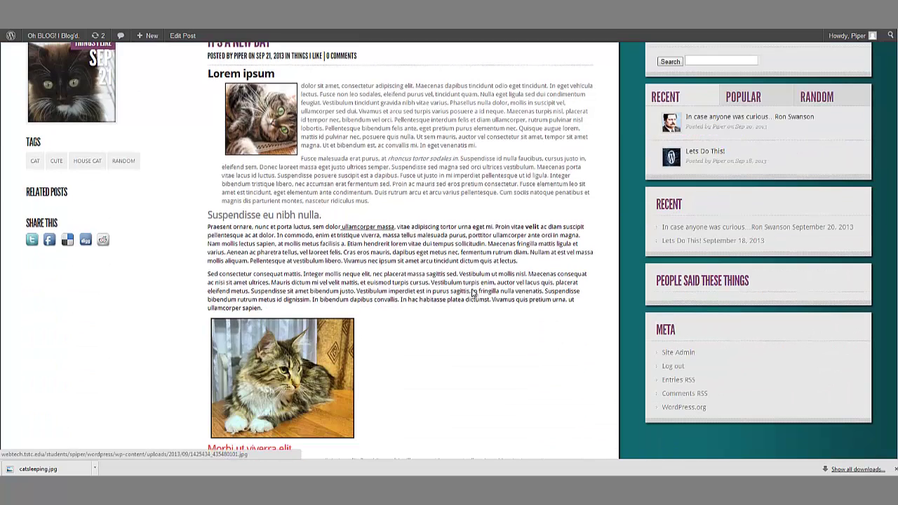
scroll(417, 304, down, 3)
scroll(417, 304, up, 5)
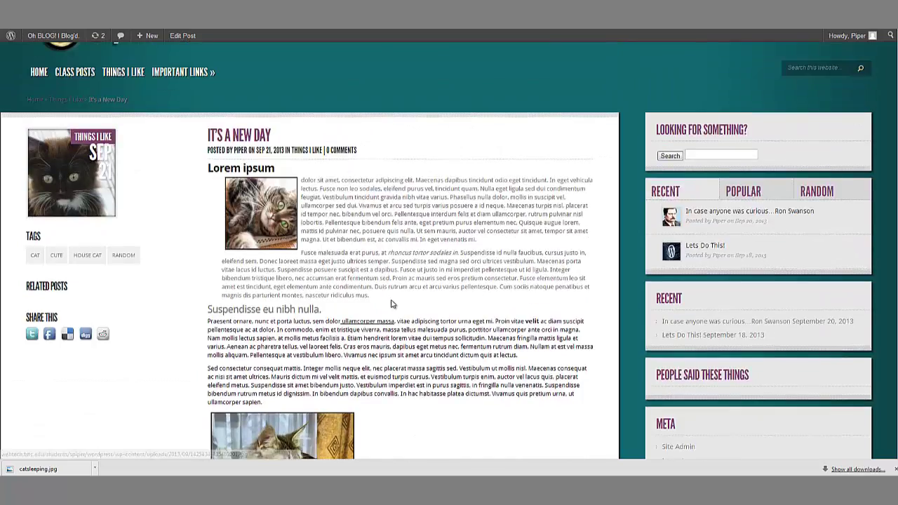
scroll(392, 304, up, 2)
scroll(341, 262, down, 1)
Step: Return to the post editor and start a new empty paragraph after 'lectus.'
key(alt+Left)
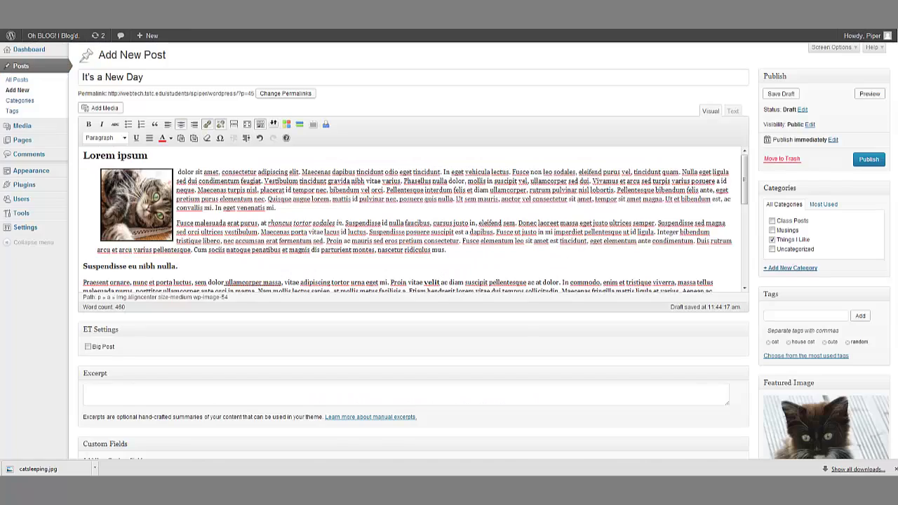
scroll(376, 259, down, 2)
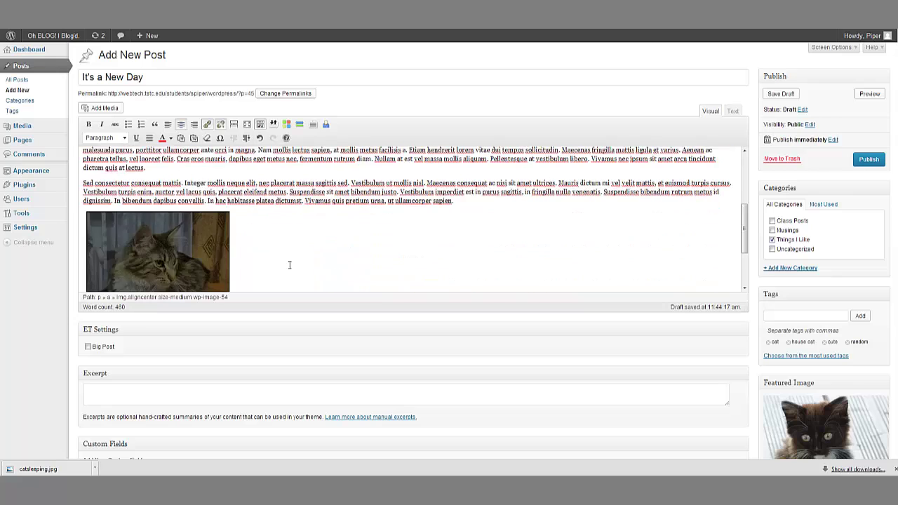
scroll(289, 265, up, 1)
click(192, 216)
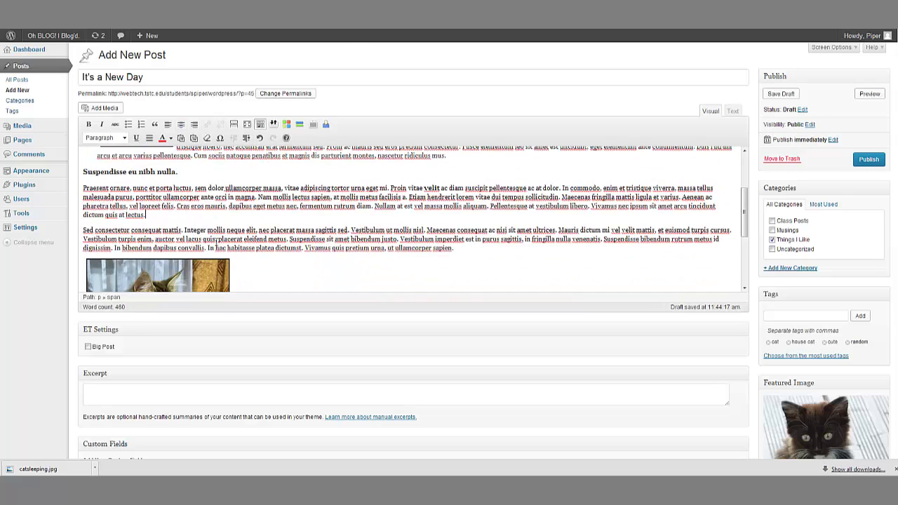
key(Return)
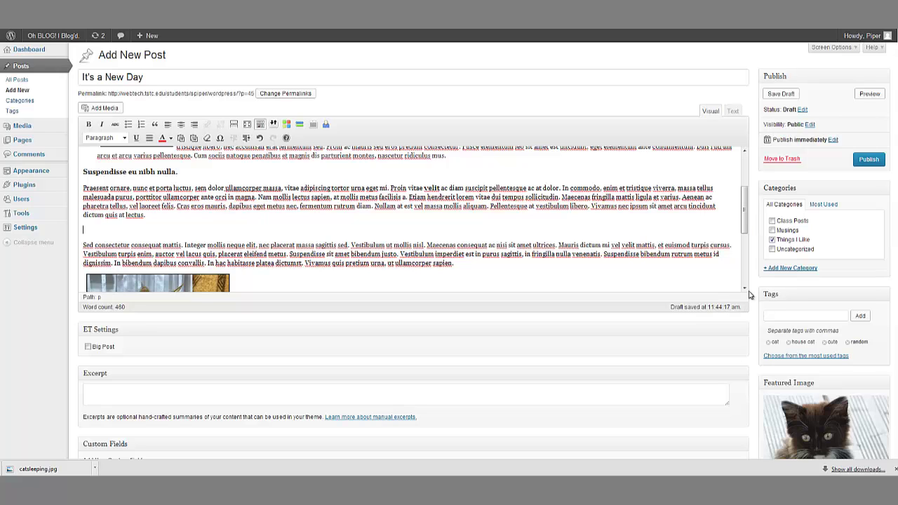
Step: Bring up Add Media's Insert from URL panel, then switch to the stock.xchng tab
click(111, 109)
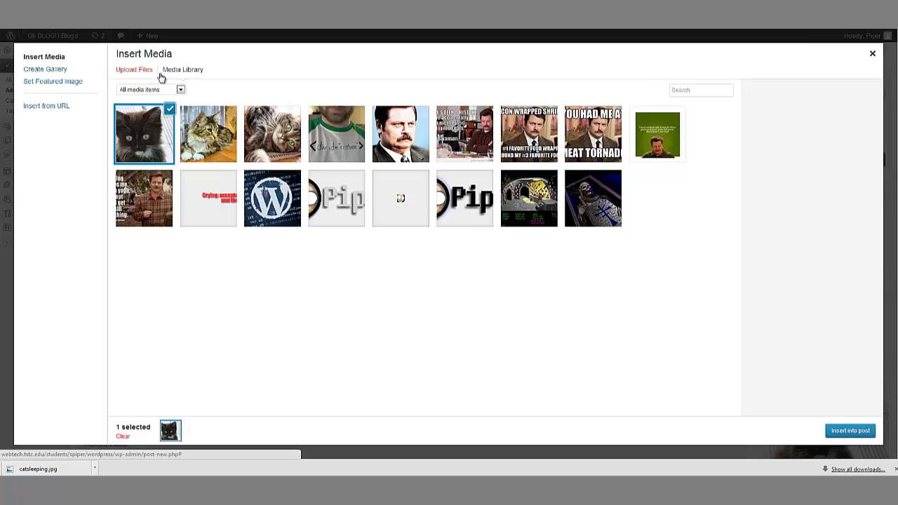
click(57, 113)
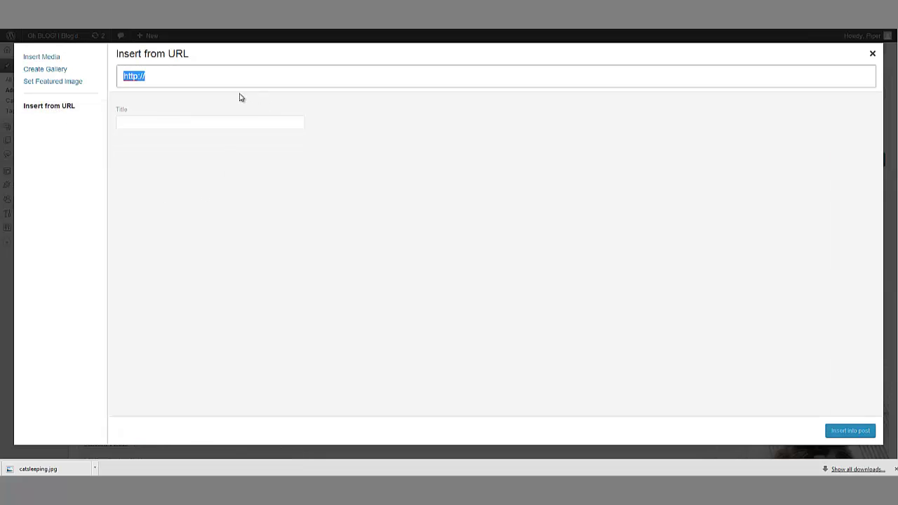
key(ctrl+Tab)
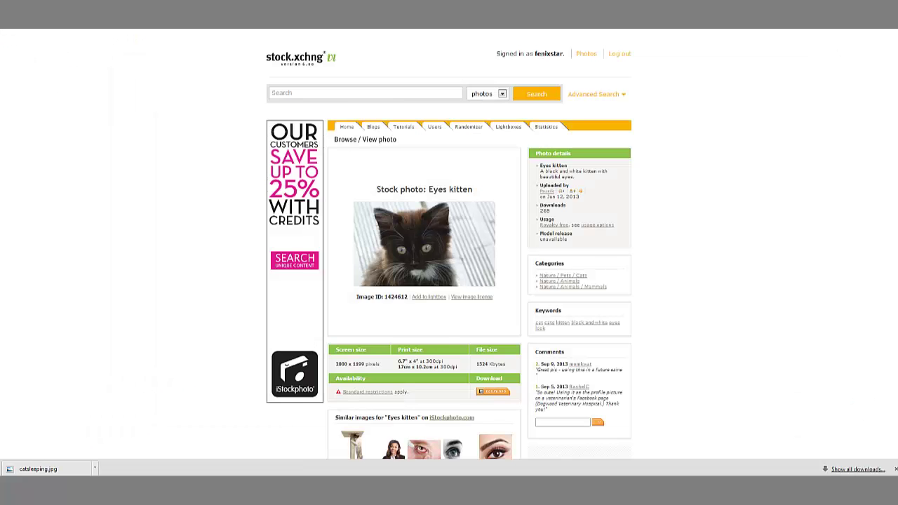
Step: Copy the full-size image URL of the Bengal Cat sitting on Garden Table photo
key(alt+Left)
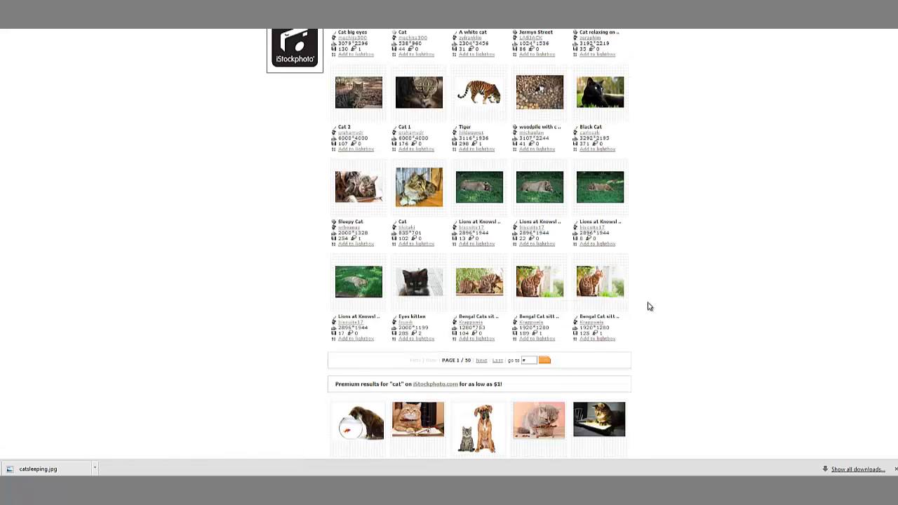
click(595, 293)
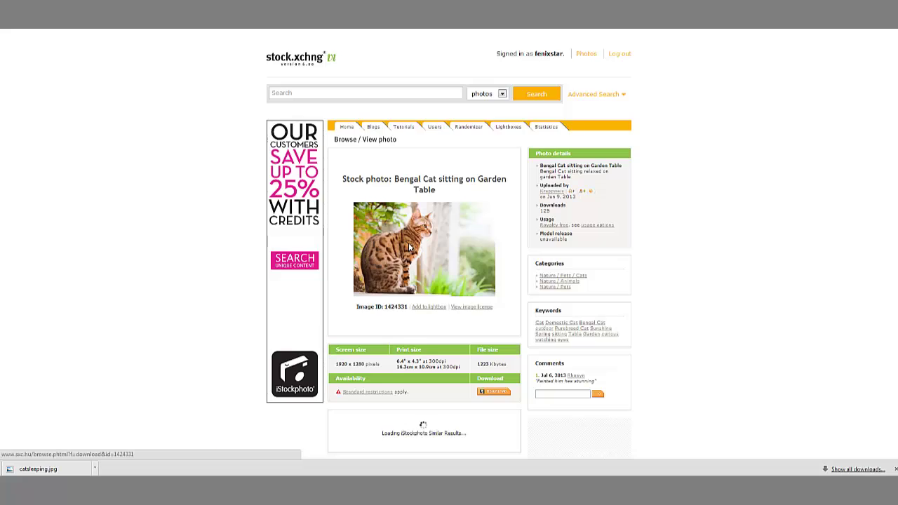
click(493, 391)
right_click(267, 156)
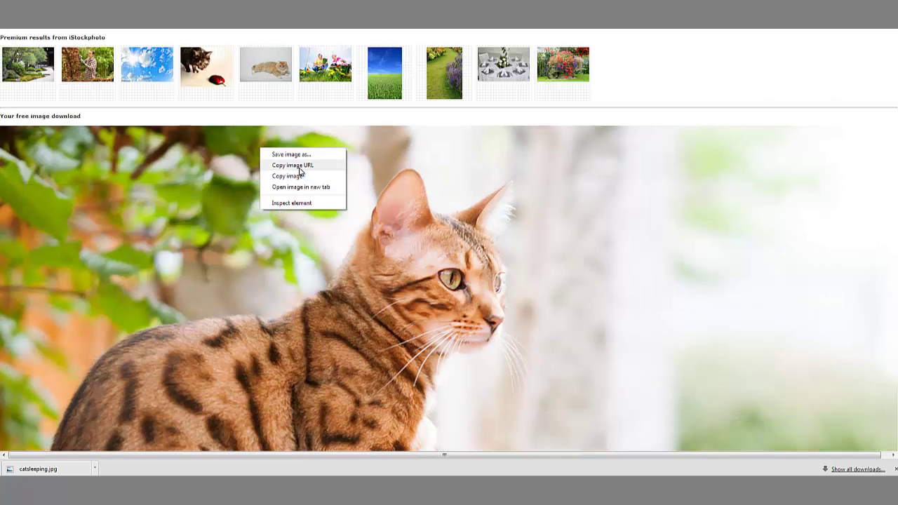
click(289, 155)
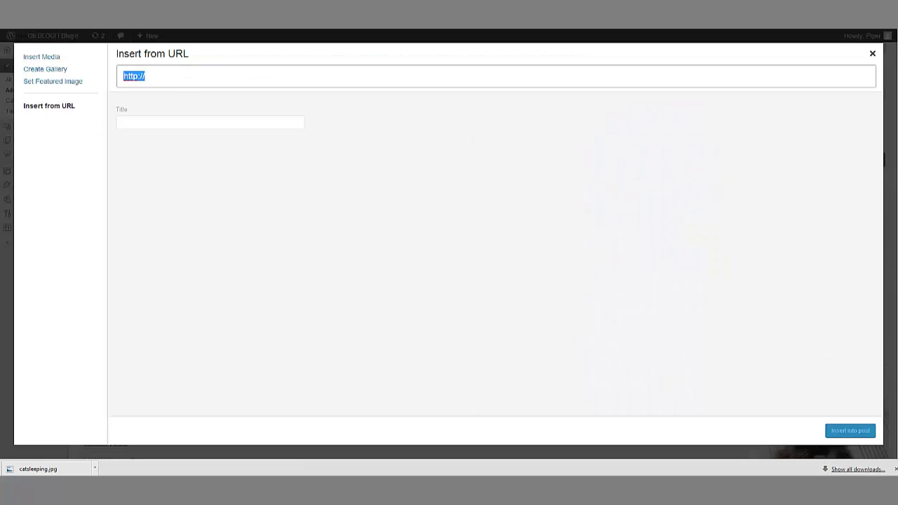
Step: Insert the Bengal cat photo by URL with alt text 'cat-sitting2' and caption 'This is an amazing cat'
drag(179, 72, 66, 76)
text(http://www.sxc.hu/pic/l/k/kr/krappweis/1424331_78927122.jpg)
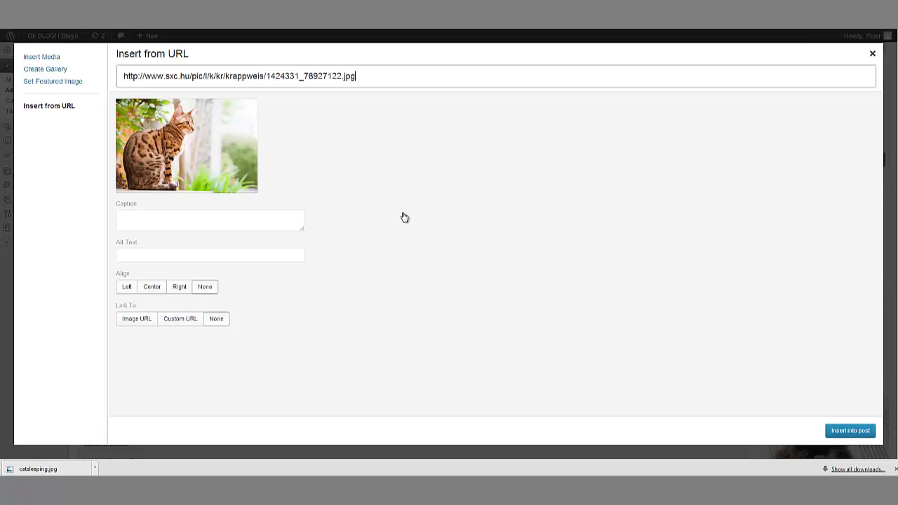
click(145, 219)
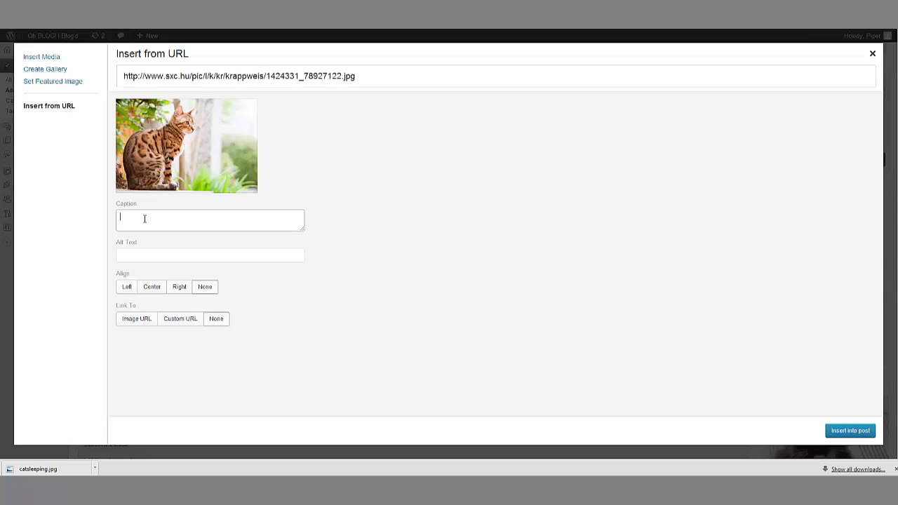
click(225, 254)
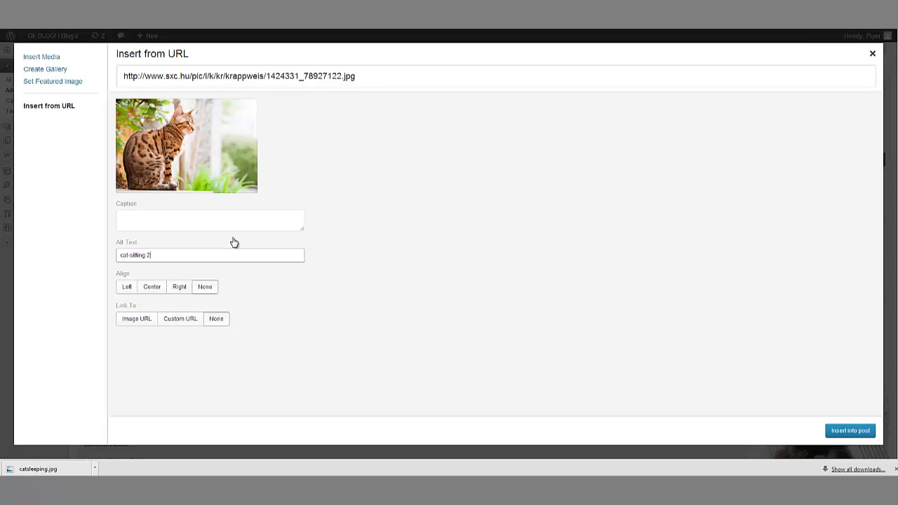
key(ctrl+a)
click(164, 226)
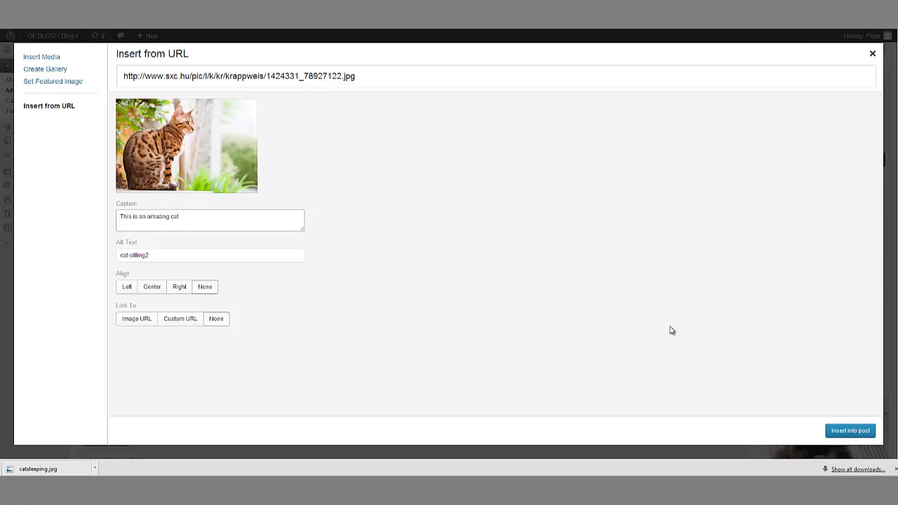
click(858, 436)
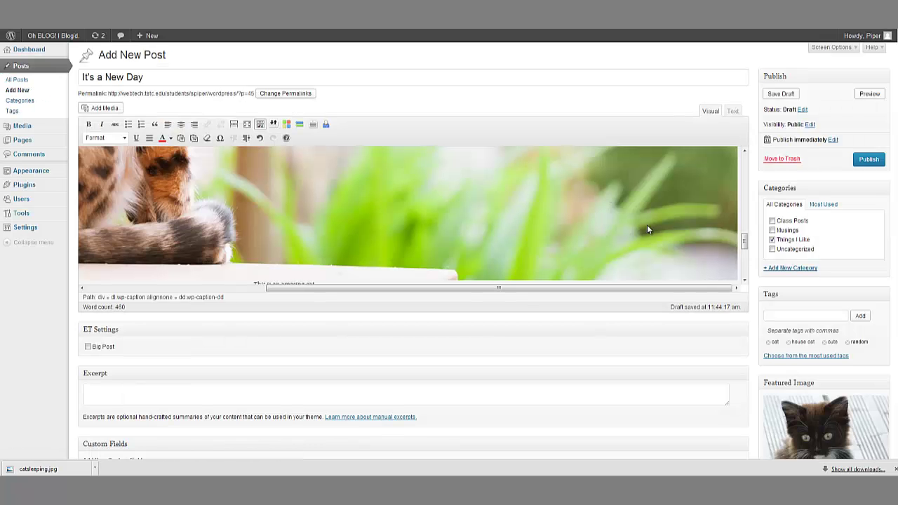
scroll(646, 225, up, 5)
scroll(565, 263, down, 4)
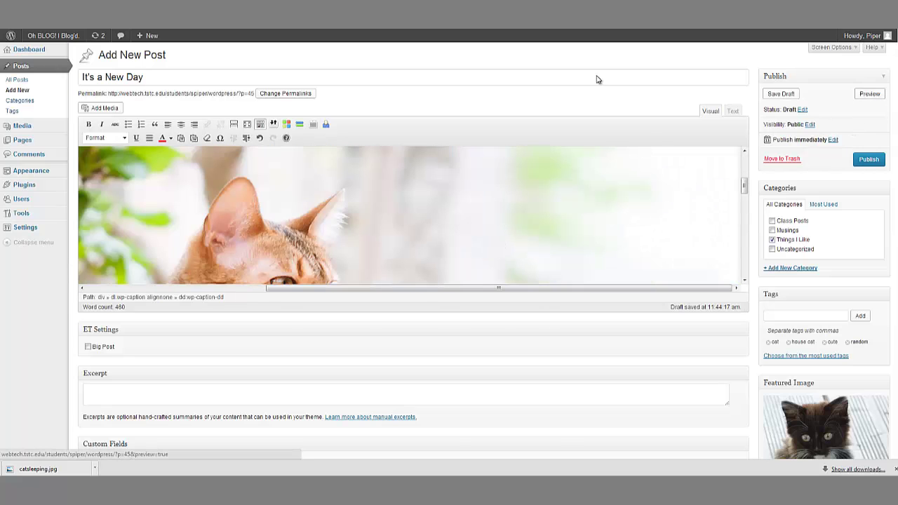
scroll(350, 210, down, 5)
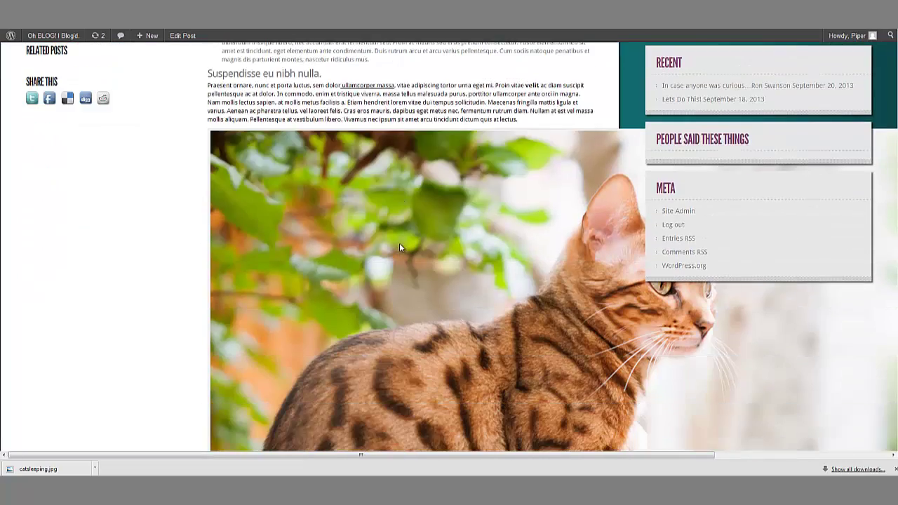
click(400, 243)
scroll(403, 251, down, 3)
scroll(407, 254, up, 5)
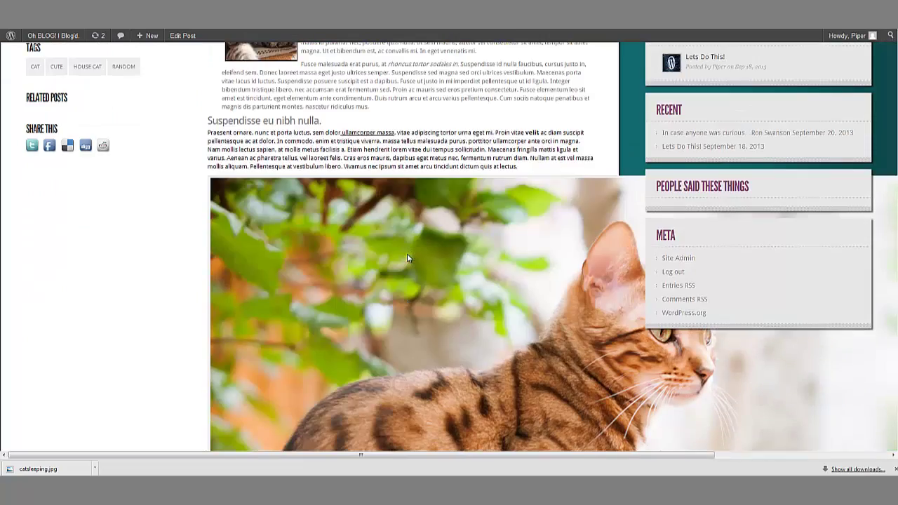
scroll(407, 257, down, 3)
scroll(407, 259, down, 3)
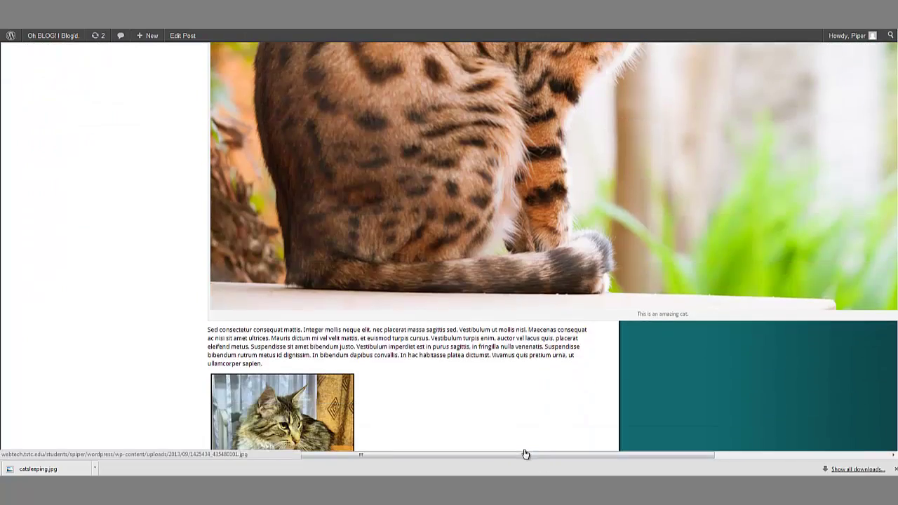
drag(525, 454, 702, 467)
scroll(317, 414, up, 10)
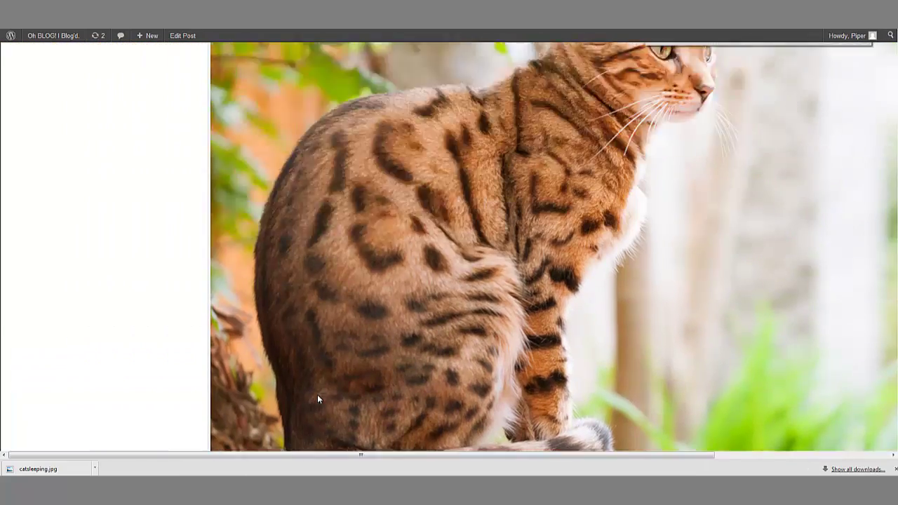
scroll(336, 395, up, 2)
scroll(500, 364, down, 4)
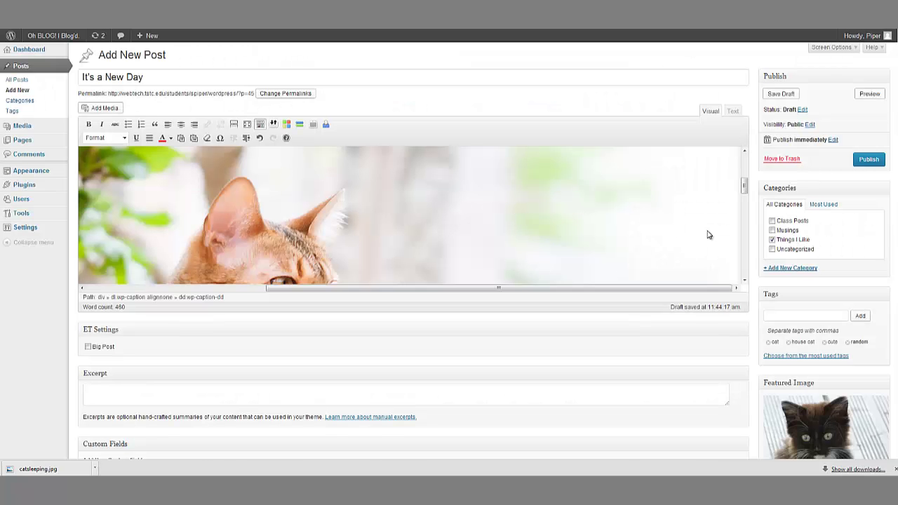
Step: Resize the Bengal cat photo to 60% after previewing 90%, 70% and 100%
click(98, 183)
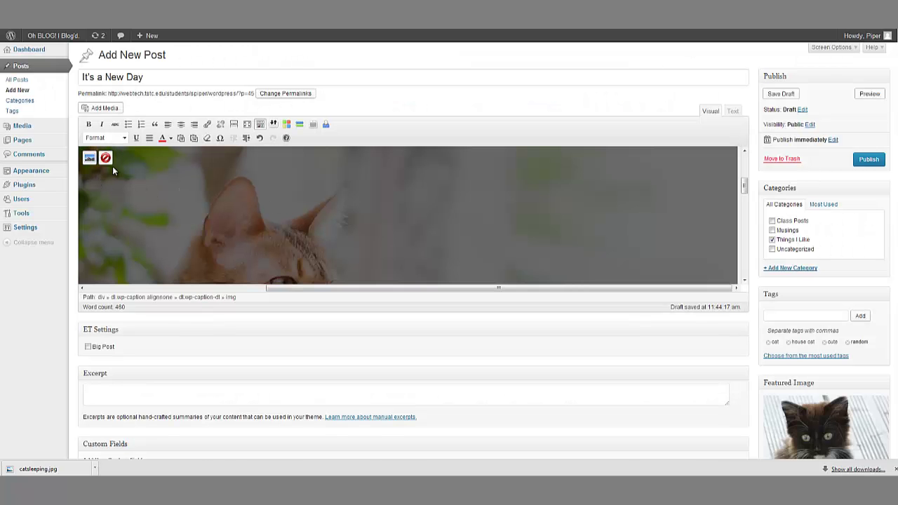
click(89, 157)
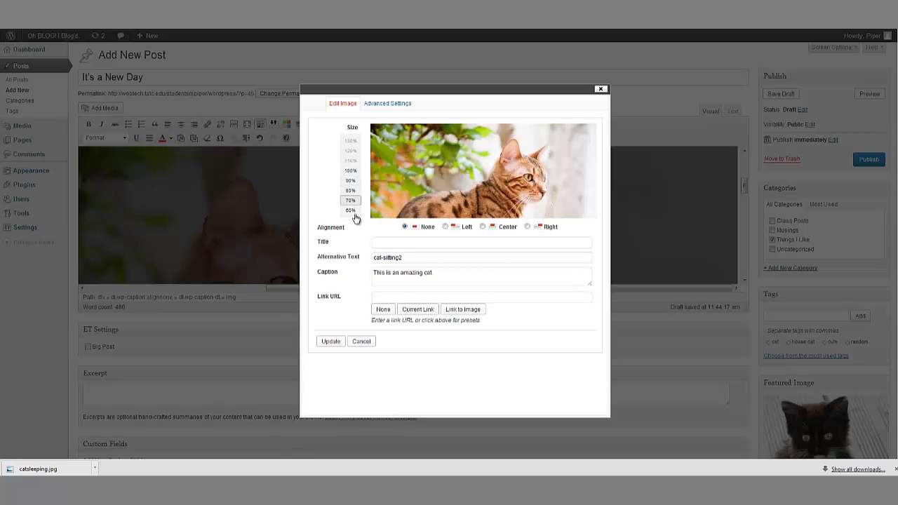
click(351, 181)
click(350, 201)
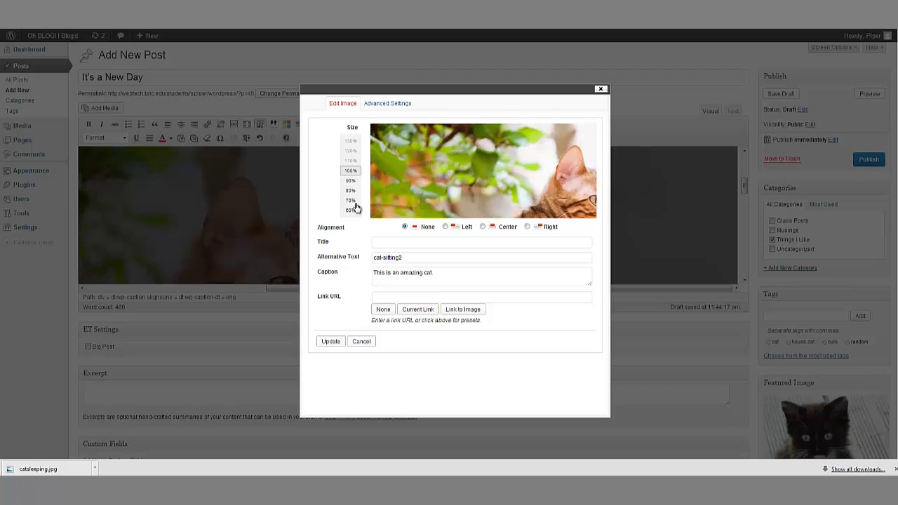
click(349, 170)
click(351, 210)
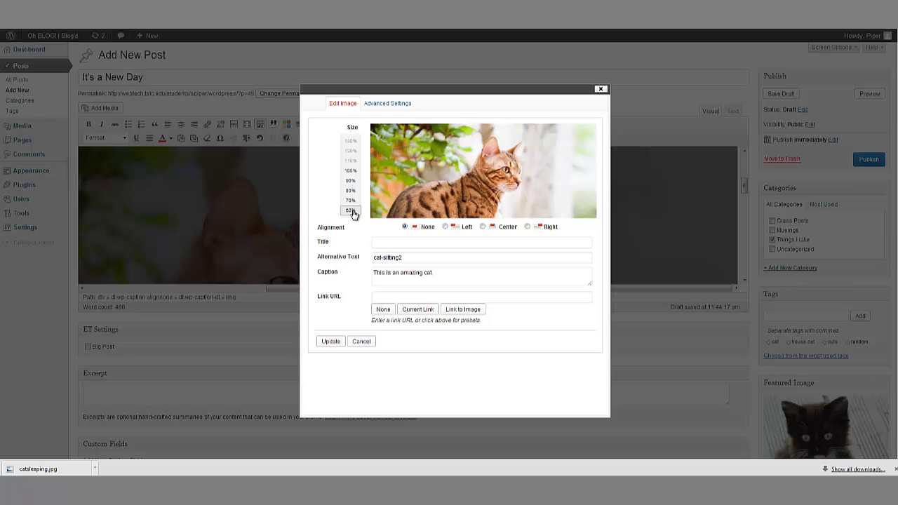
click(342, 342)
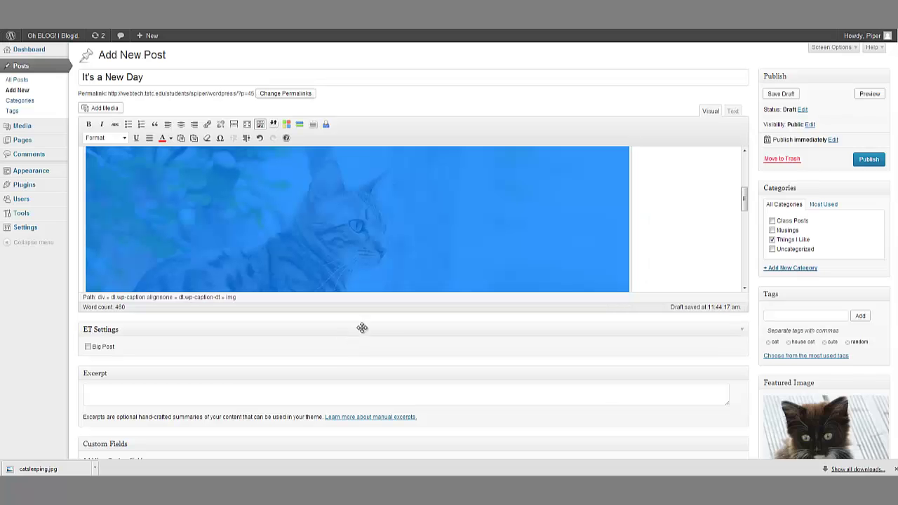
click(688, 230)
scroll(722, 210, up, 2)
scroll(721, 209, down, 2)
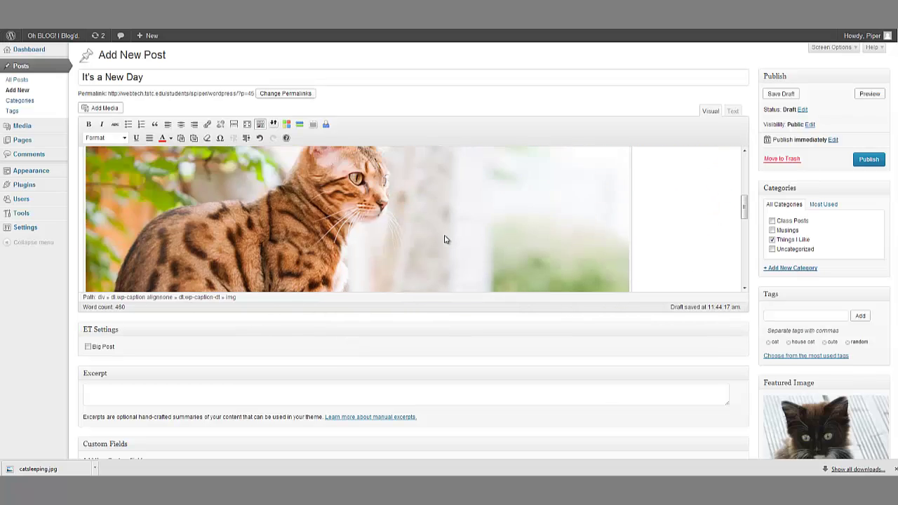
scroll(445, 237, down, 2)
scroll(375, 230, down, 2)
Step: Reopen the cat photo's size settings and reapply the 60% size
click(236, 233)
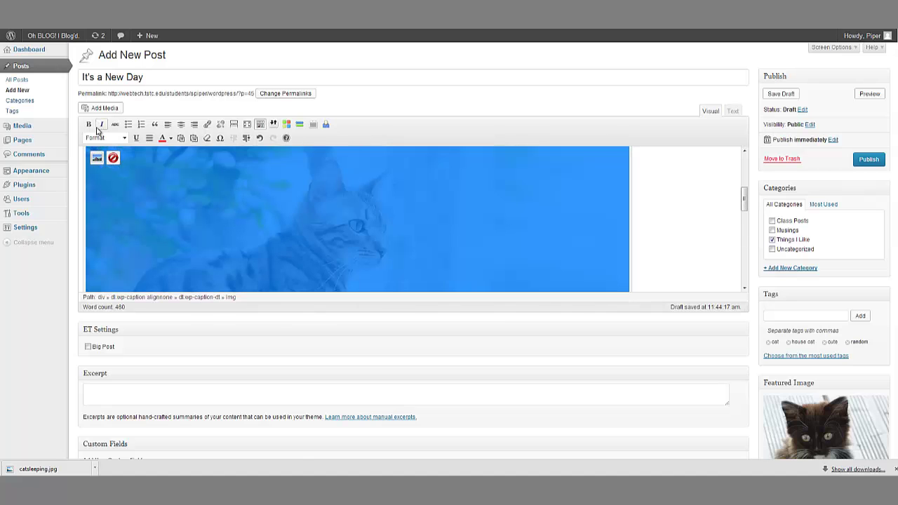
click(97, 157)
click(349, 210)
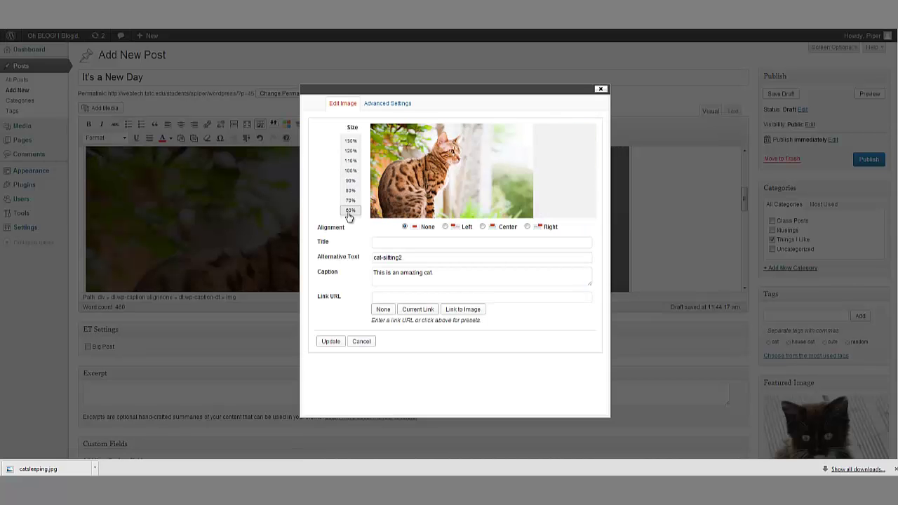
click(333, 341)
click(529, 225)
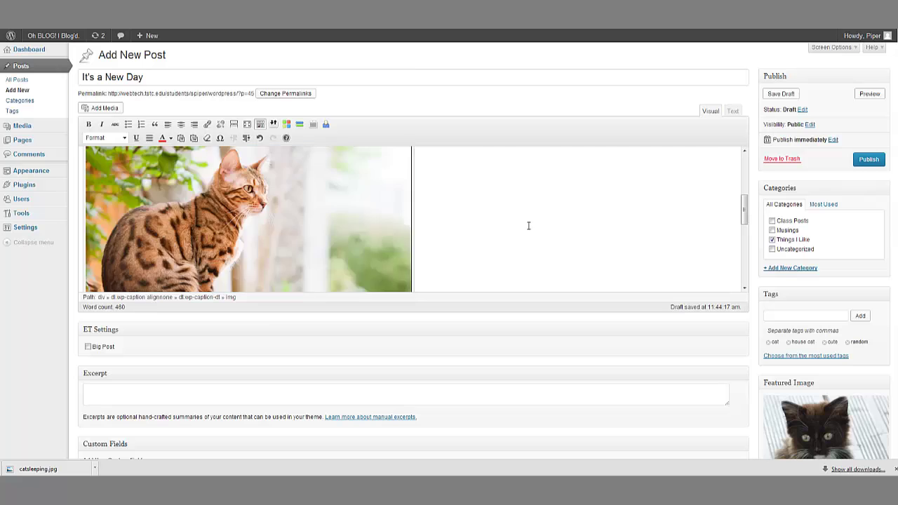
Step: Preview the It's a New Day post on the blog and look over the image caption
click(869, 94)
scroll(379, 283, down, 4)
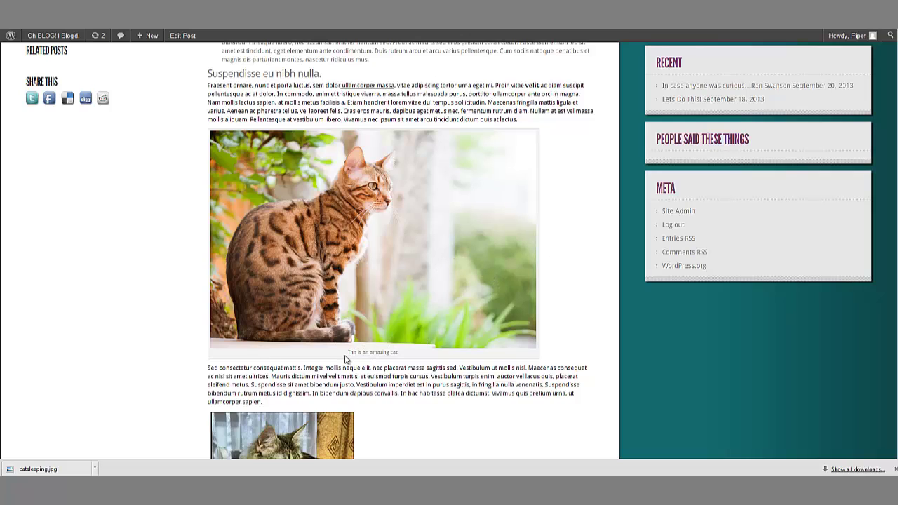
drag(345, 352, 434, 357)
click(433, 358)
Step: Back in the editor, centre the resized Bengal cat photo in the post
key(ctrl+Tab)
click(290, 209)
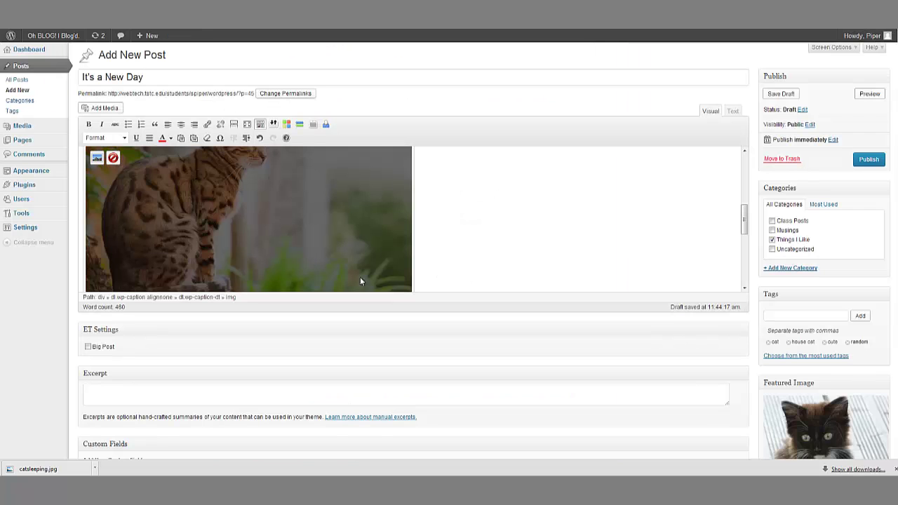
click(181, 124)
scroll(646, 235, up, 1)
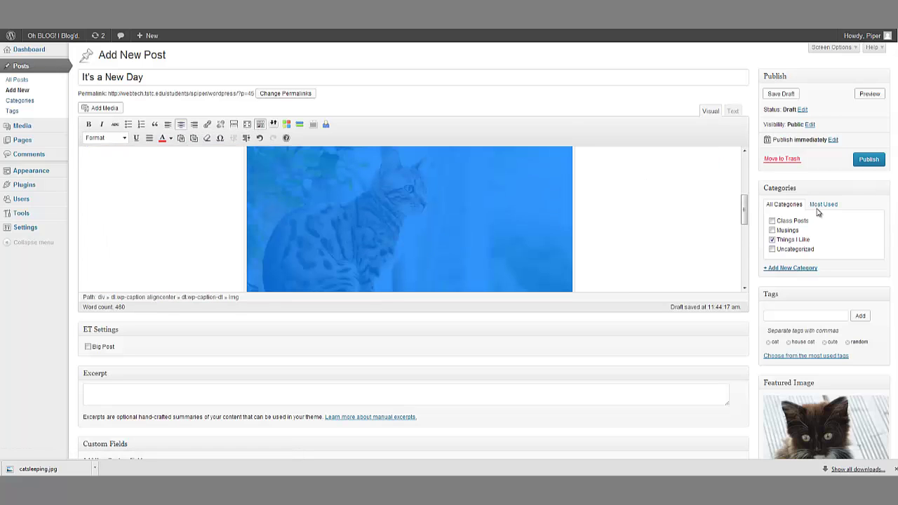
click(867, 170)
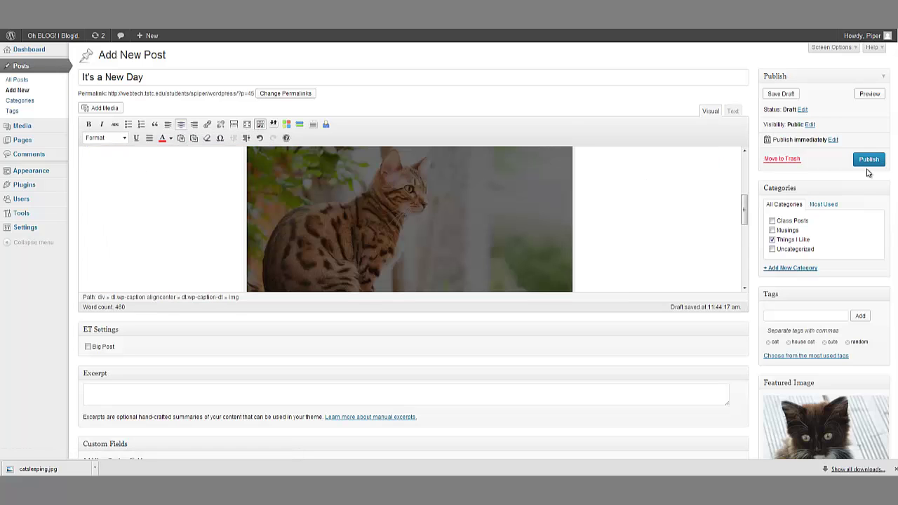
Step: Preview the post again to confirm the cat photo is now centred
click(868, 95)
scroll(465, 189, down, 4)
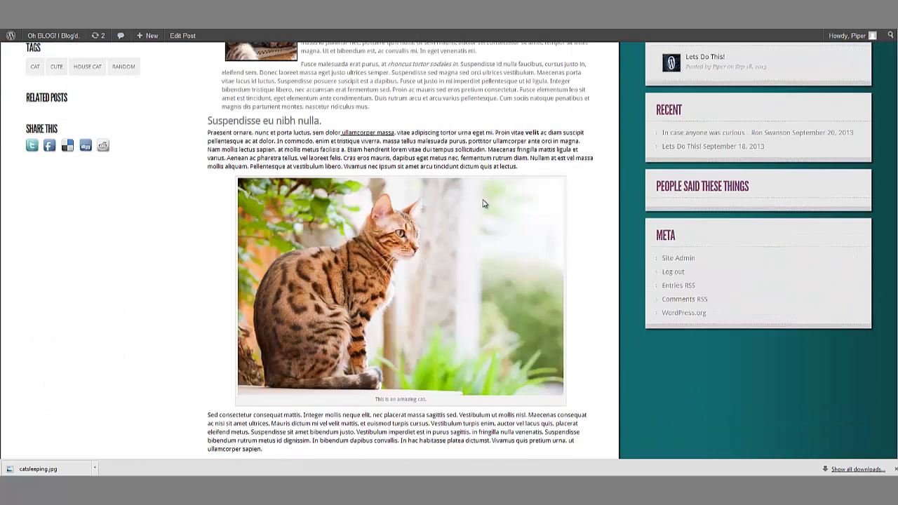
scroll(561, 422, down, 2)
scroll(501, 423, up, 3)
scroll(501, 423, down, 1)
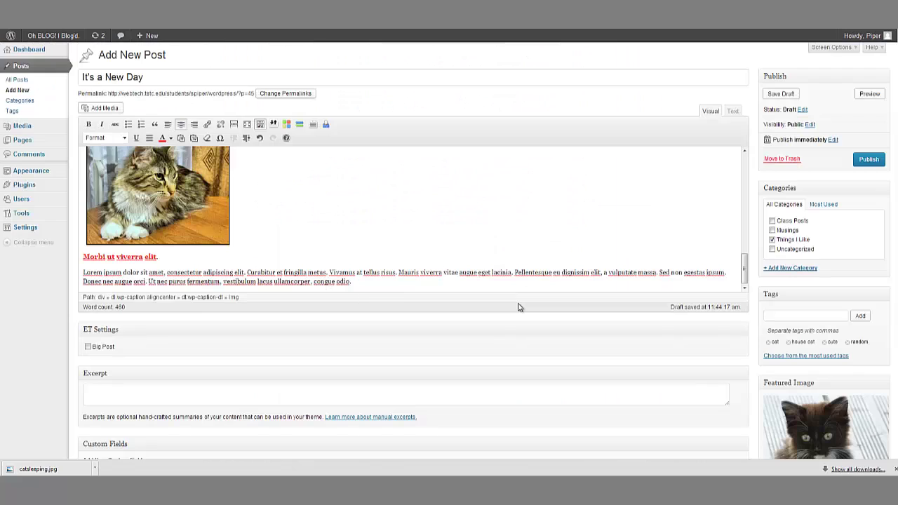
scroll(317, 277, up, 10)
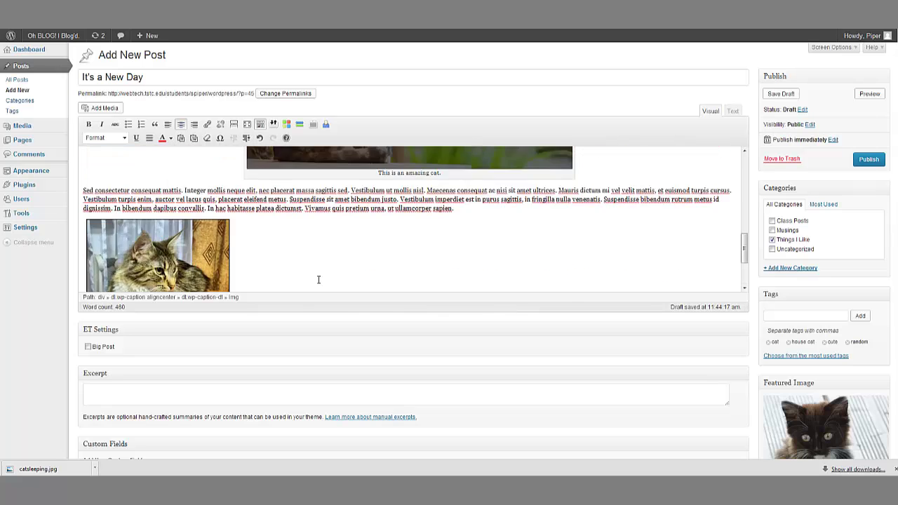
Step: Make 'It's a New Day' live with the blue Publish button
click(868, 160)
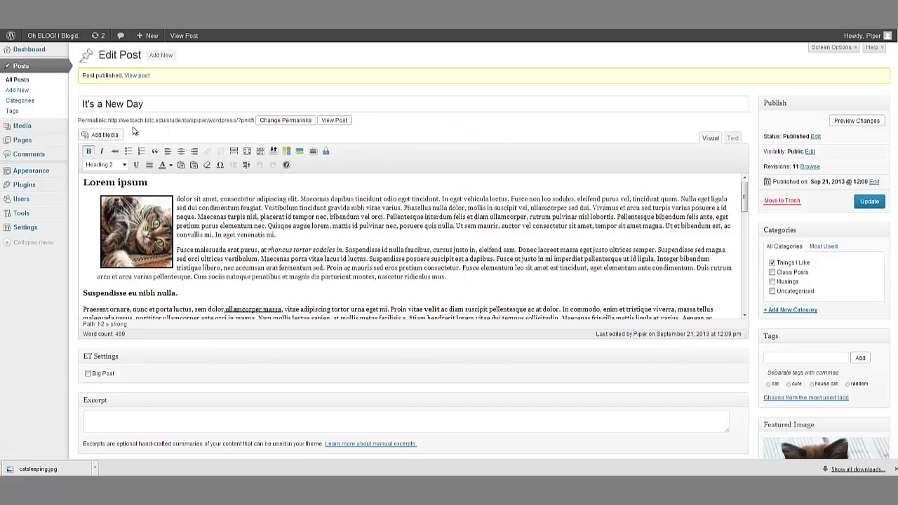
Step: Open Media > Library, browse the uploads, and view cat-banner's public attachment page
click(79, 127)
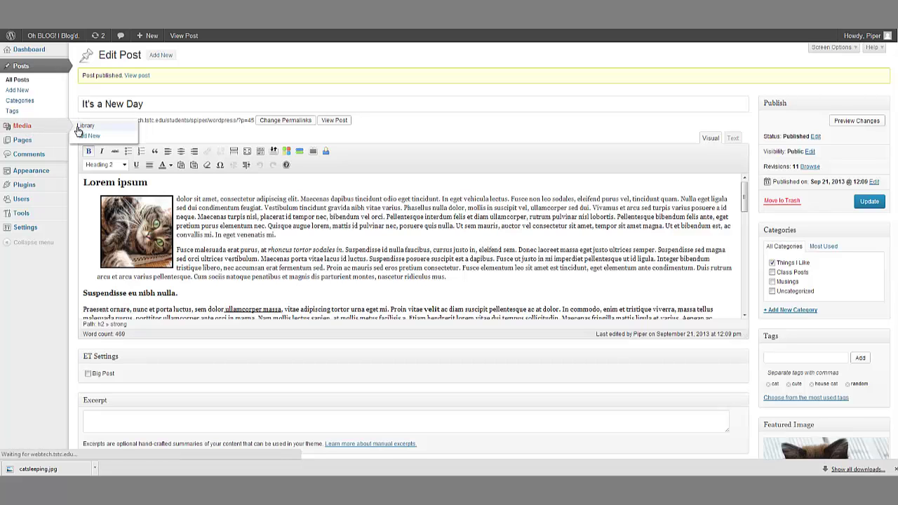
scroll(303, 304, down, 3)
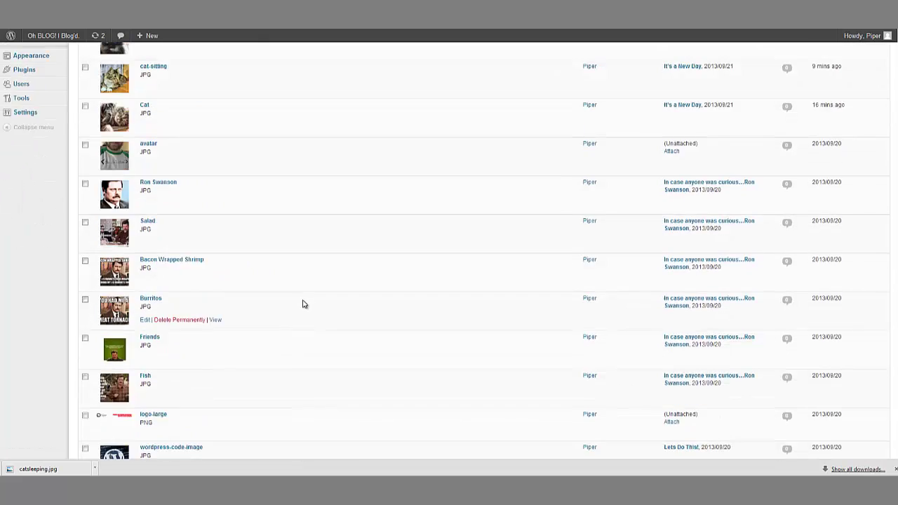
scroll(304, 303, down, 4)
scroll(335, 306, up, 6)
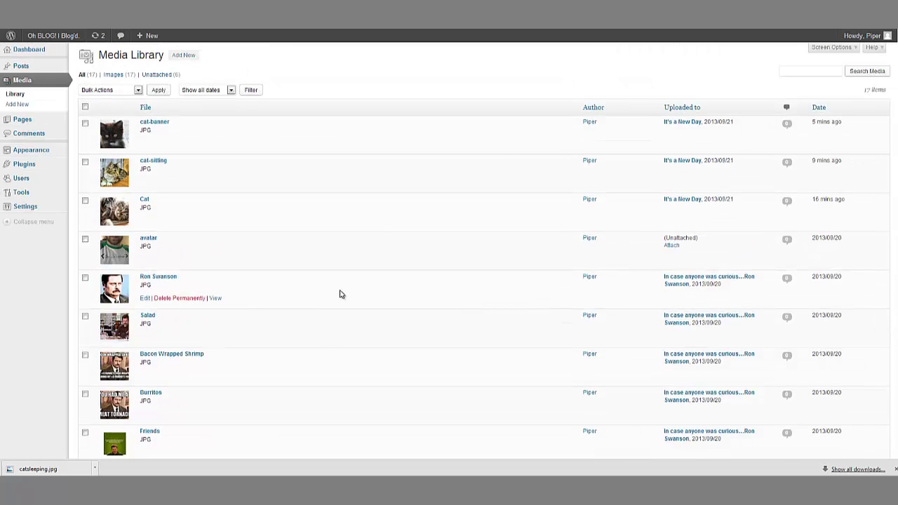
scroll(335, 242, down, 8)
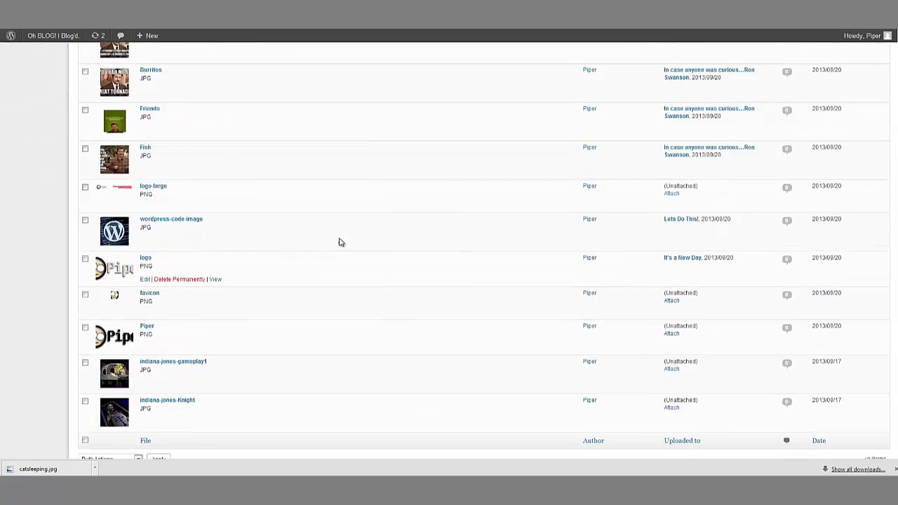
scroll(339, 242, up, 8)
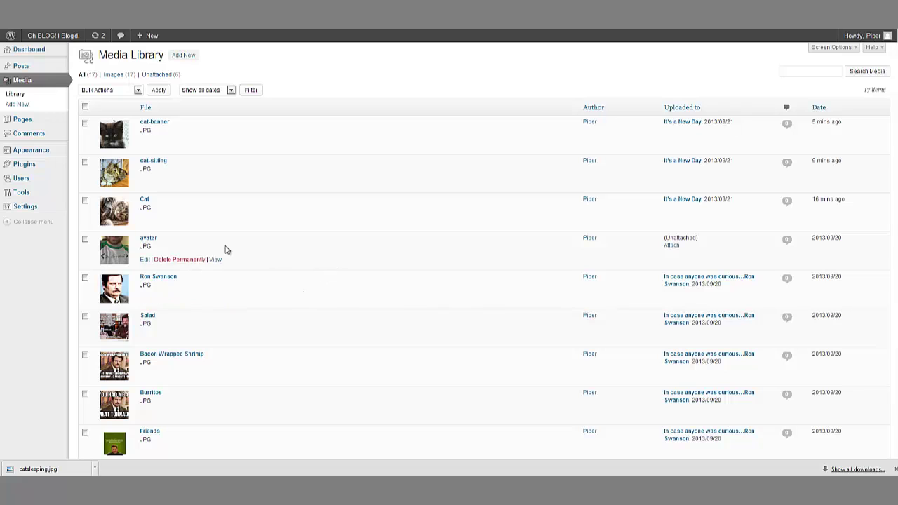
scroll(331, 208, down, 2)
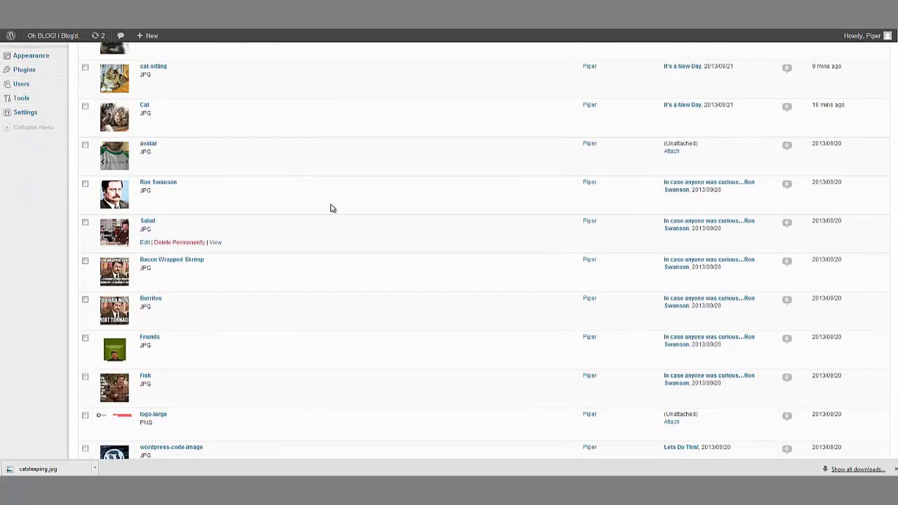
scroll(331, 208, up, 2)
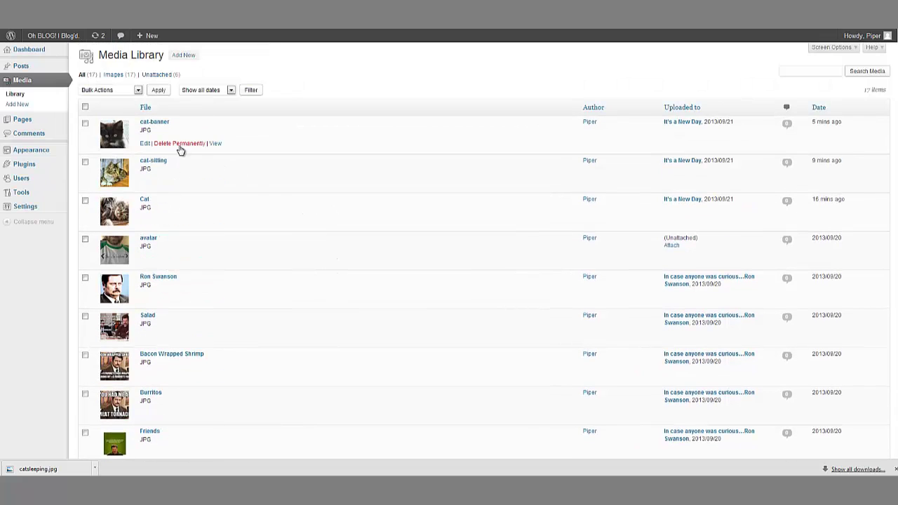
click(214, 144)
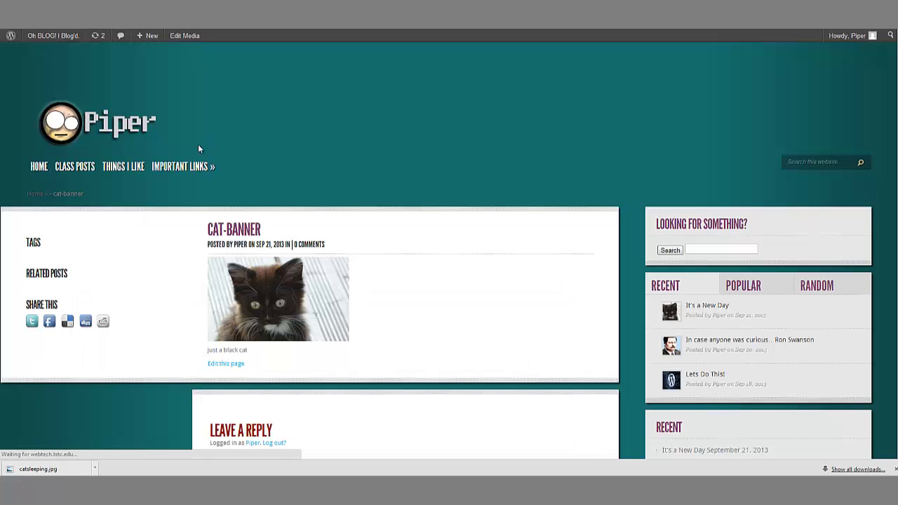
scroll(456, 303, down, 3)
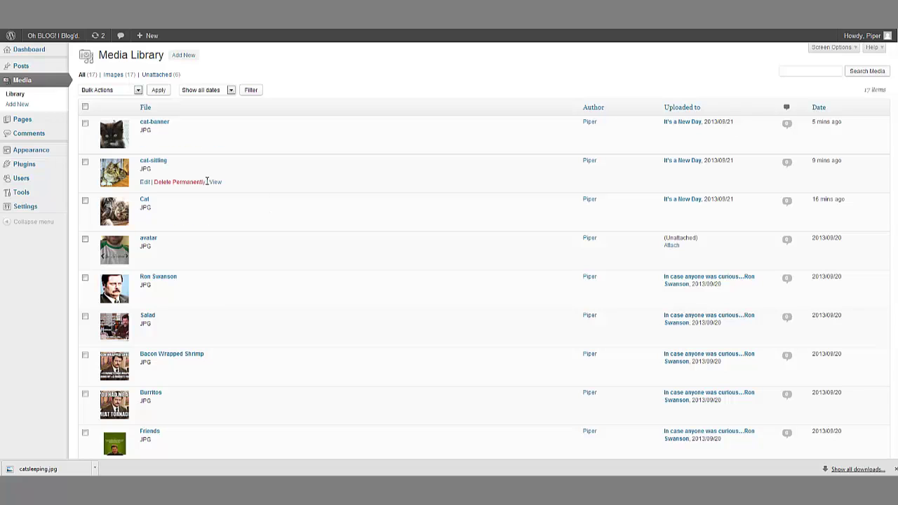
Step: Open cat-banner's Edit Media page and inspect its File URL and permalink
click(145, 144)
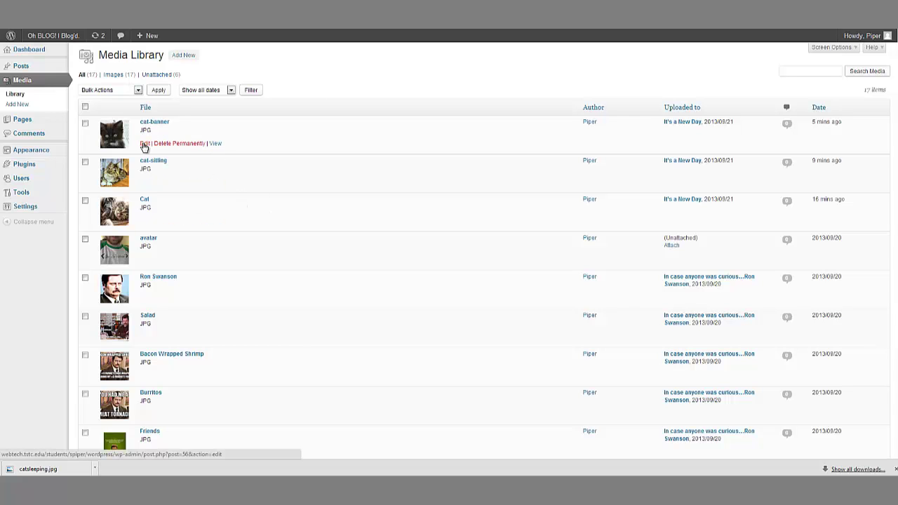
scroll(308, 260, down, 2)
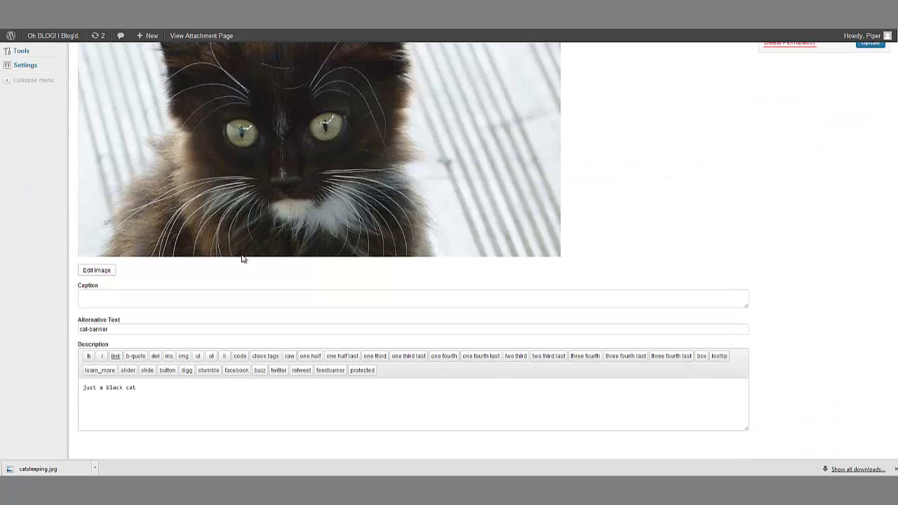
scroll(184, 287, up, 2)
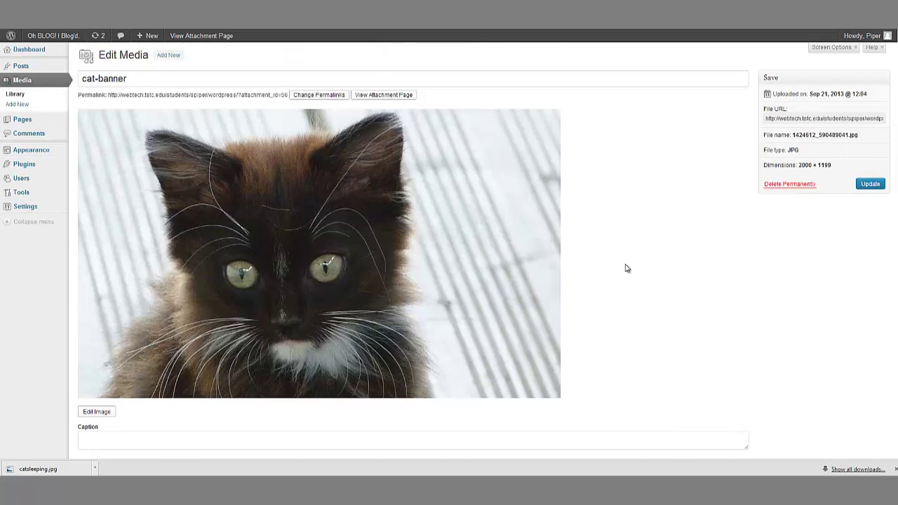
drag(778, 122, 894, 117)
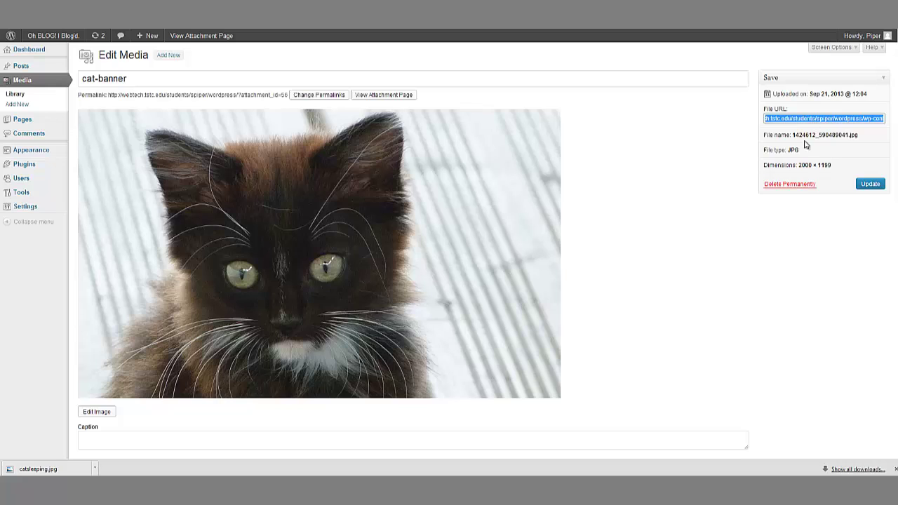
click(775, 160)
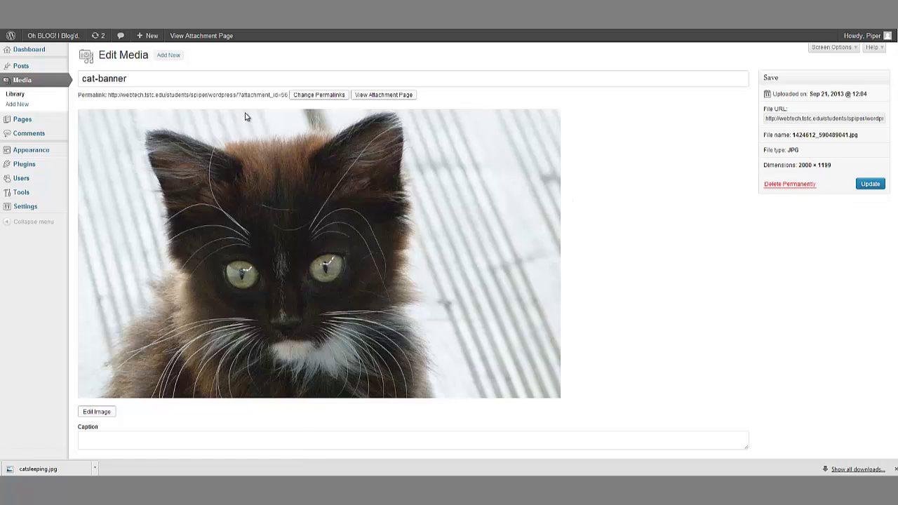
drag(141, 95, 284, 96)
click(216, 95)
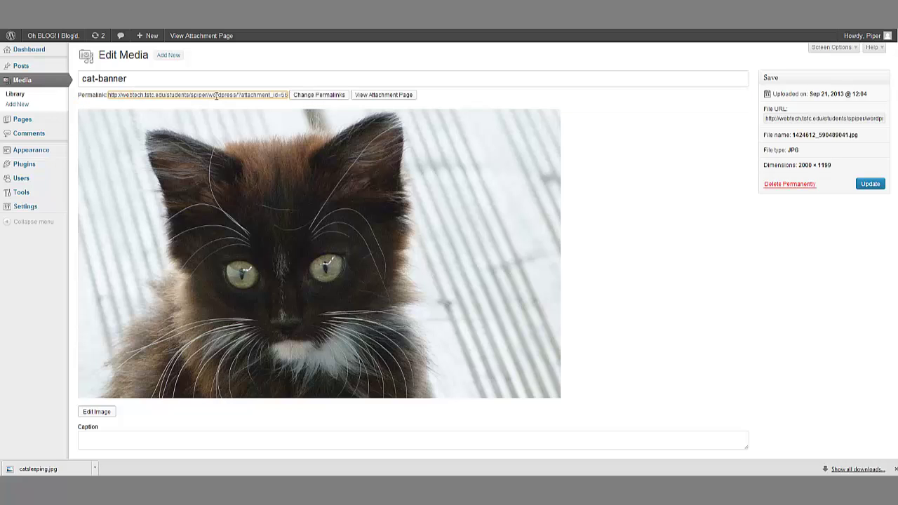
drag(125, 98, 255, 96)
click(633, 135)
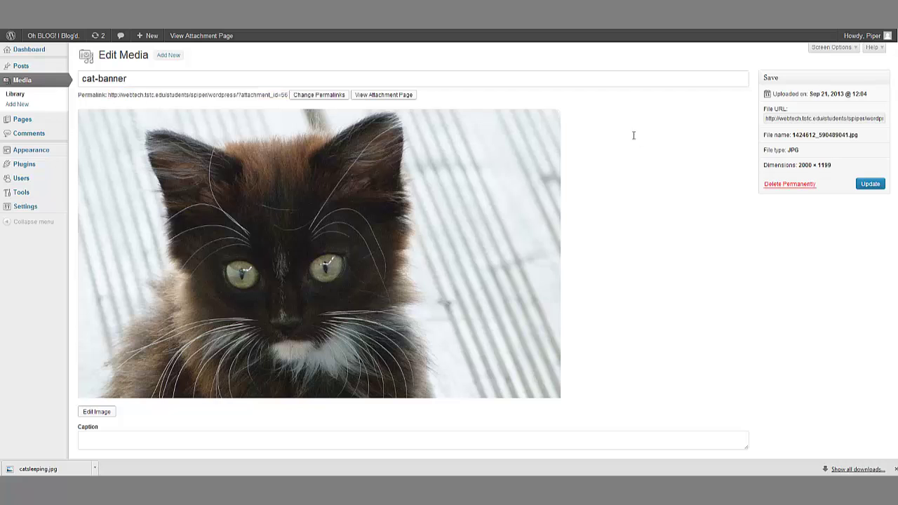
Step: Check the Caption field and the 'cat-banner' alternative text
scroll(596, 204, down, 5)
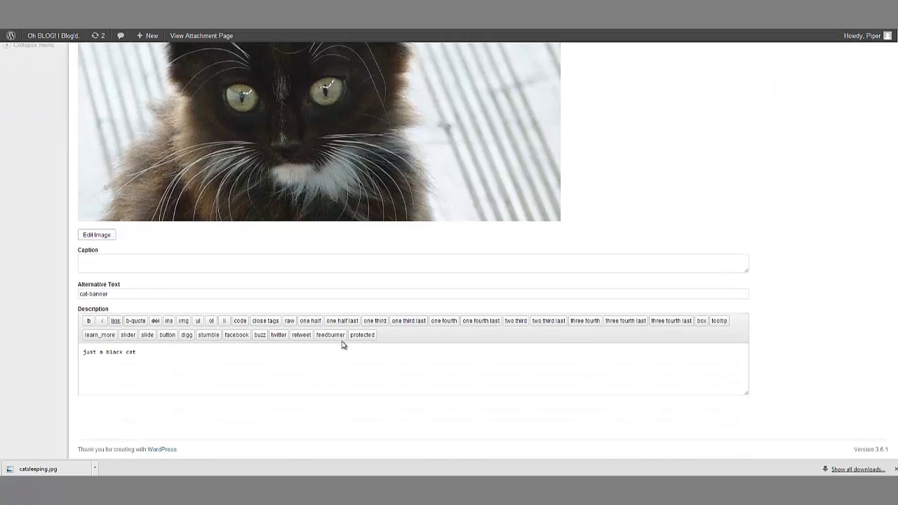
click(117, 261)
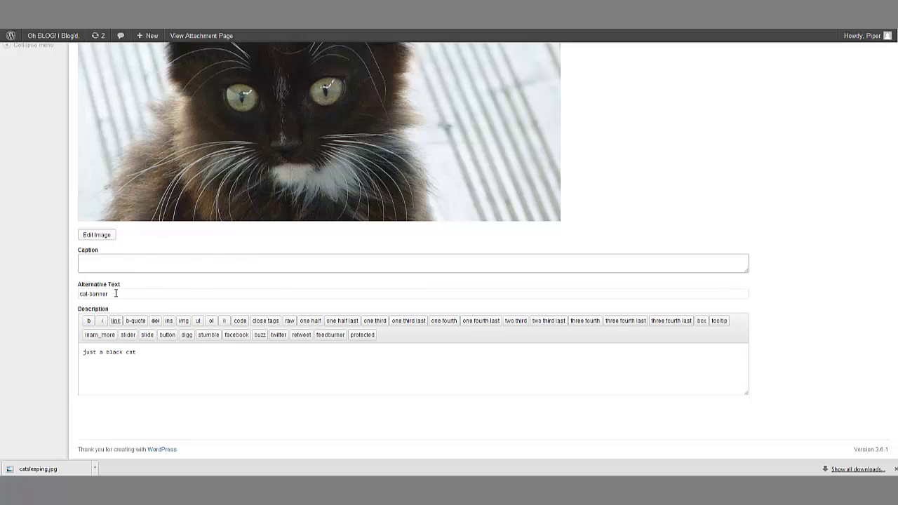
click(116, 293)
drag(116, 293, 50, 303)
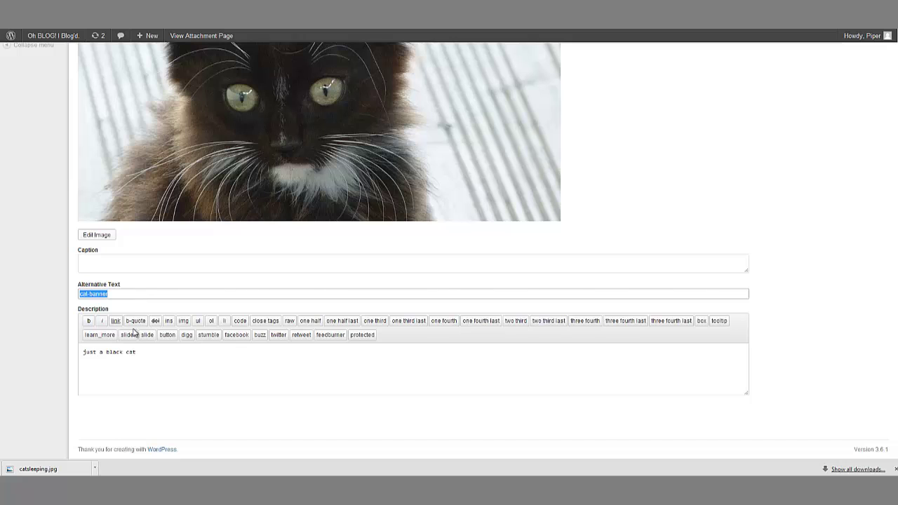
click(152, 372)
click(132, 269)
scroll(132, 292, up, 3)
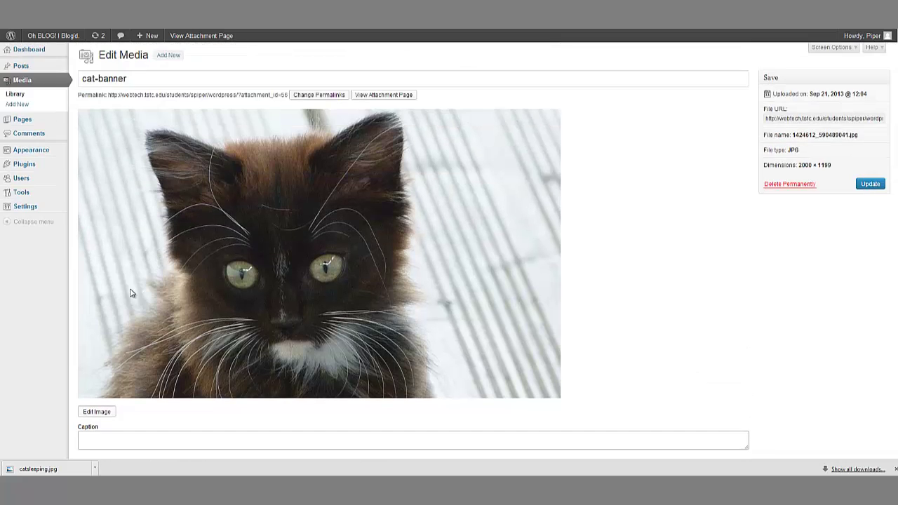
scroll(162, 309, down, 2)
Step: In the image editor, flip cat-banner horizontally and vertically
click(99, 317)
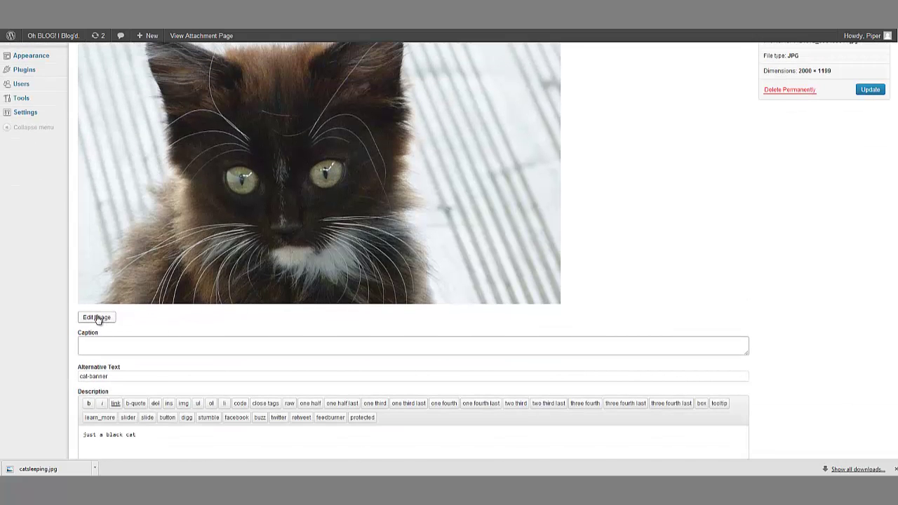
scroll(281, 263, up, 2)
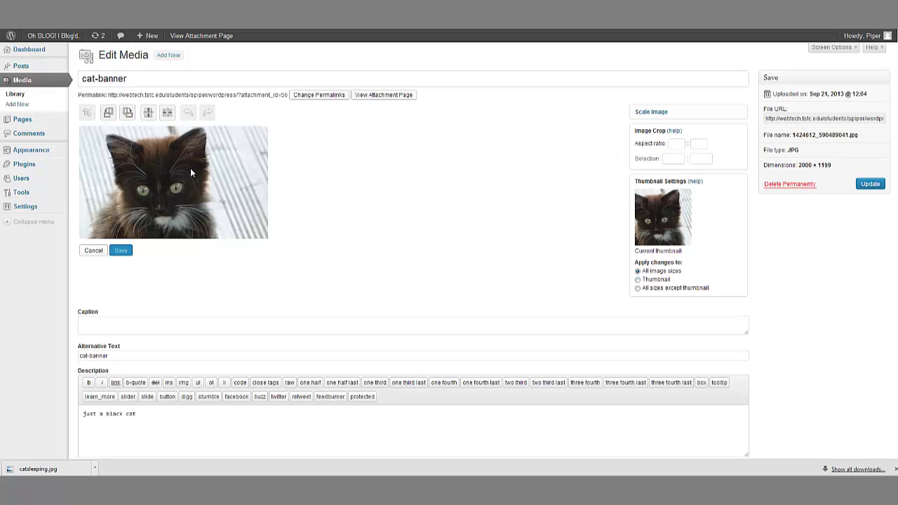
click(166, 113)
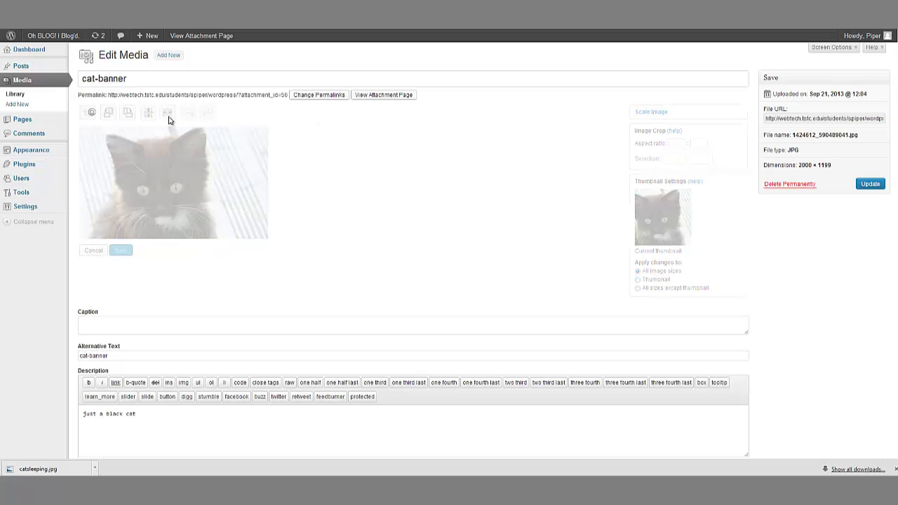
click(150, 116)
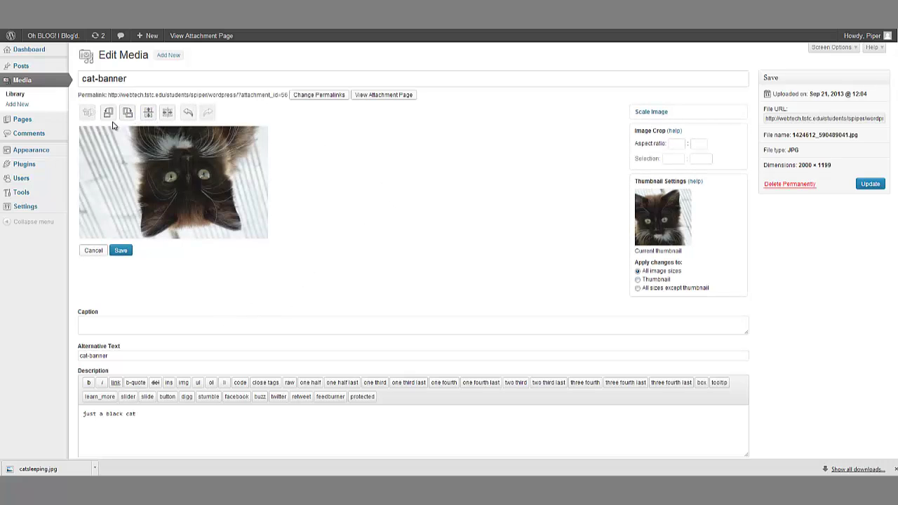
Step: Mark a crop area across the whole image, save it, and update the attachment
drag(95, 136, 153, 177)
click(202, 184)
drag(120, 130, 269, 248)
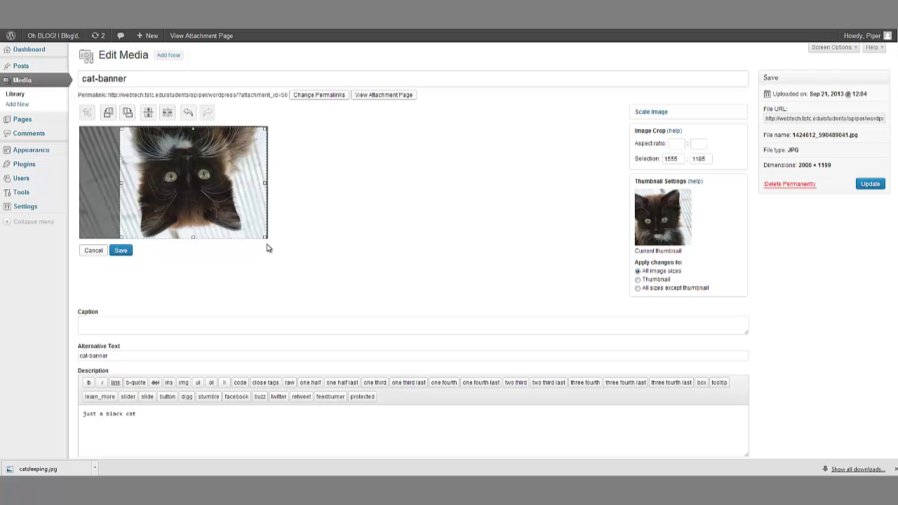
click(122, 252)
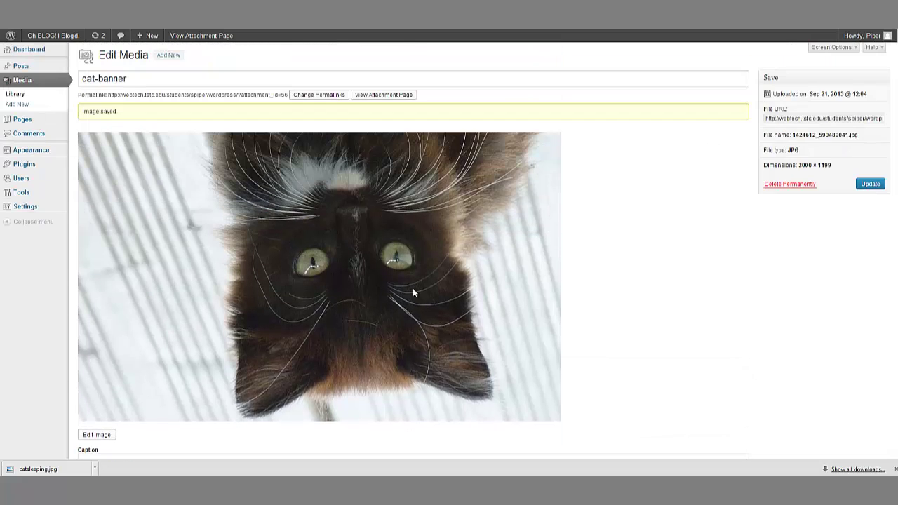
click(868, 184)
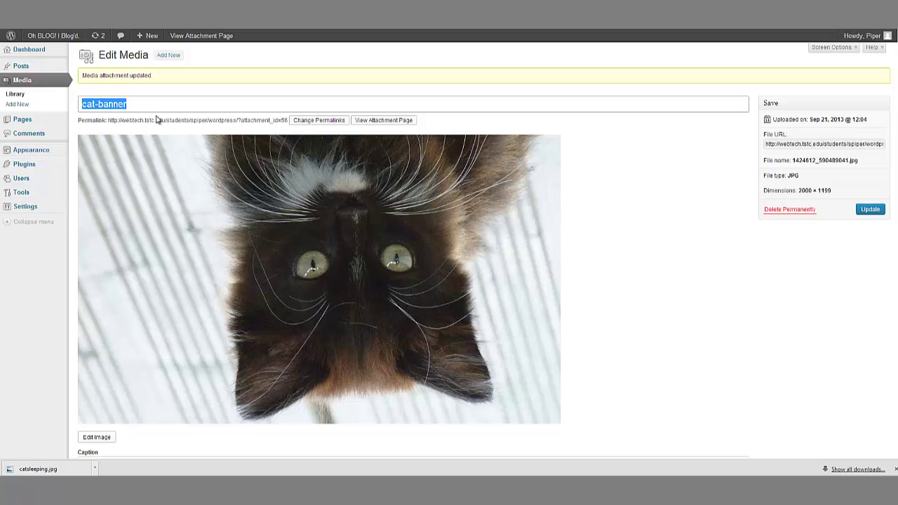
Step: Return to the Media Library list, look through it, then go to Upload New Media
scroll(372, 348, down, 3)
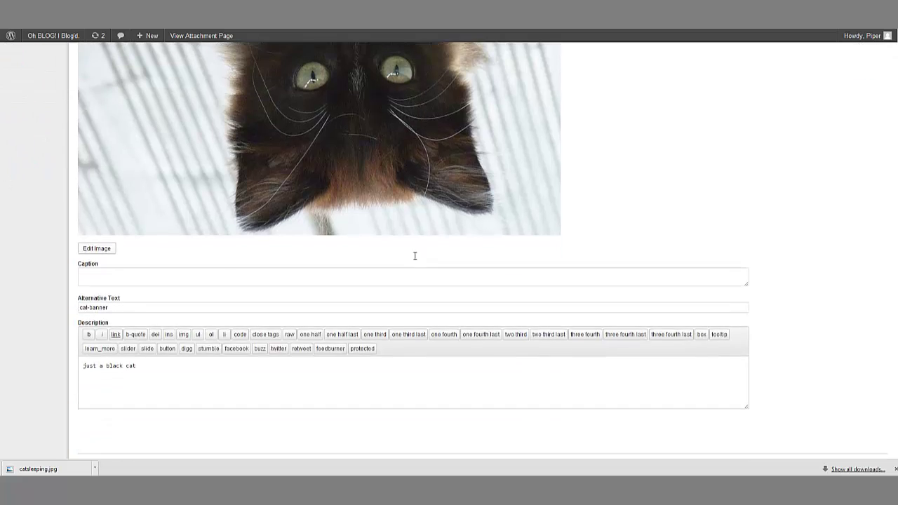
scroll(414, 254, up, 3)
click(21, 92)
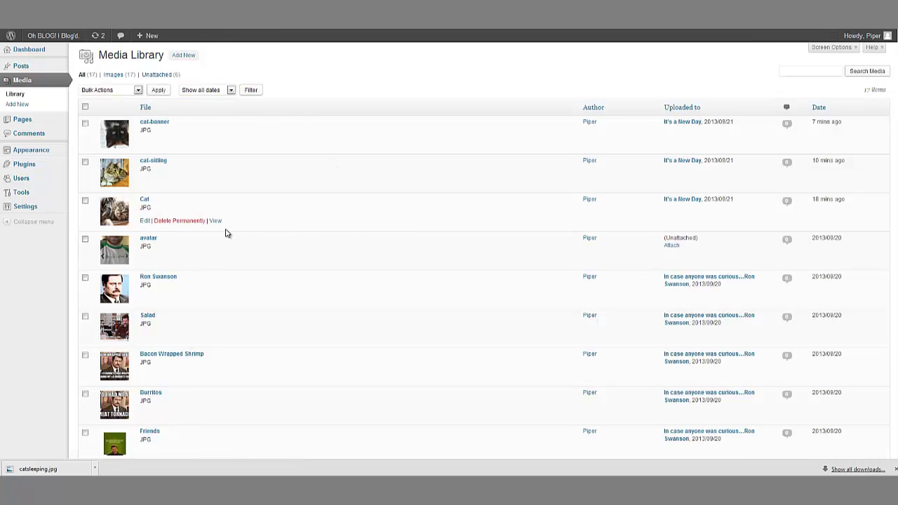
scroll(226, 232, down, 1)
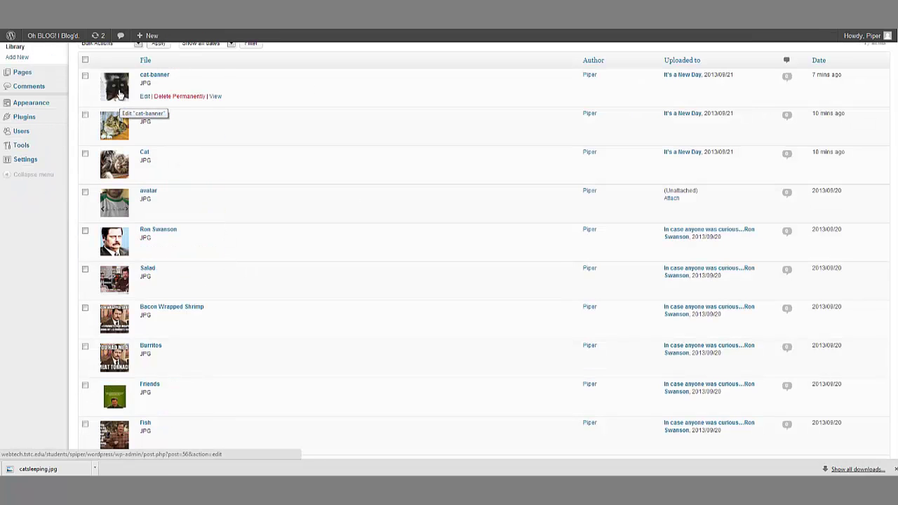
scroll(369, 167, up, 1)
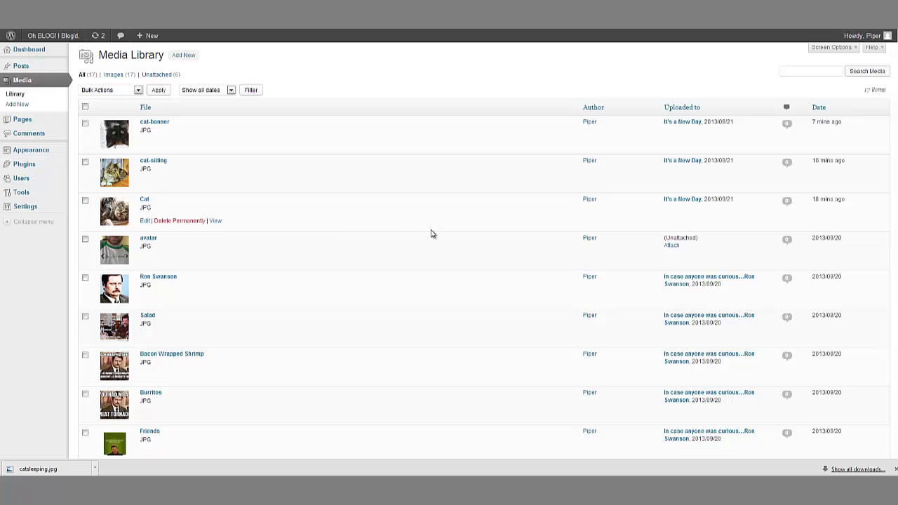
scroll(320, 265, down, 4)
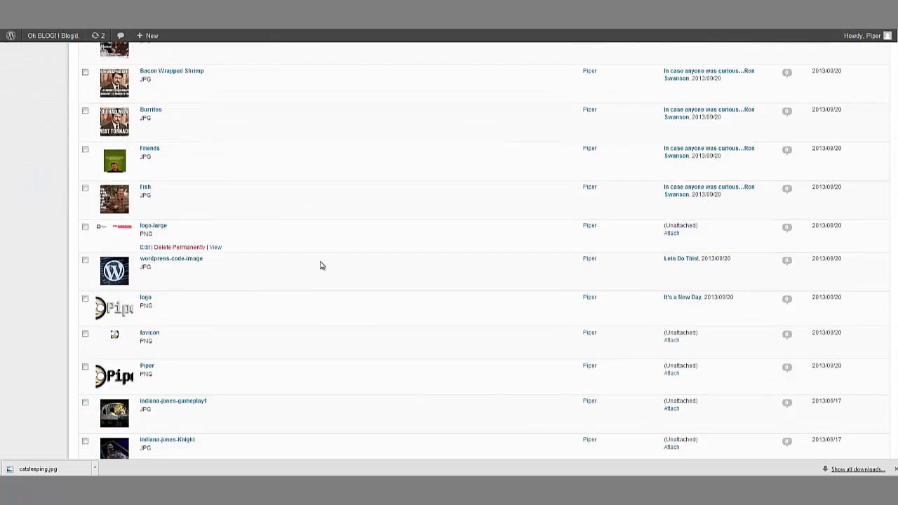
scroll(320, 265, down, 1)
scroll(270, 266, up, 5)
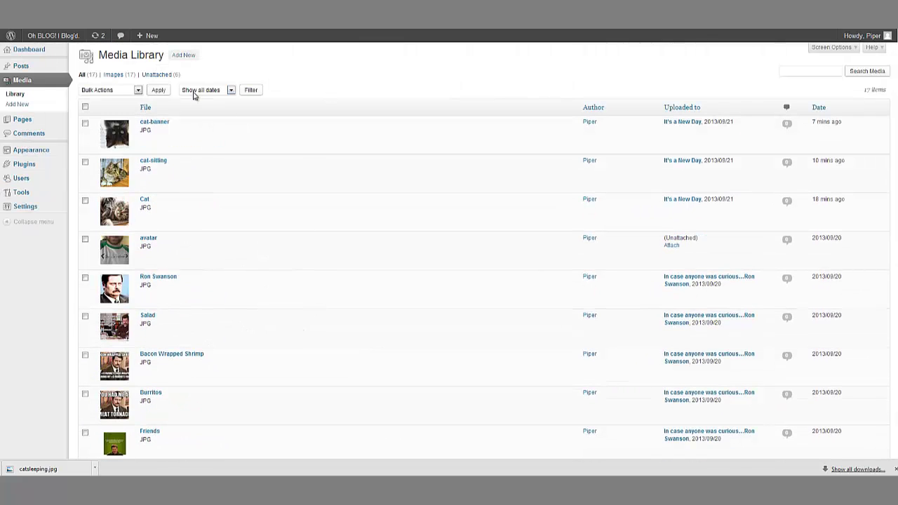
click(184, 56)
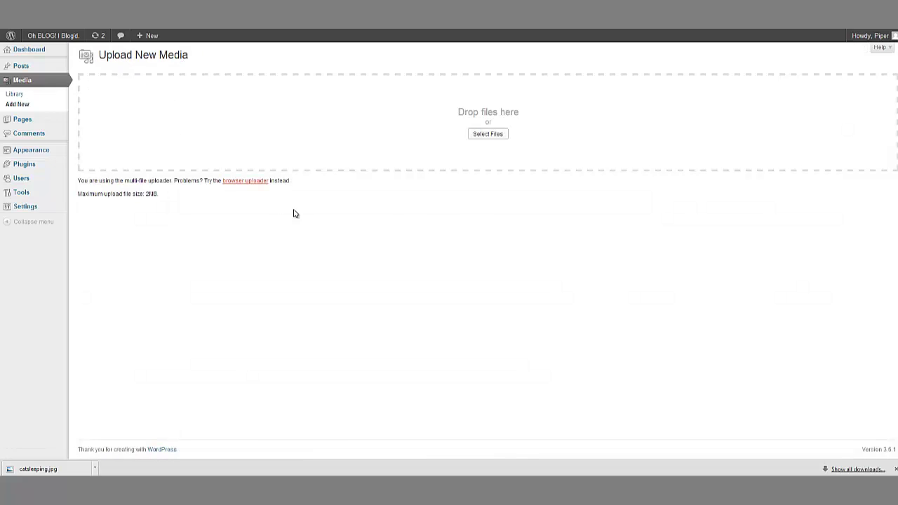
Step: Cancel the file picker without choosing a file, look over the upload area, then return to Media Library
click(489, 135)
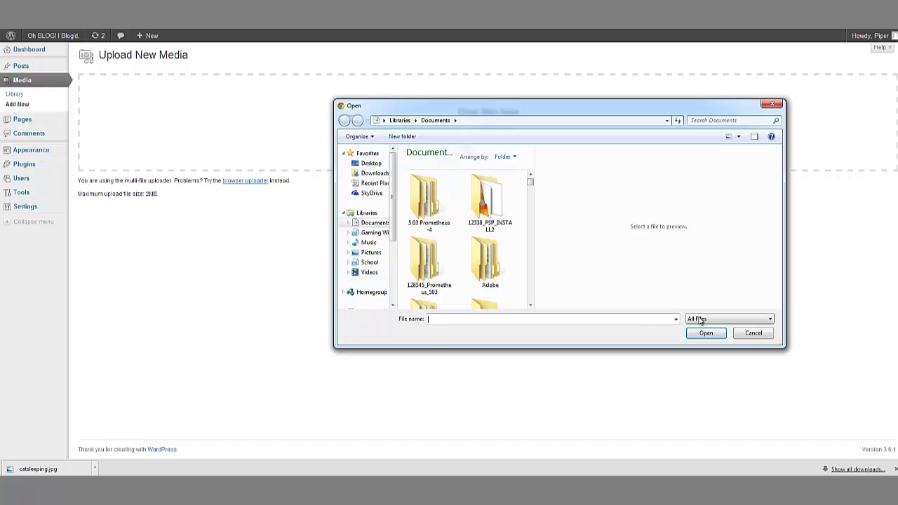
click(751, 332)
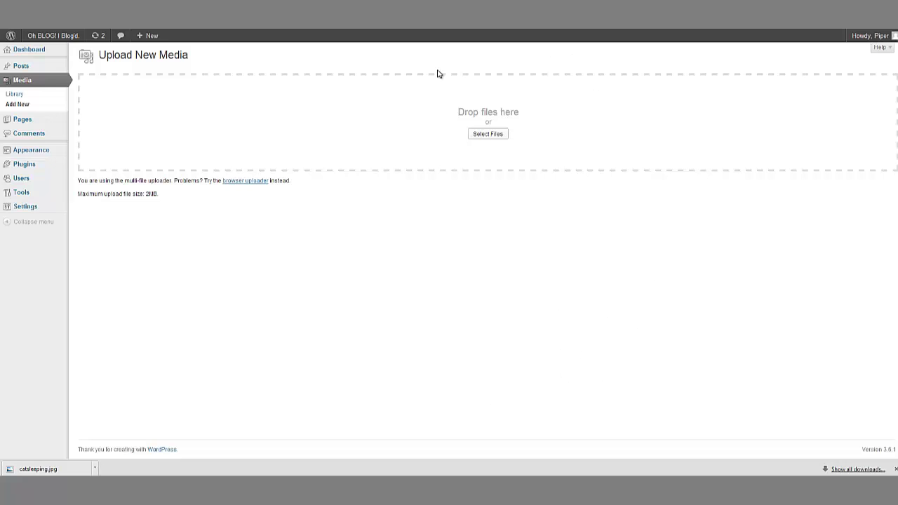
drag(415, 68, 521, 169)
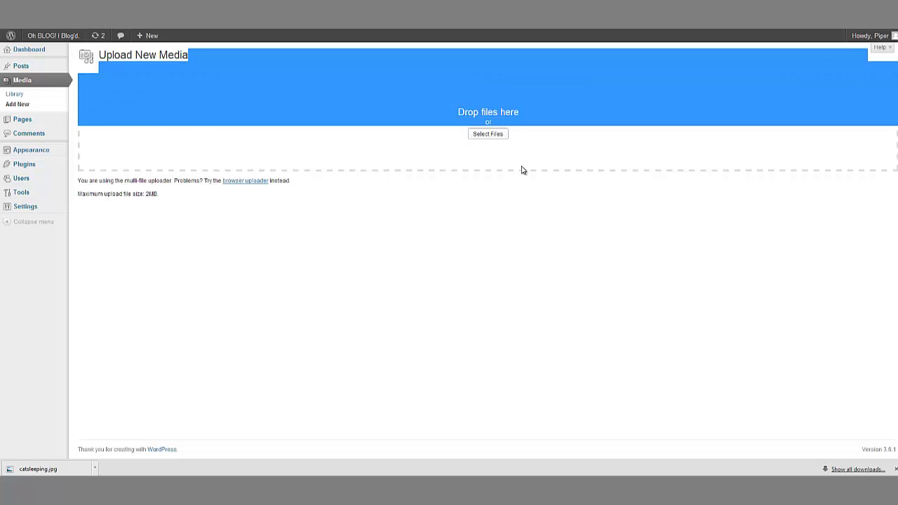
click(537, 208)
drag(433, 56, 561, 244)
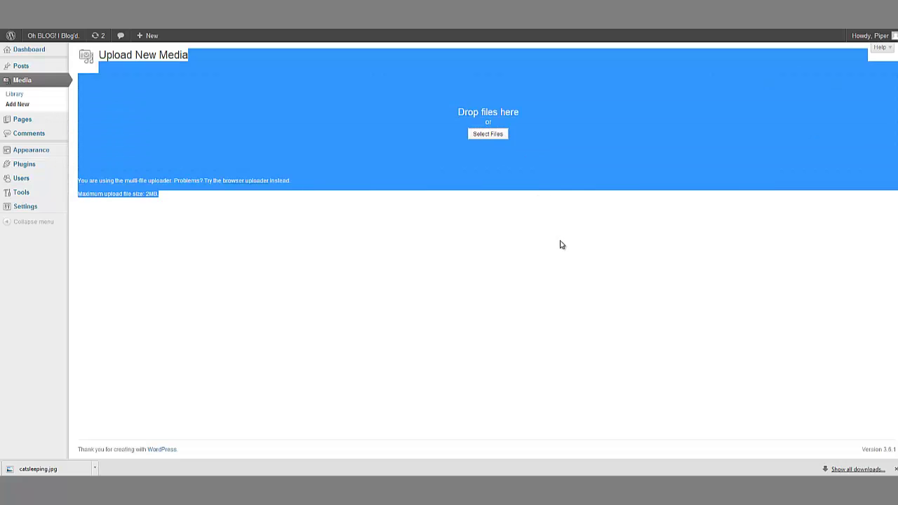
click(554, 244)
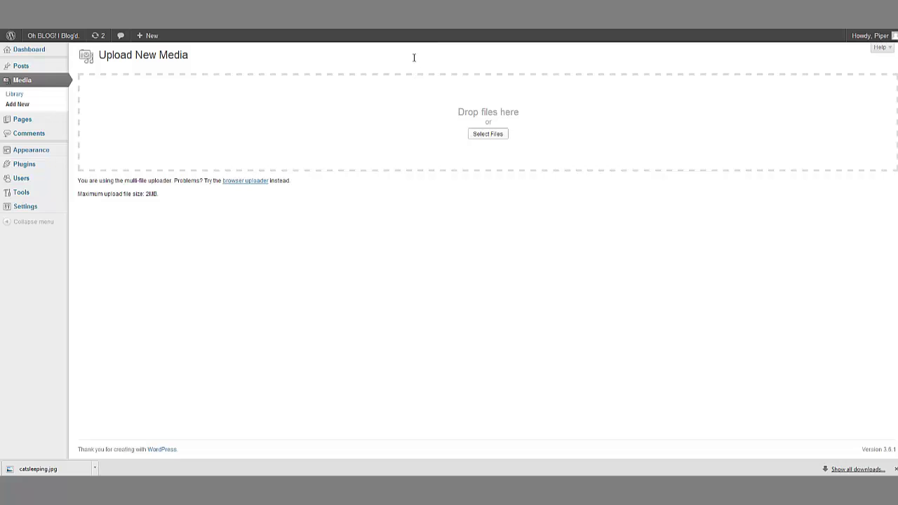
drag(414, 57, 559, 237)
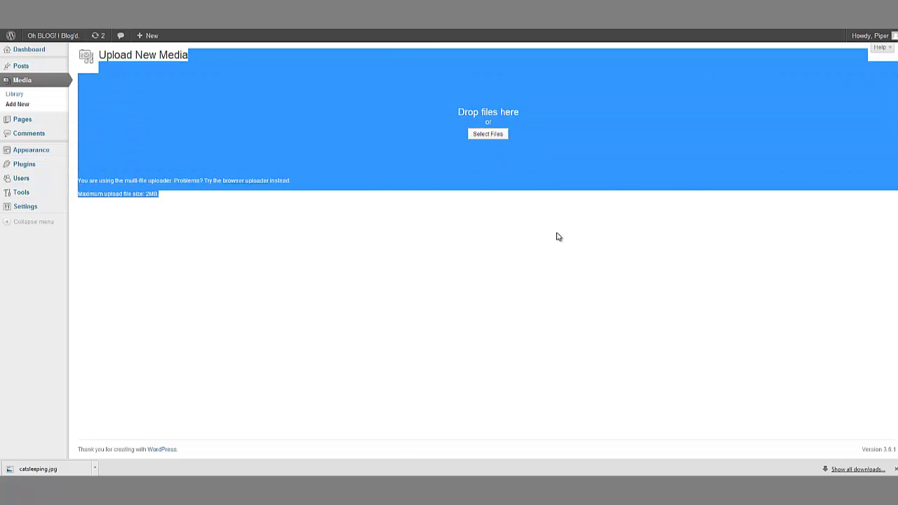
click(313, 218)
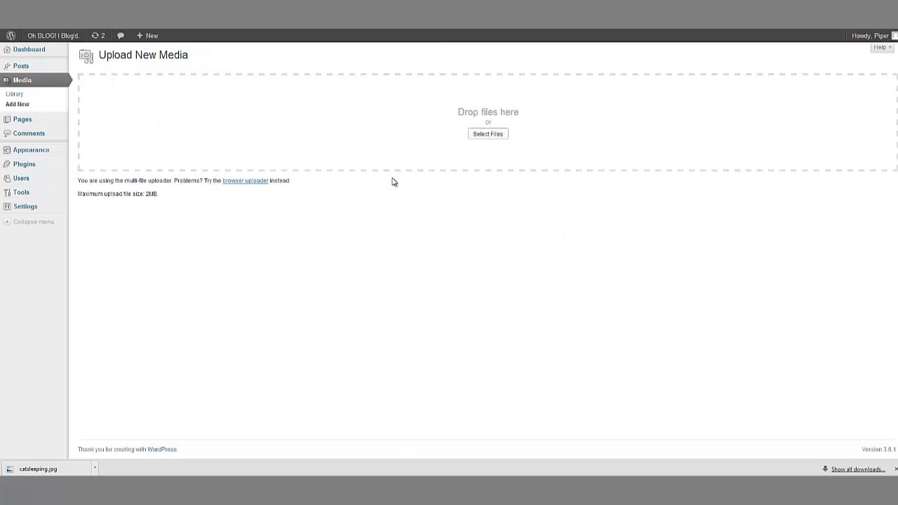
click(24, 97)
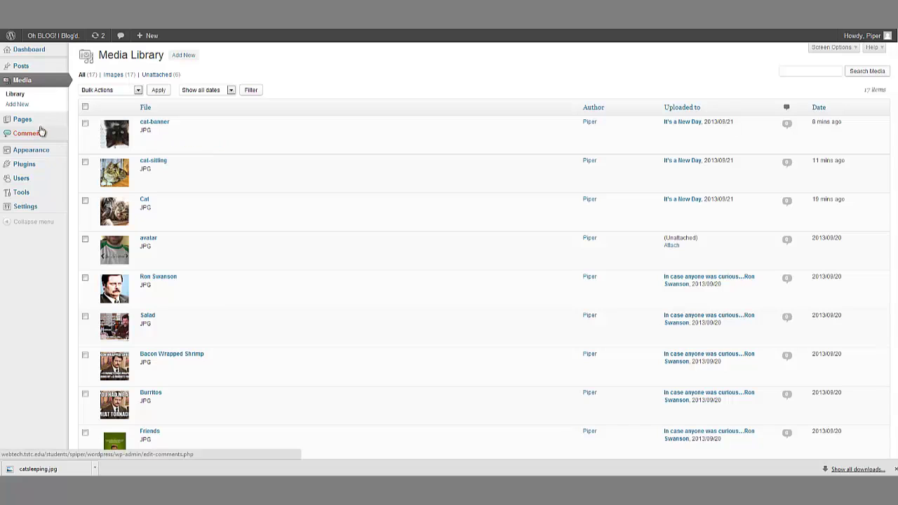
Step: Open It's a New Day for editing from Posts > All Posts
mouse_move(38, 67)
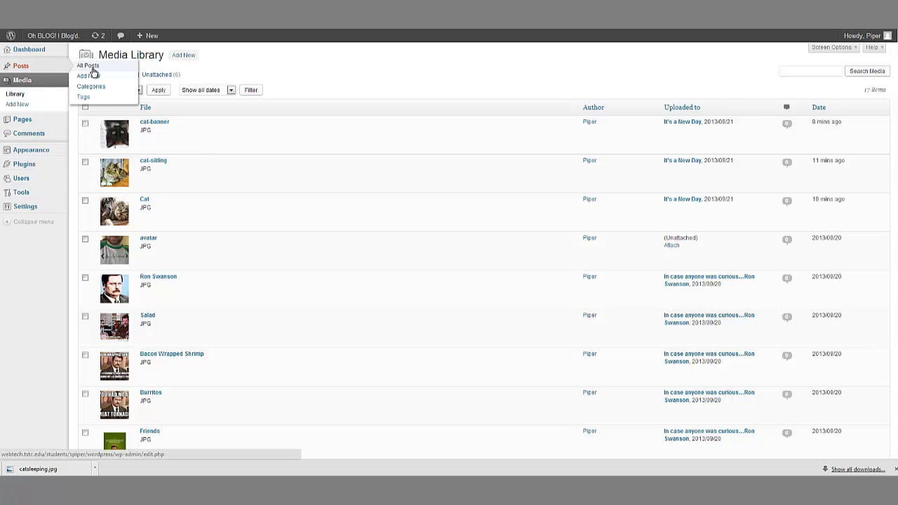
click(92, 67)
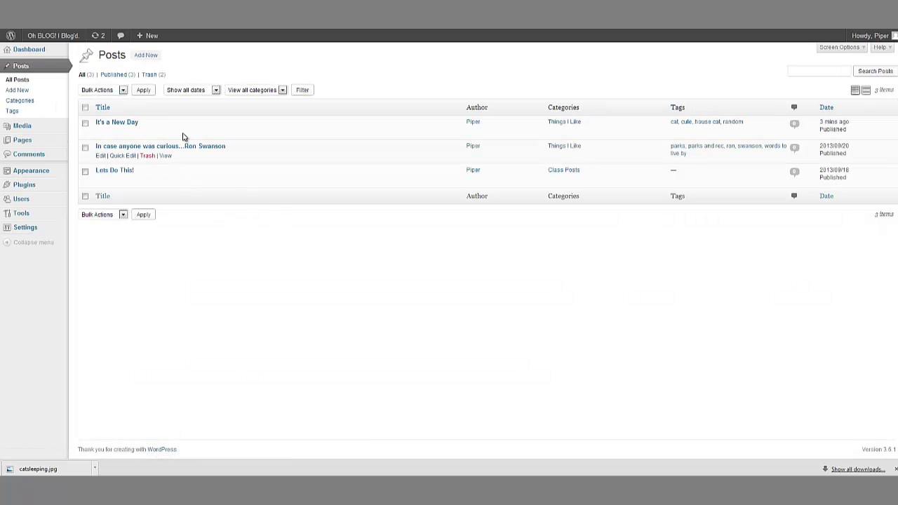
click(101, 132)
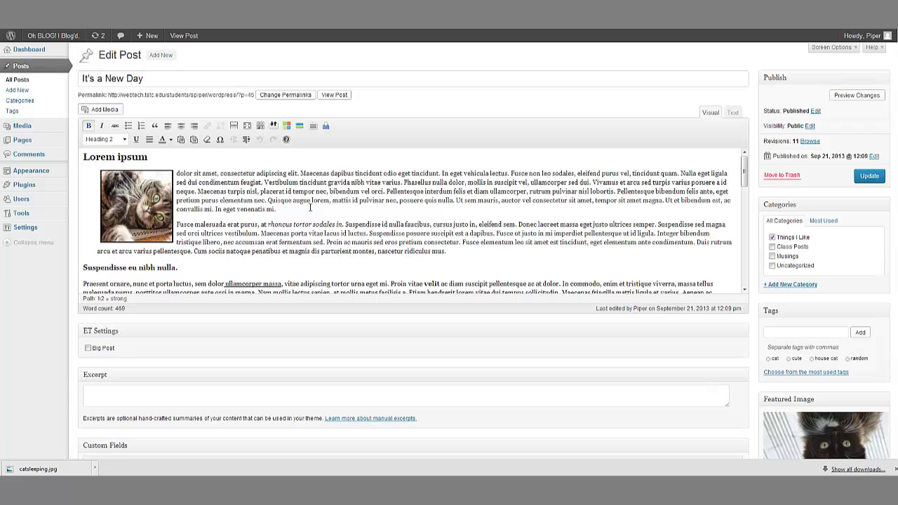
Step: Check the post's long excerpt on the live homepage, then view the full post on the site
click(43, 49)
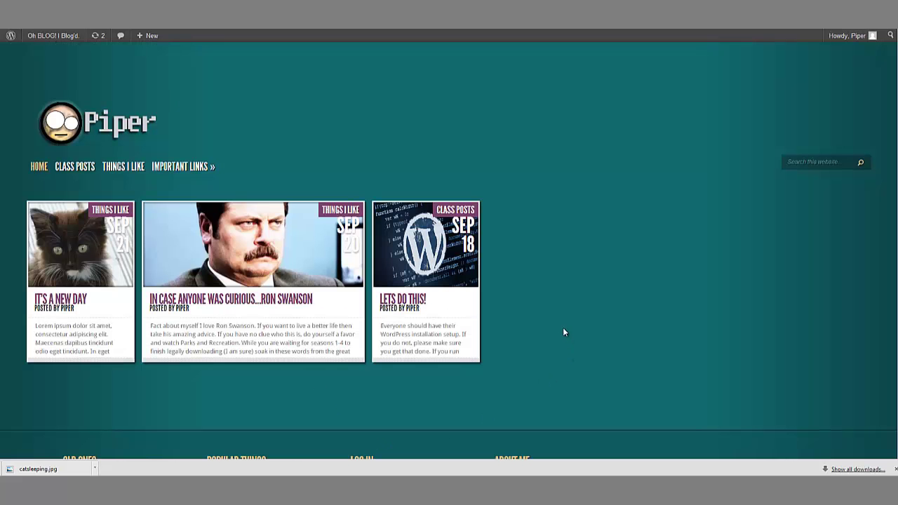
scroll(369, 232, down, 3)
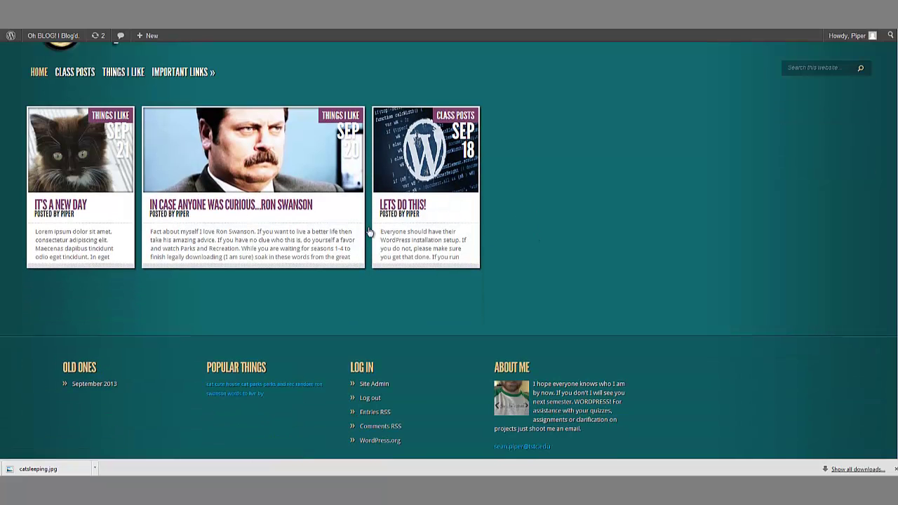
scroll(697, 268, up, 3)
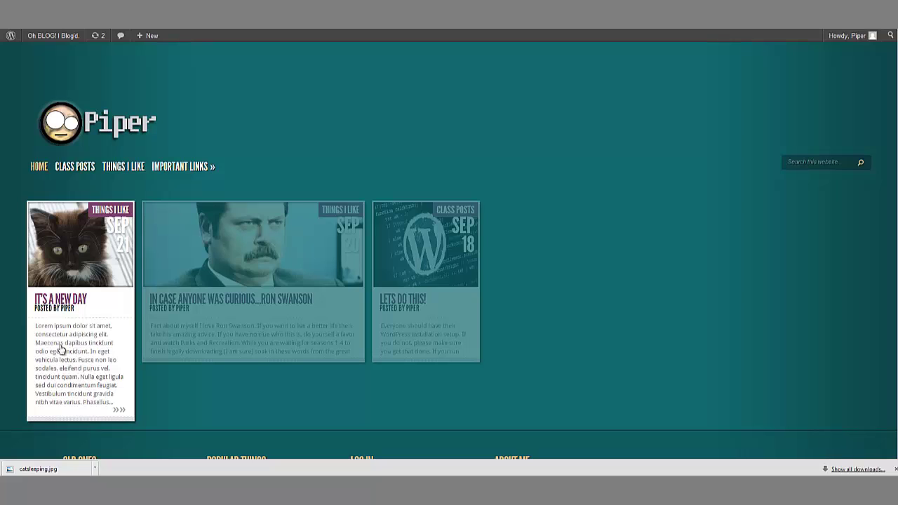
click(124, 307)
scroll(374, 265, down, 3)
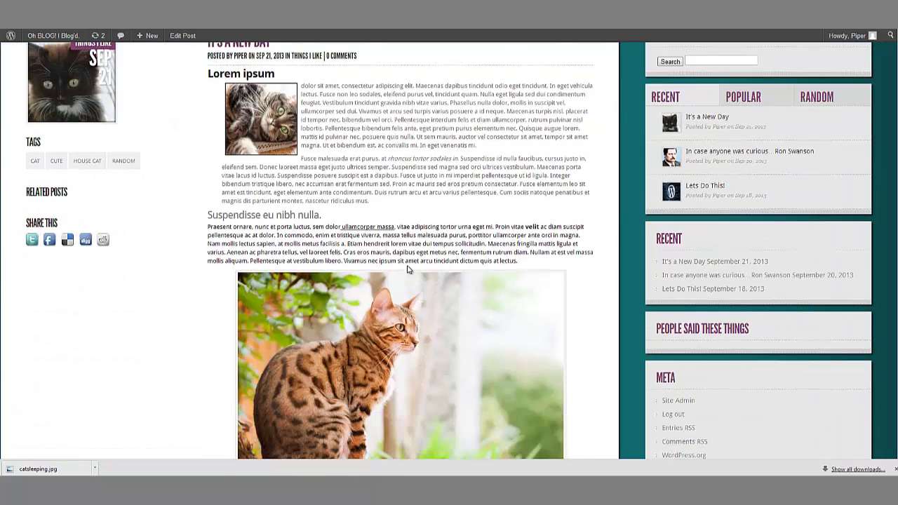
scroll(421, 291, down, 7)
scroll(372, 295, up, 4)
scroll(360, 294, up, 5)
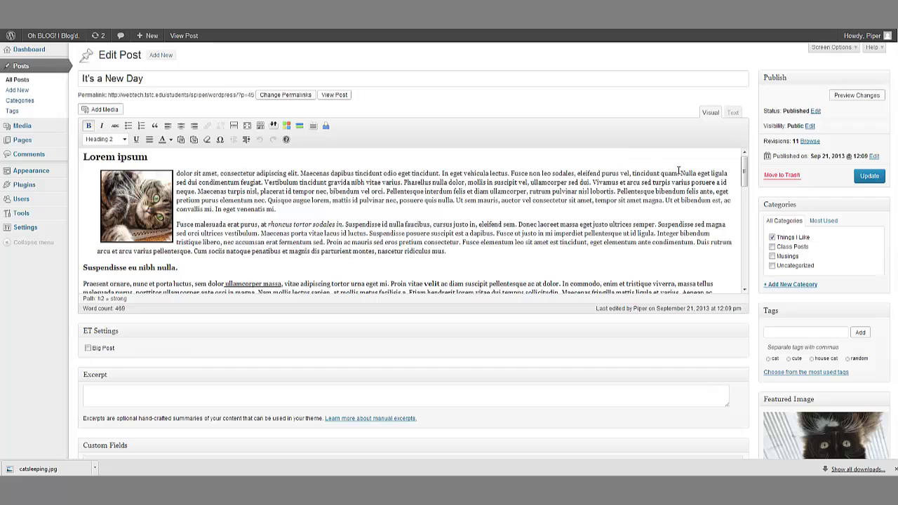
Step: Add a Read More tag after 'sed dui condimentum feugiat.', update, and check the Piper homepage
click(264, 182)
click(235, 126)
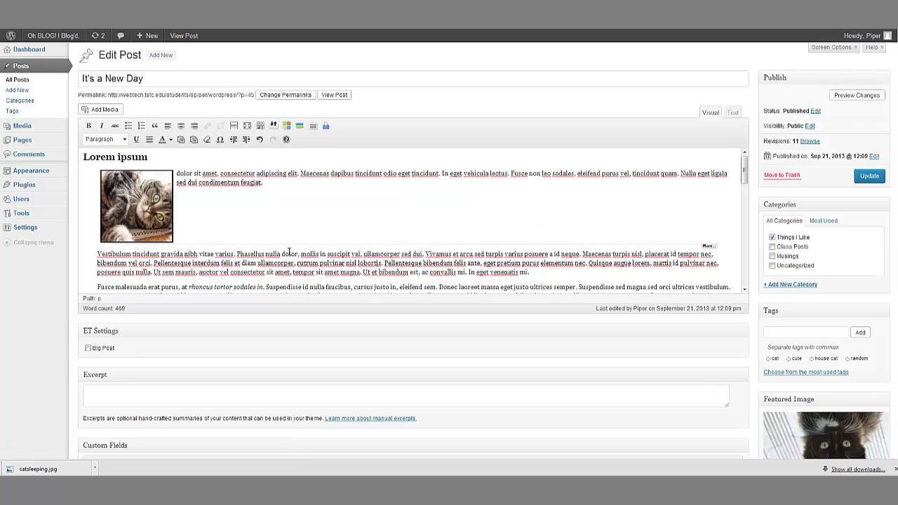
click(870, 175)
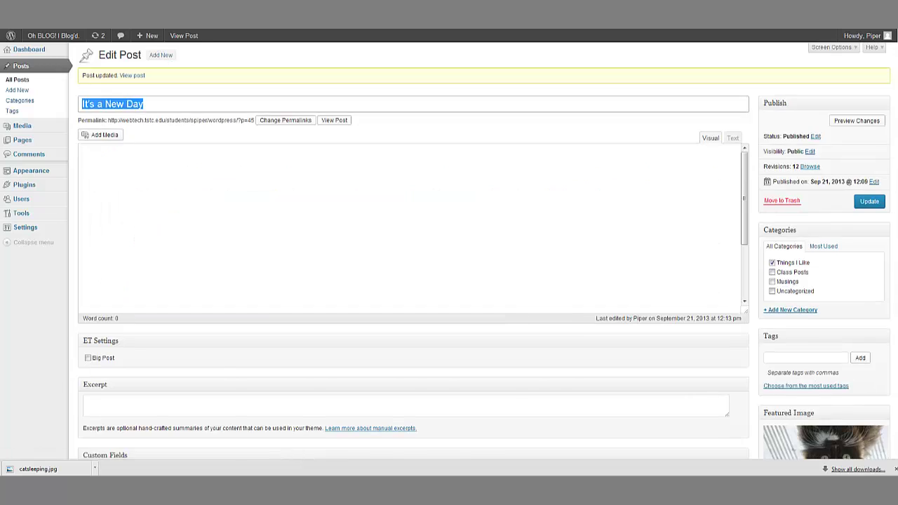
click(184, 36)
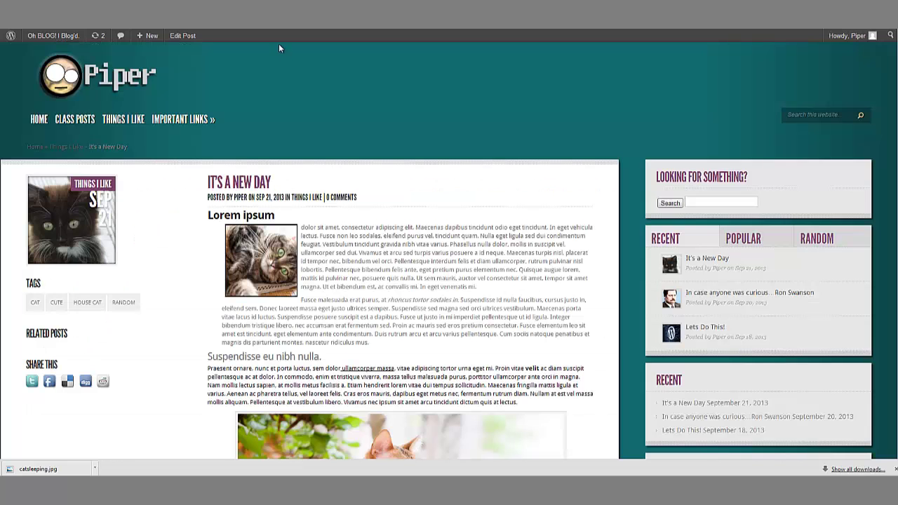
click(119, 88)
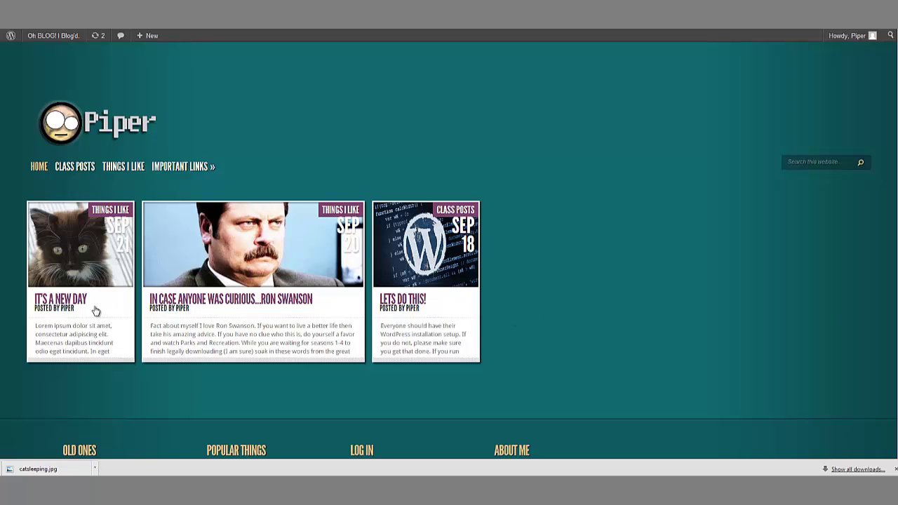
Step: Back in Edit Post, review the post's HTML in the Text view, then return to Visual
mouse_move(87, 311)
scroll(623, 233, down, 3)
scroll(626, 234, up, 3)
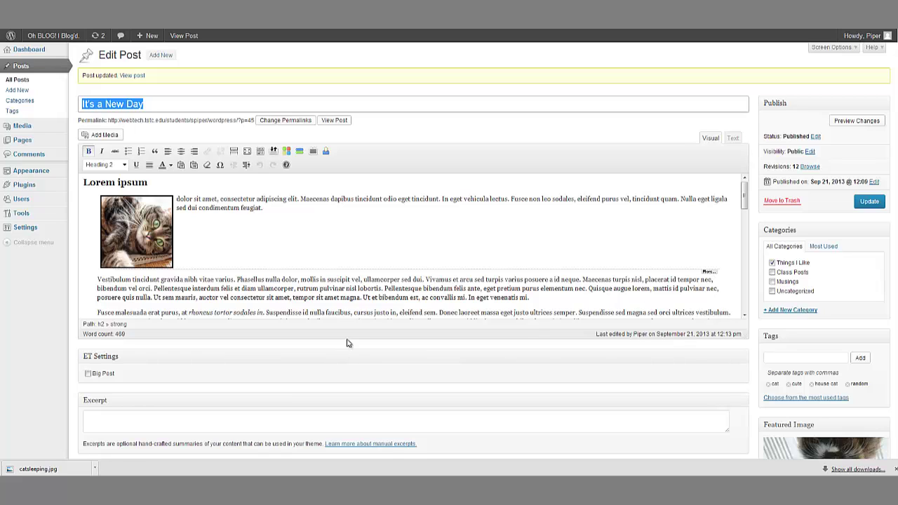
click(725, 266)
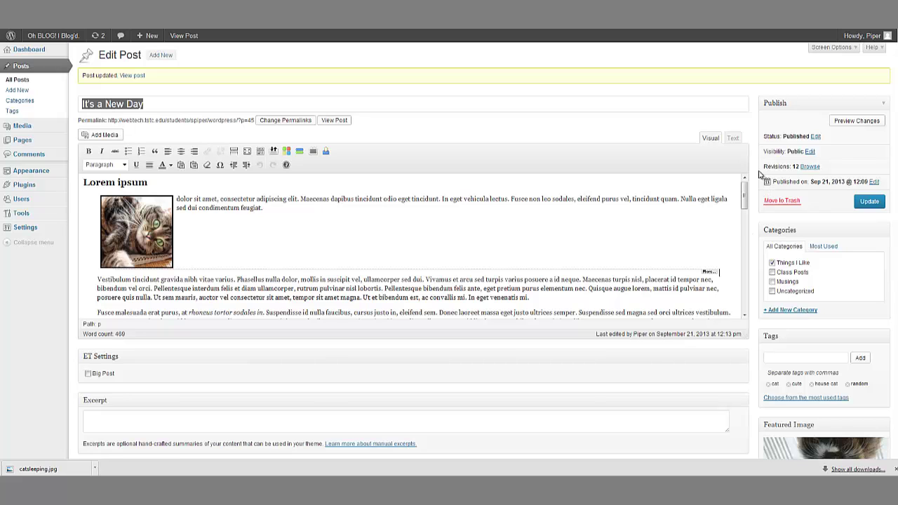
click(732, 138)
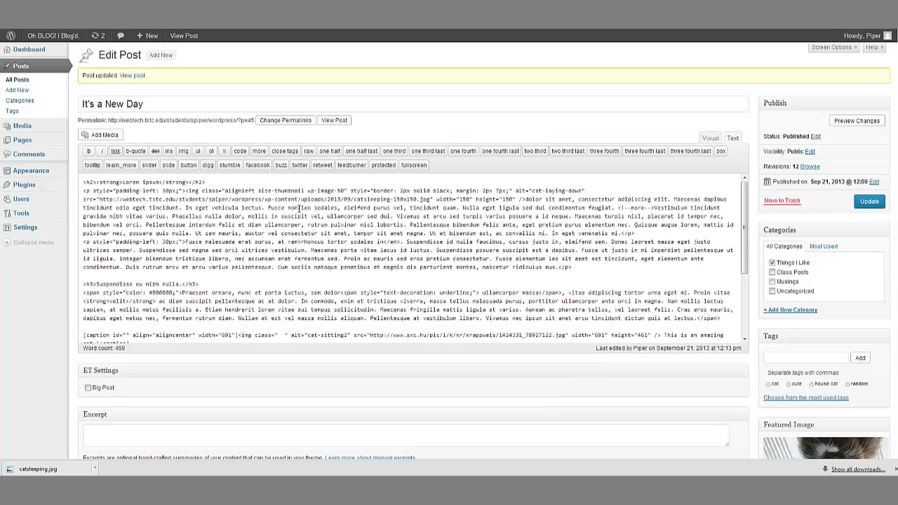
click(709, 138)
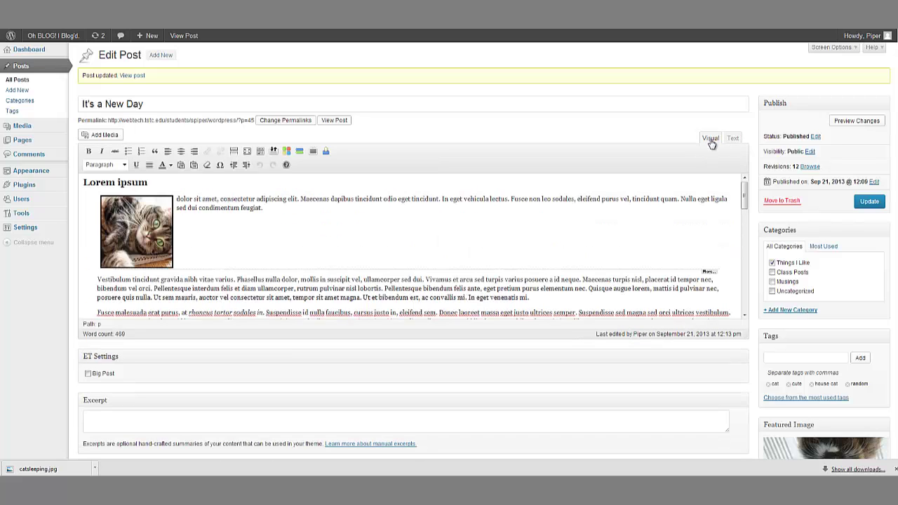